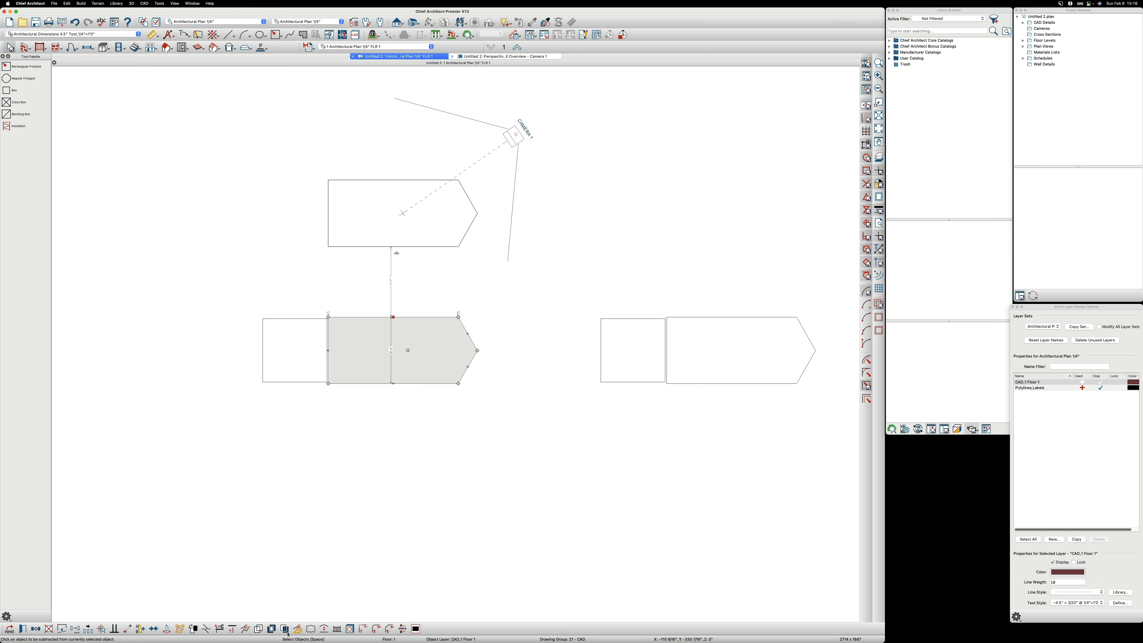
left_click(299, 630)
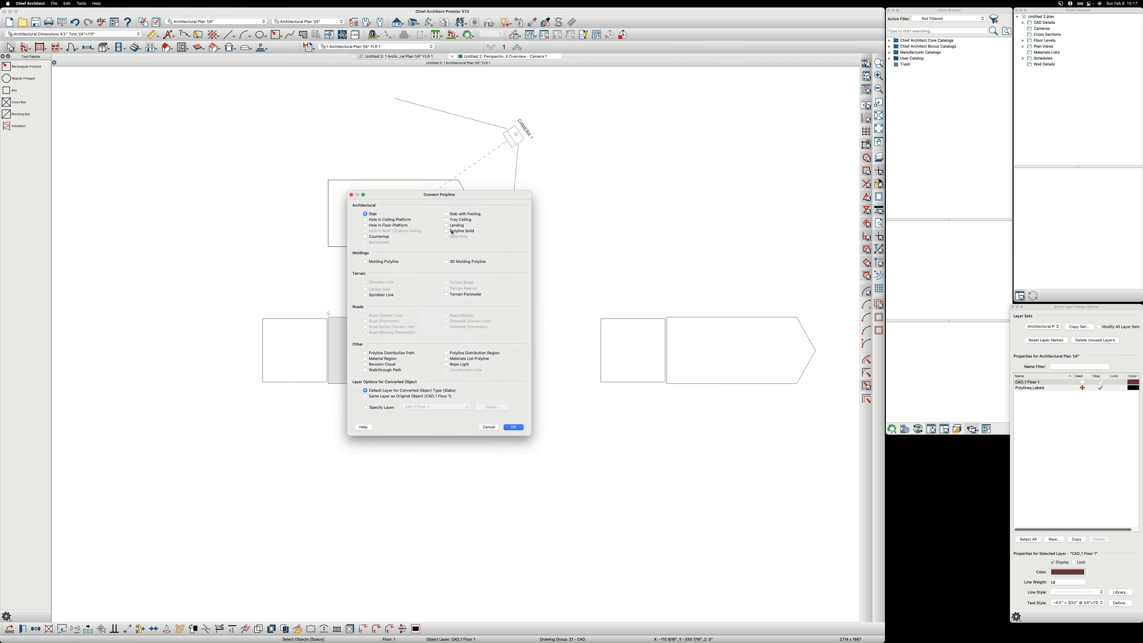
left_click(489, 427)
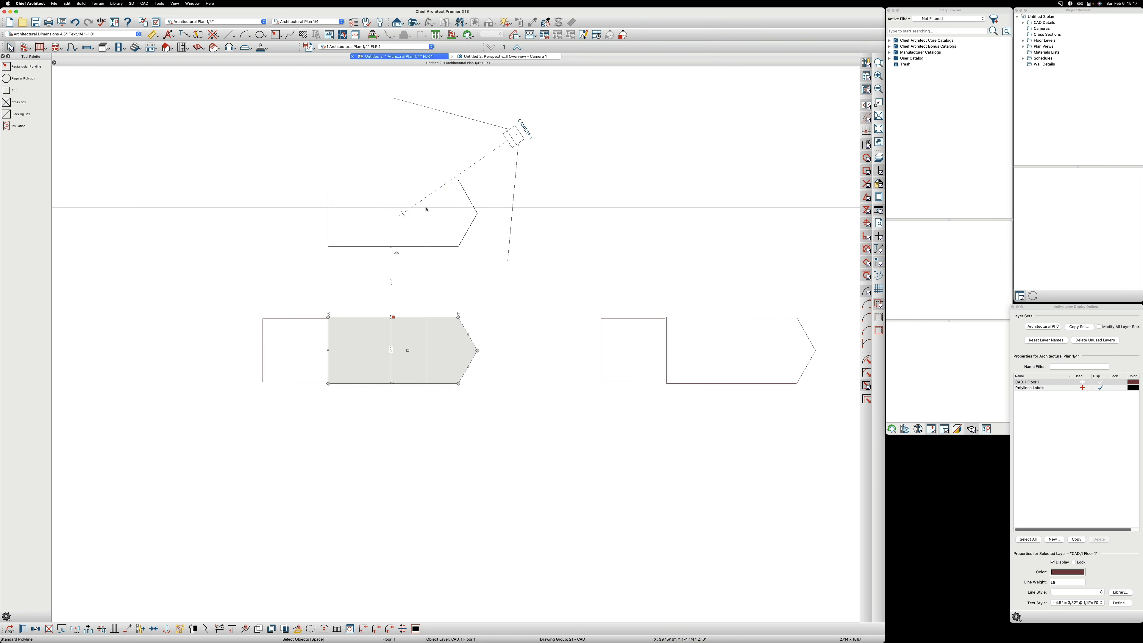
key("Escape")
- Show the upper pointed polyline solid in the perspective overview, rendered with the Standard technique
left_click(434, 247)
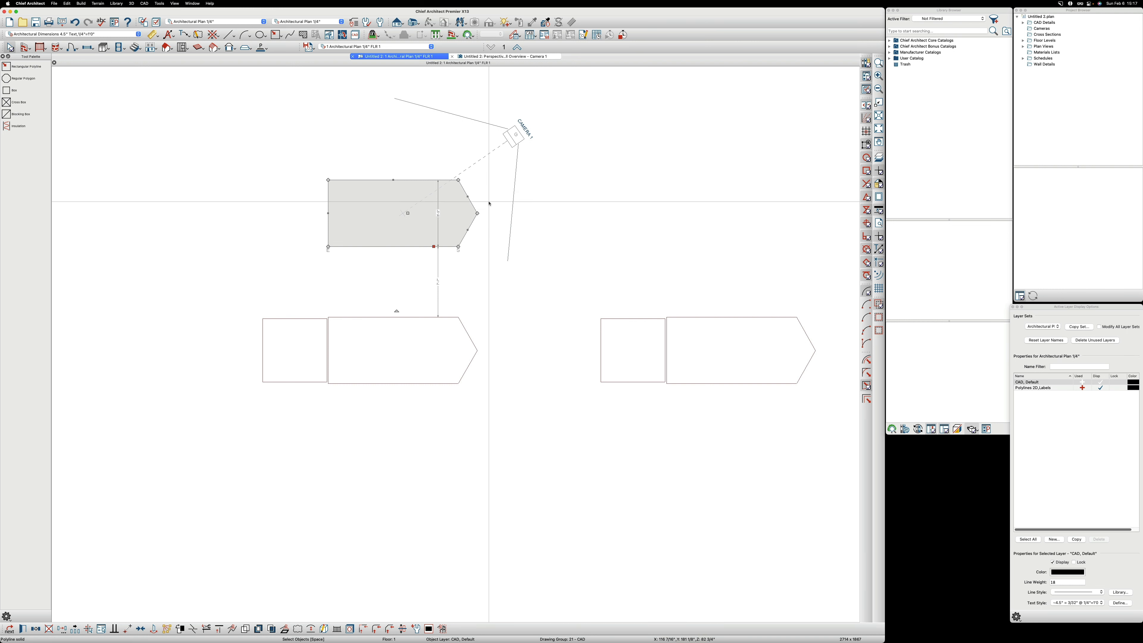
left_click(509, 57)
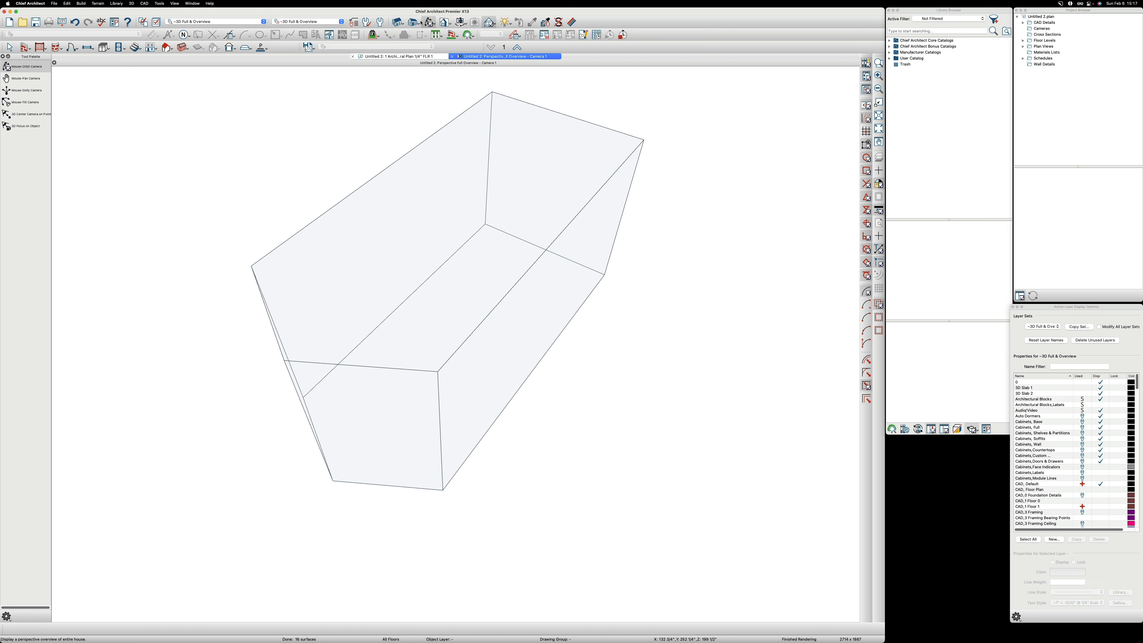
left_click(493, 24)
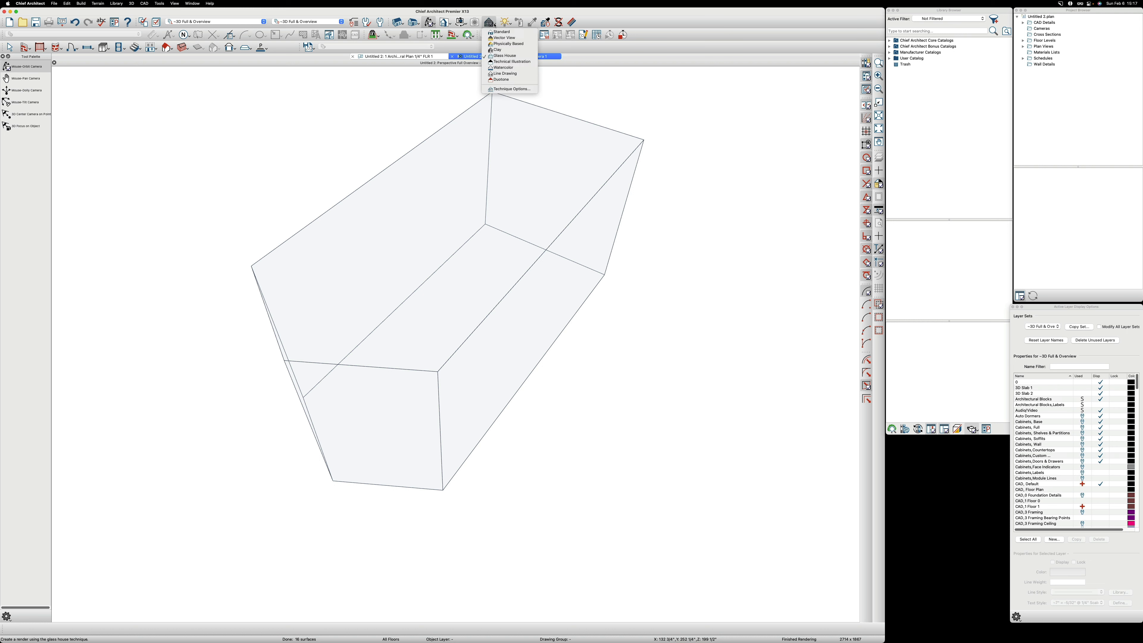
left_click(500, 32)
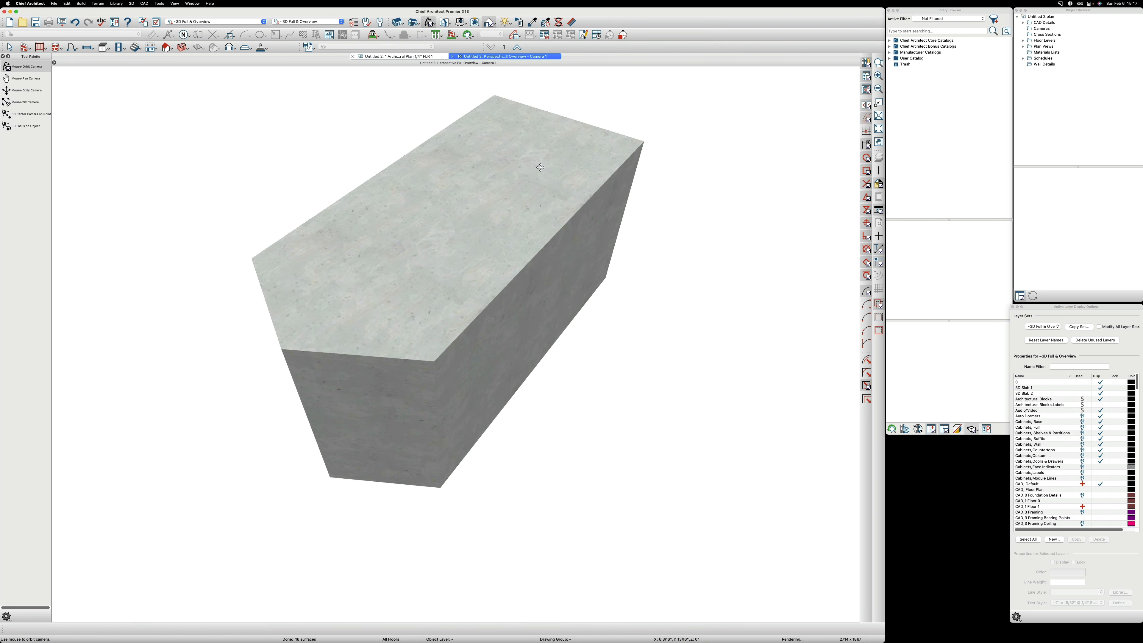
left_click_drag(540, 167, 624, 159)
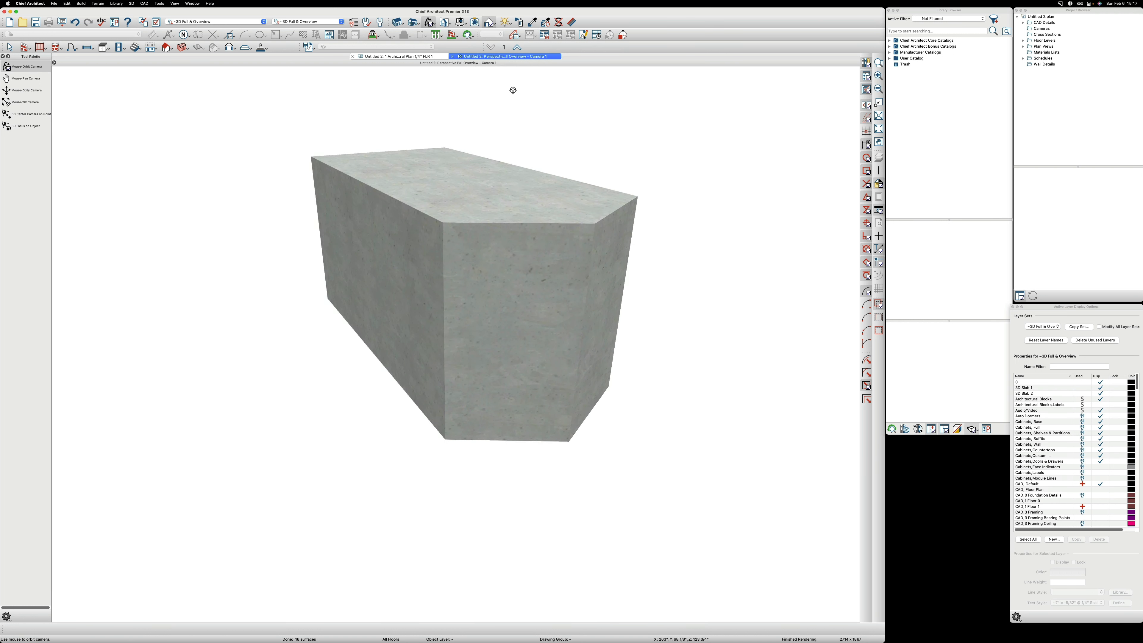
left_click_drag(495, 162, 513, 166)
left_click_drag(413, 115, 412, 150)
- Try the Clay rendering technique on the perspective overview and switch the rendering to Vector View
left_click(494, 23)
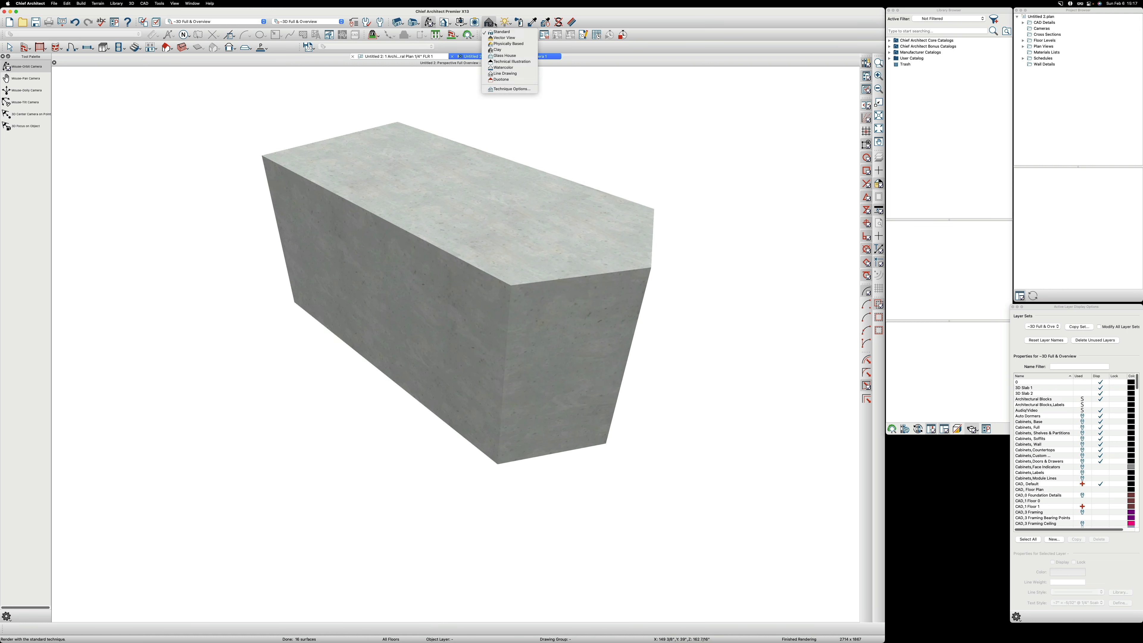
left_click(497, 49)
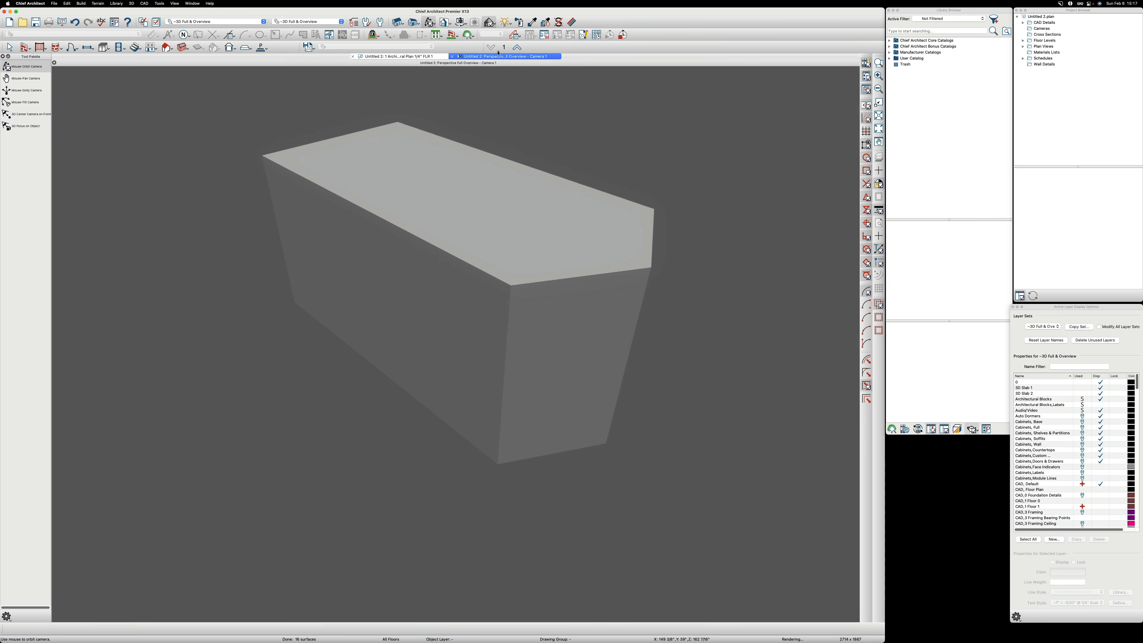
left_click(496, 25)
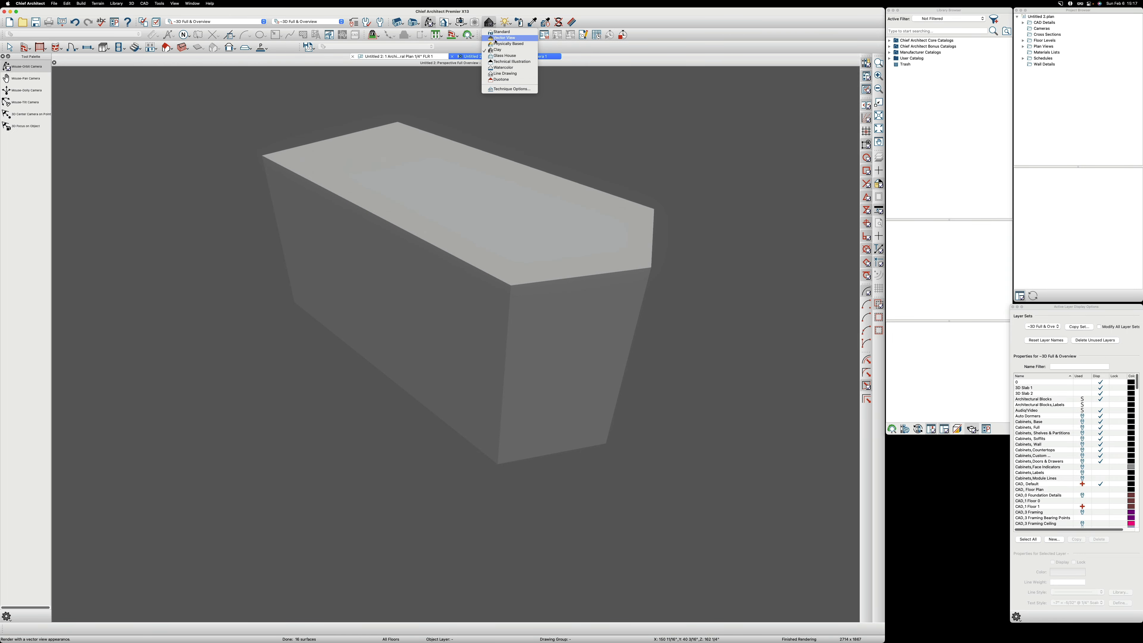
left_click(497, 38)
- Examine the solid in the perspective overview from several sides, including its top, long sides and flat end
left_click_drag(484, 125, 475, 251)
left_click_drag(334, 234, 452, 231)
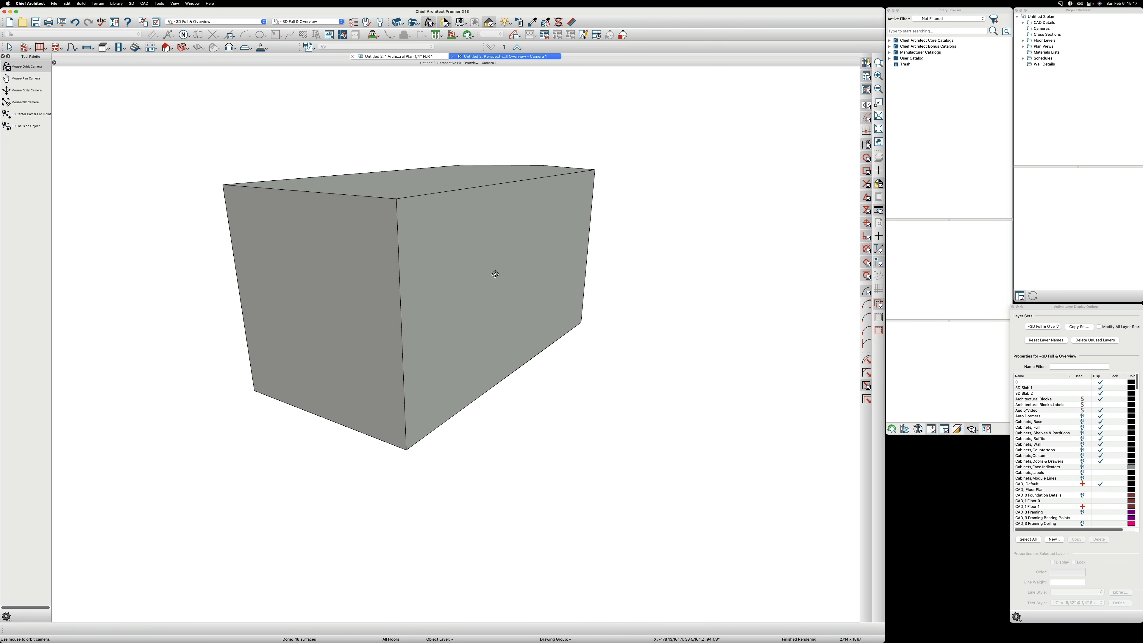
left_click_drag(494, 274, 521, 278)
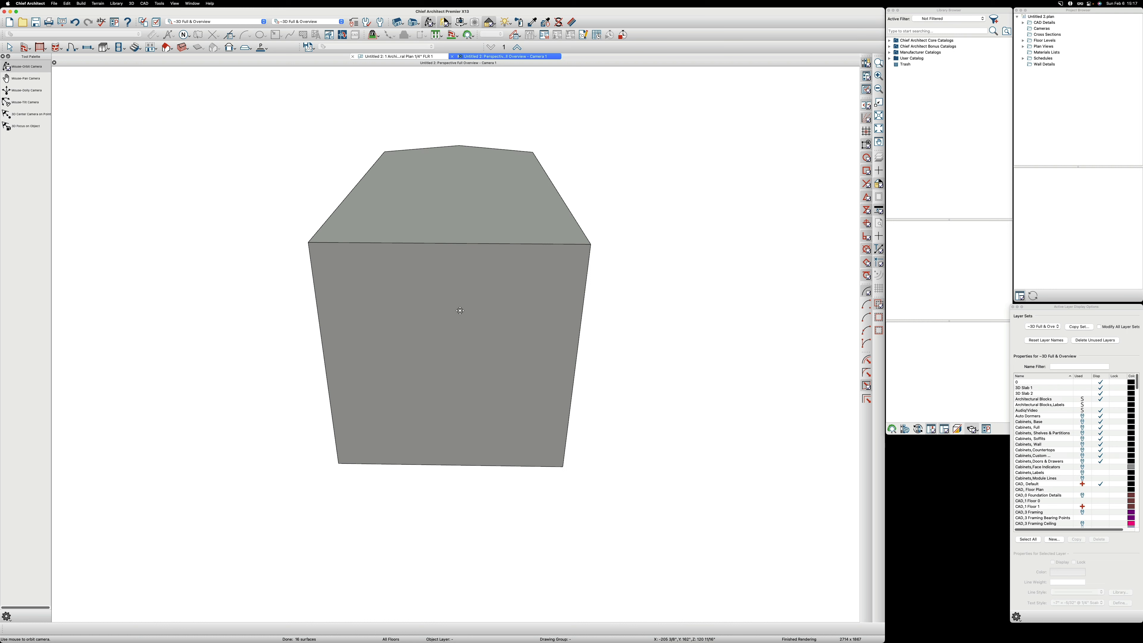
left_click_drag(543, 319, 345, 315)
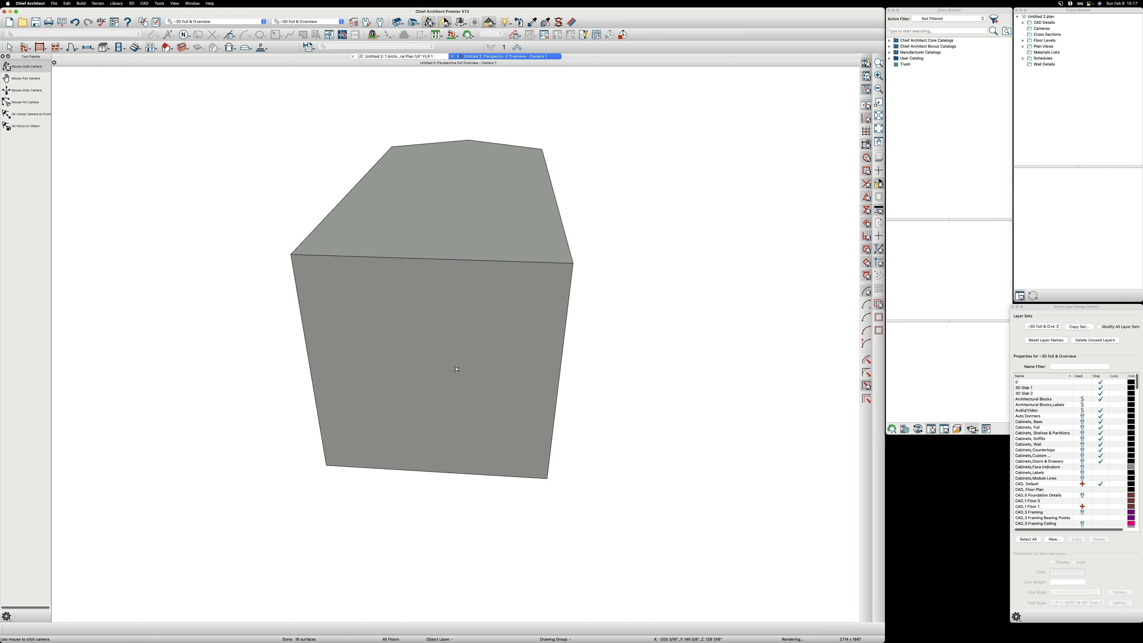
left_click_drag(400, 290, 551, 295)
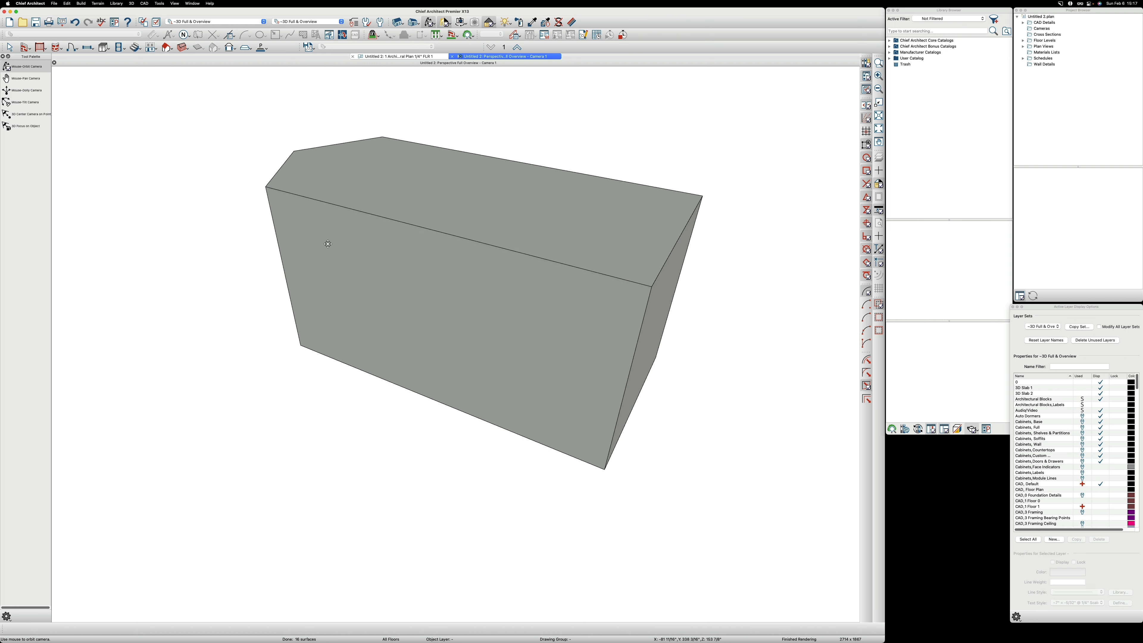
left_click_drag(452, 269, 417, 241)
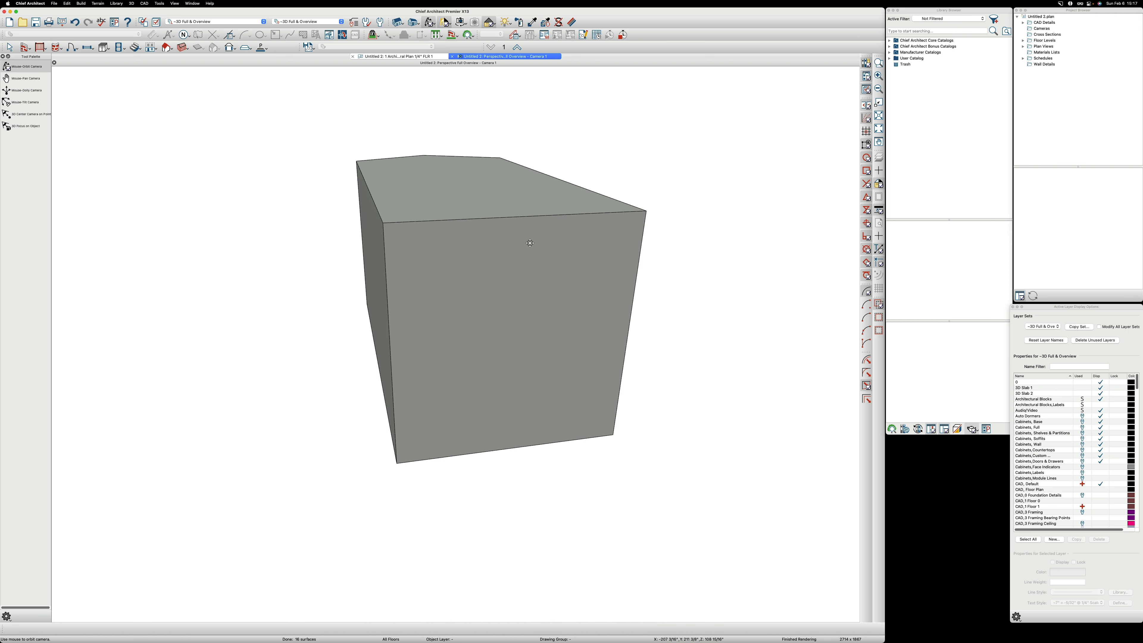
left_click_drag(502, 242, 587, 258)
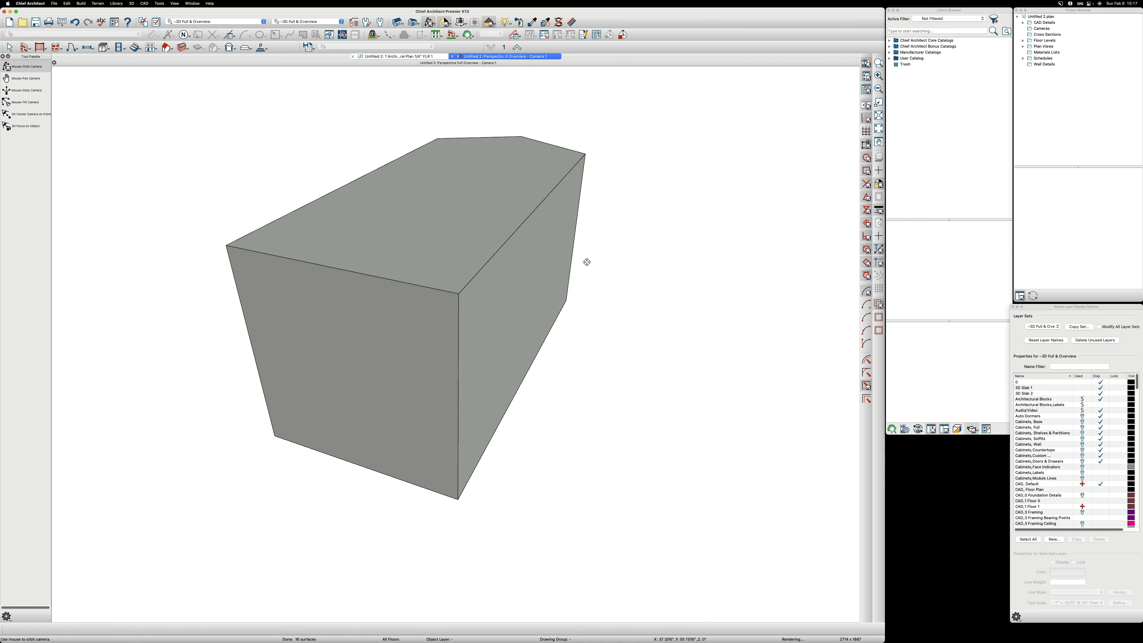
left_click_drag(517, 288, 524, 275)
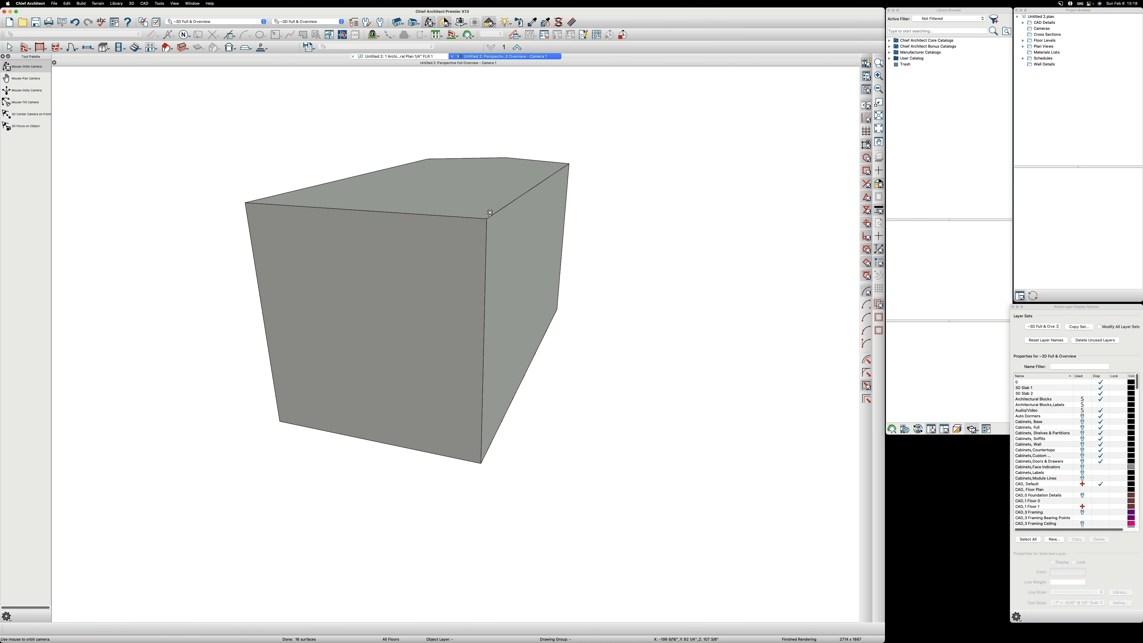
left_click_drag(489, 213, 426, 197)
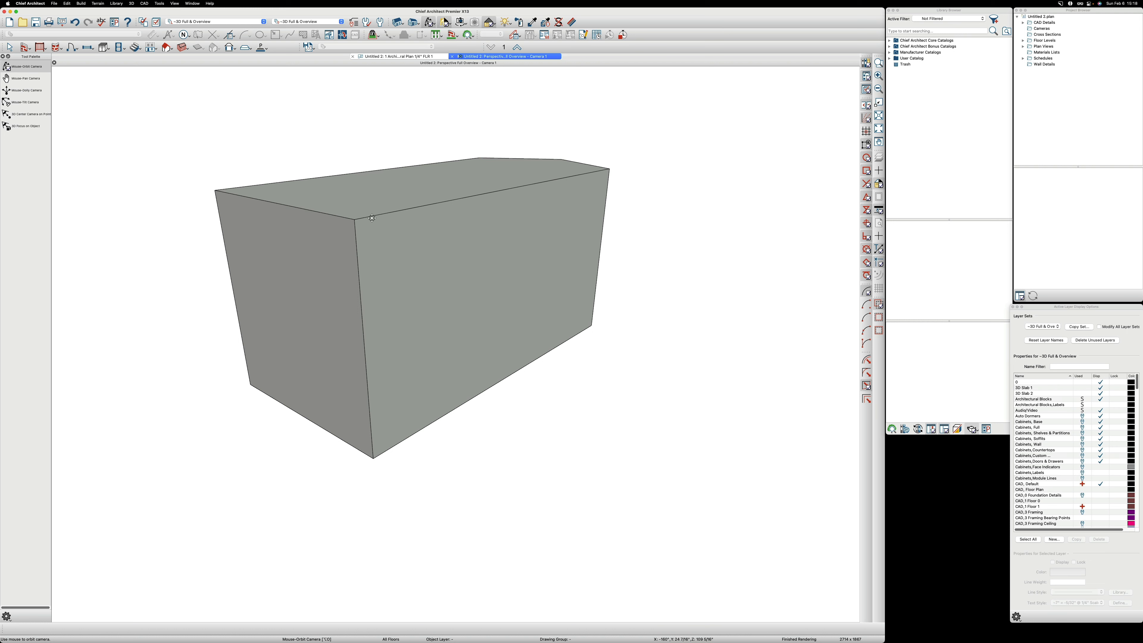
left_click_drag(420, 220, 635, 245)
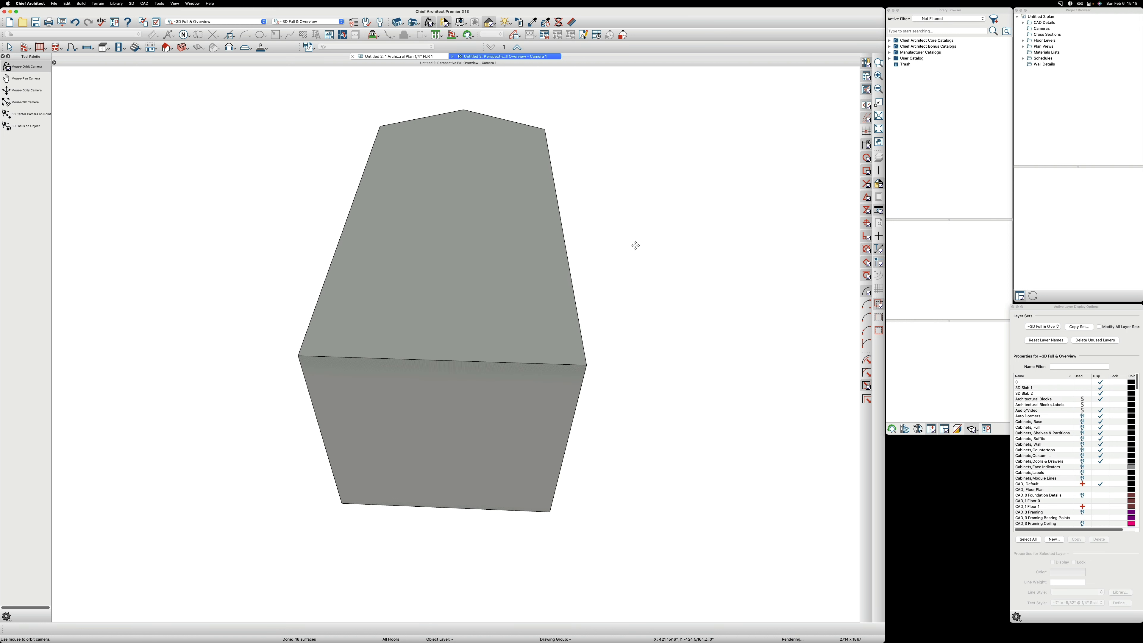
- Return to the floor plan and set the wall type in the Exterior Wall Defaults to Glass Shower
left_click(422, 58)
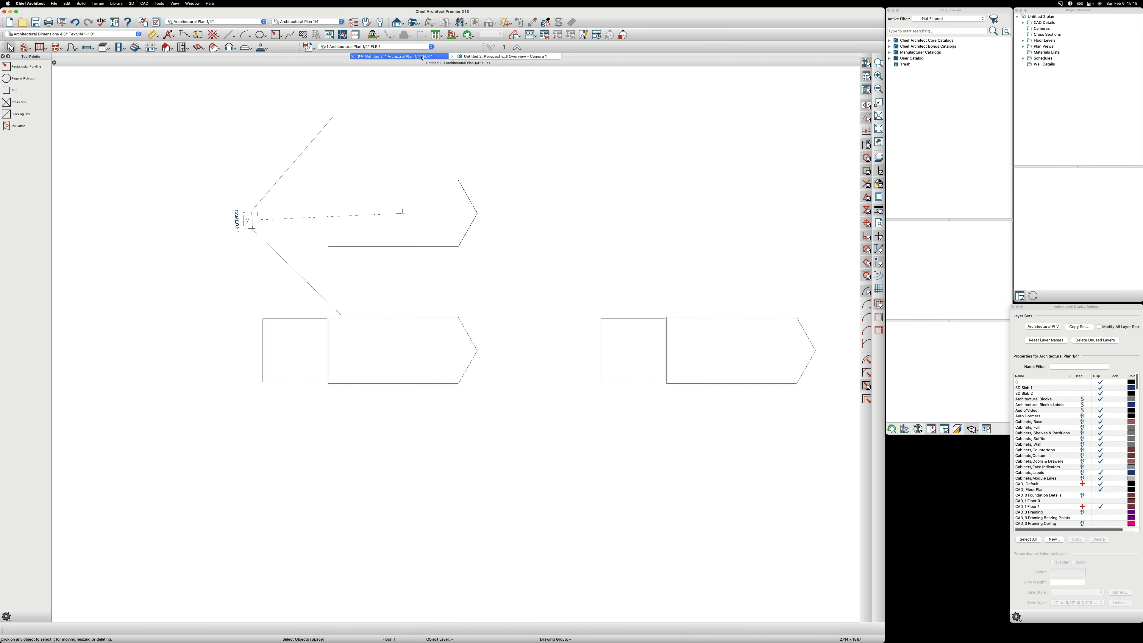
scroll(298, 152, "down", 1)
scroll(757, 326, "up", 6)
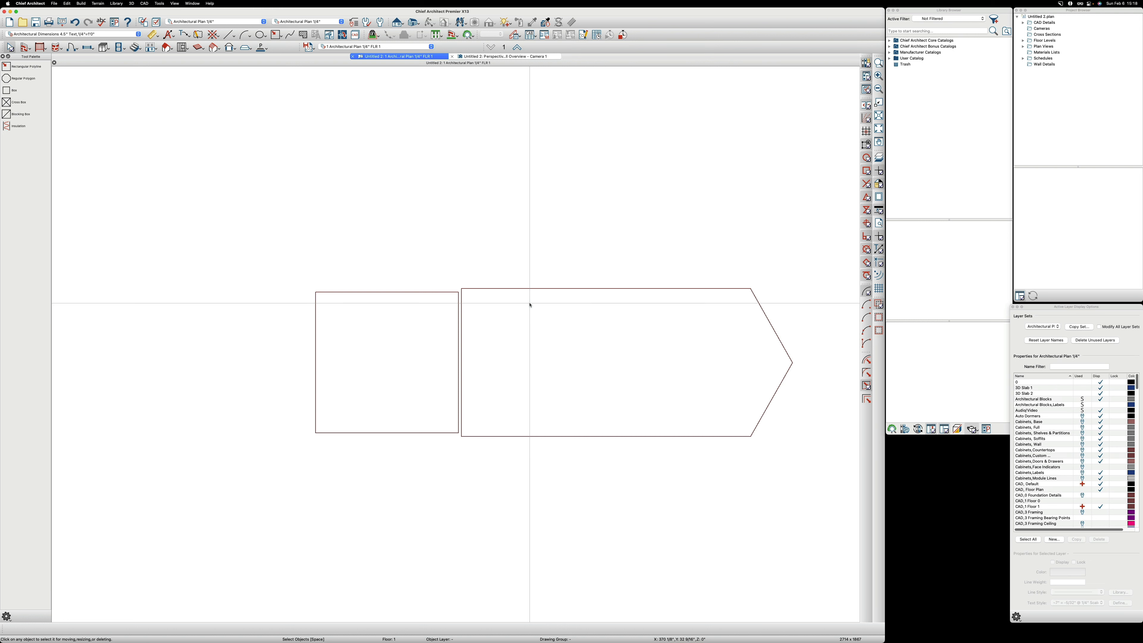
scroll(530, 305, "down", 5)
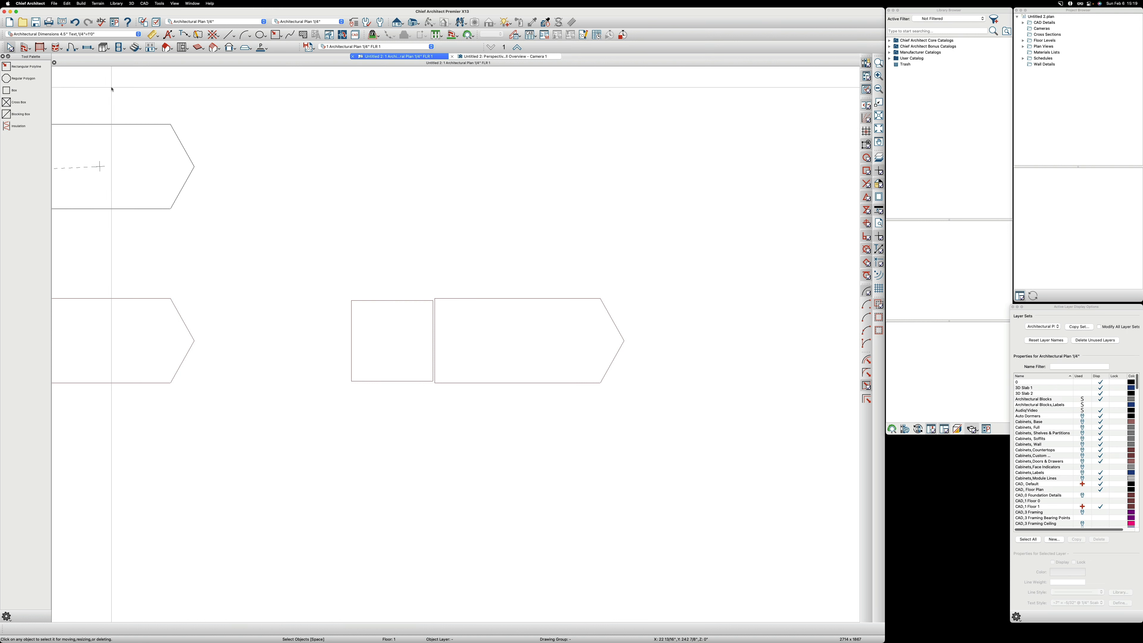
left_click(26, 48)
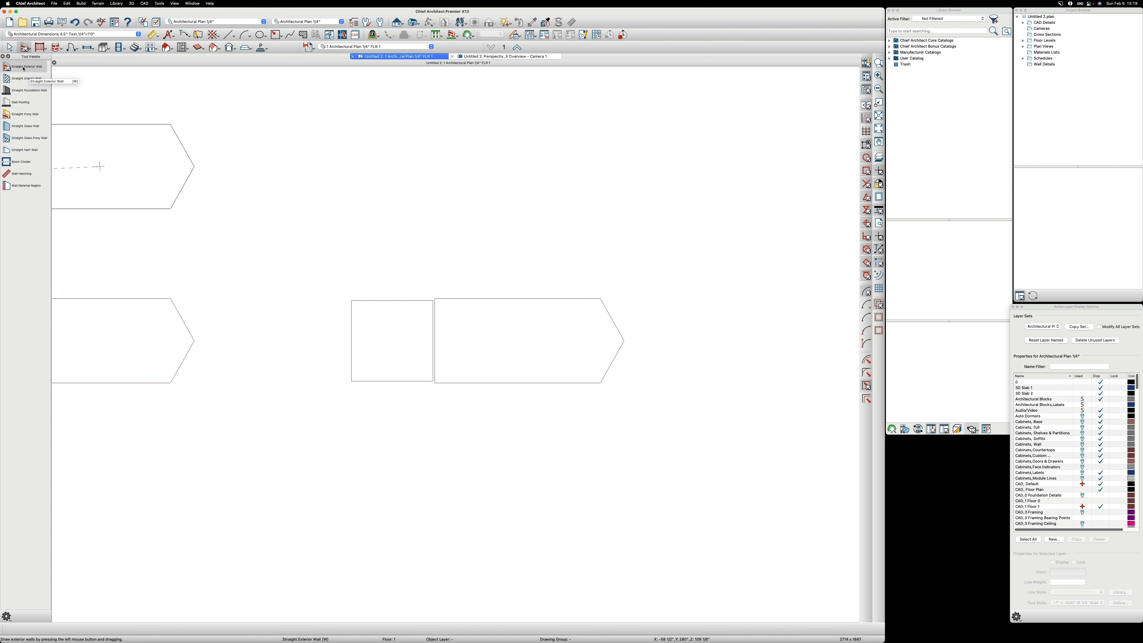
double_click(24, 69)
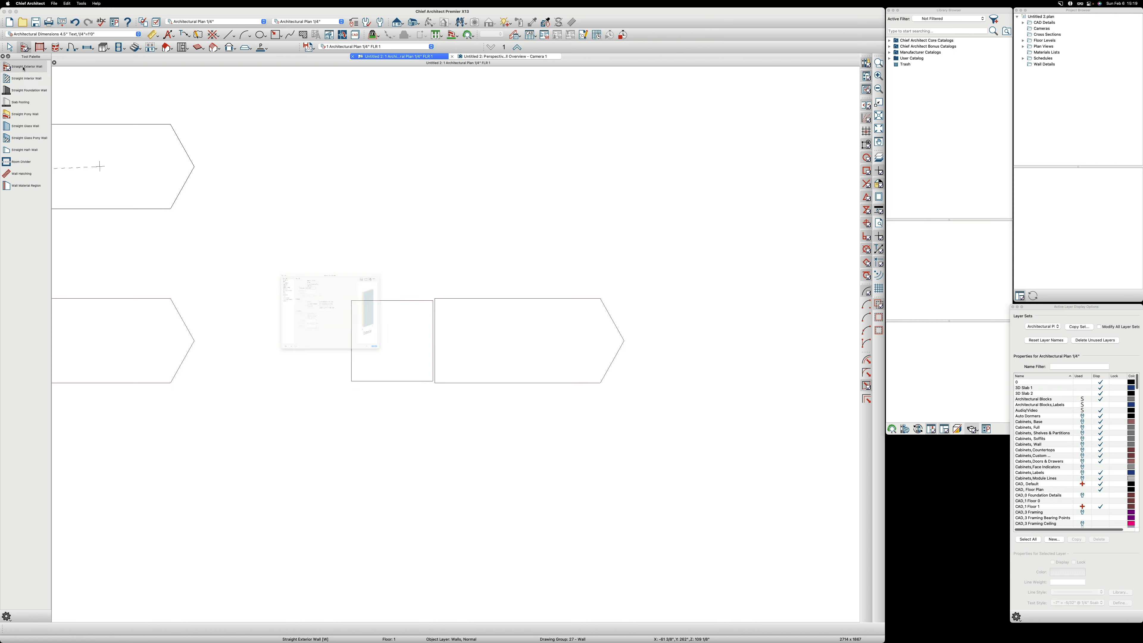
left_click_drag(250, 183, 448, 125)
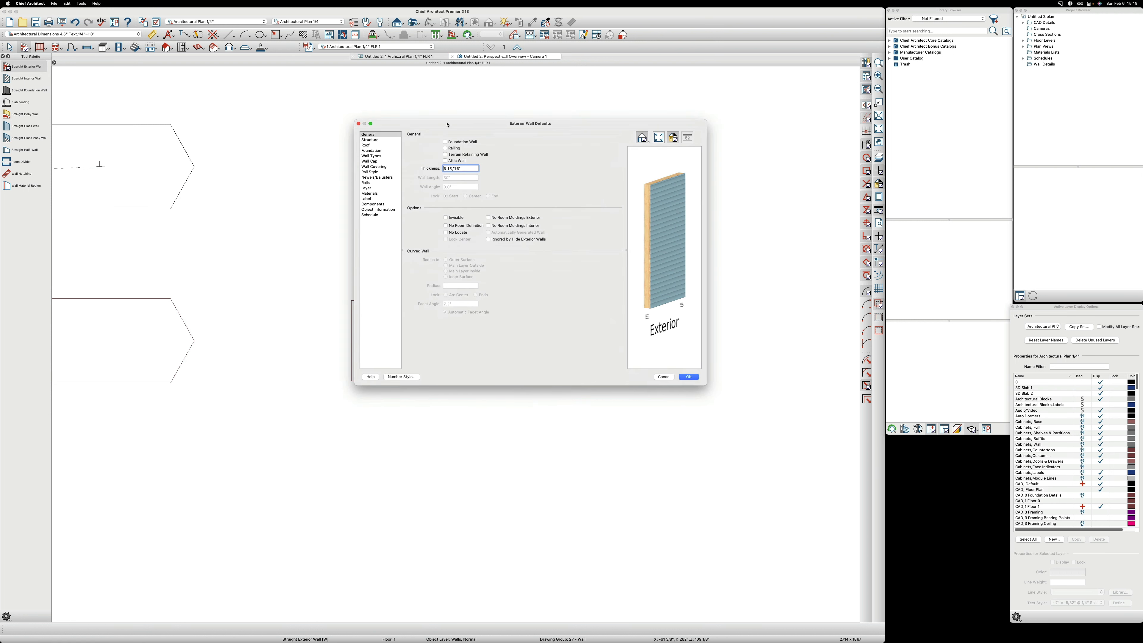
left_click(377, 156)
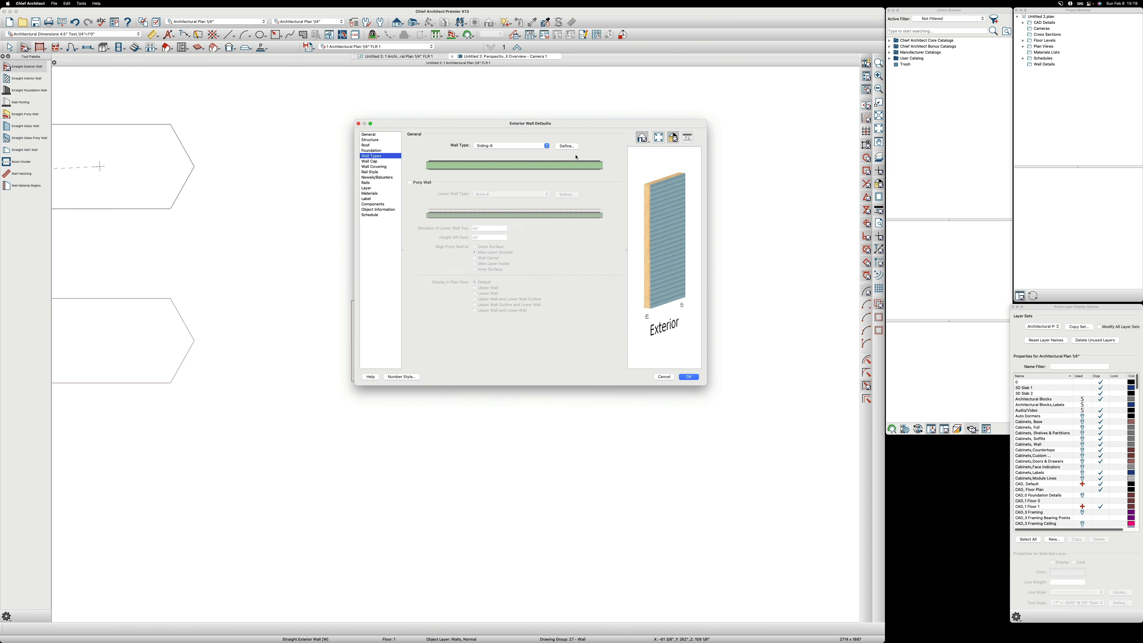
left_click(547, 147)
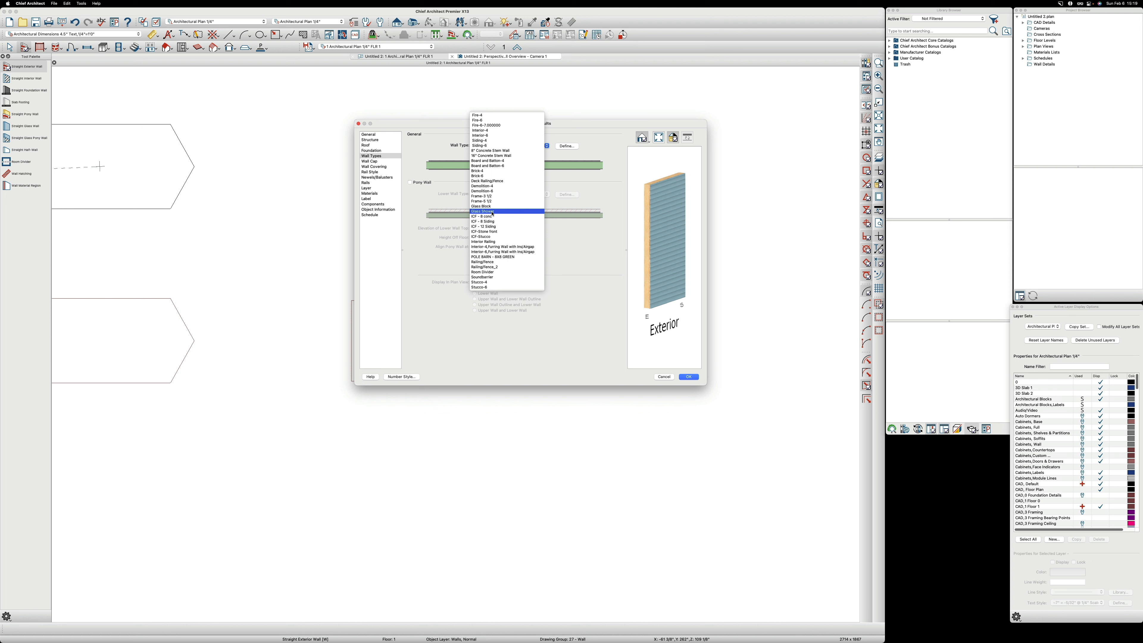
left_click(492, 212)
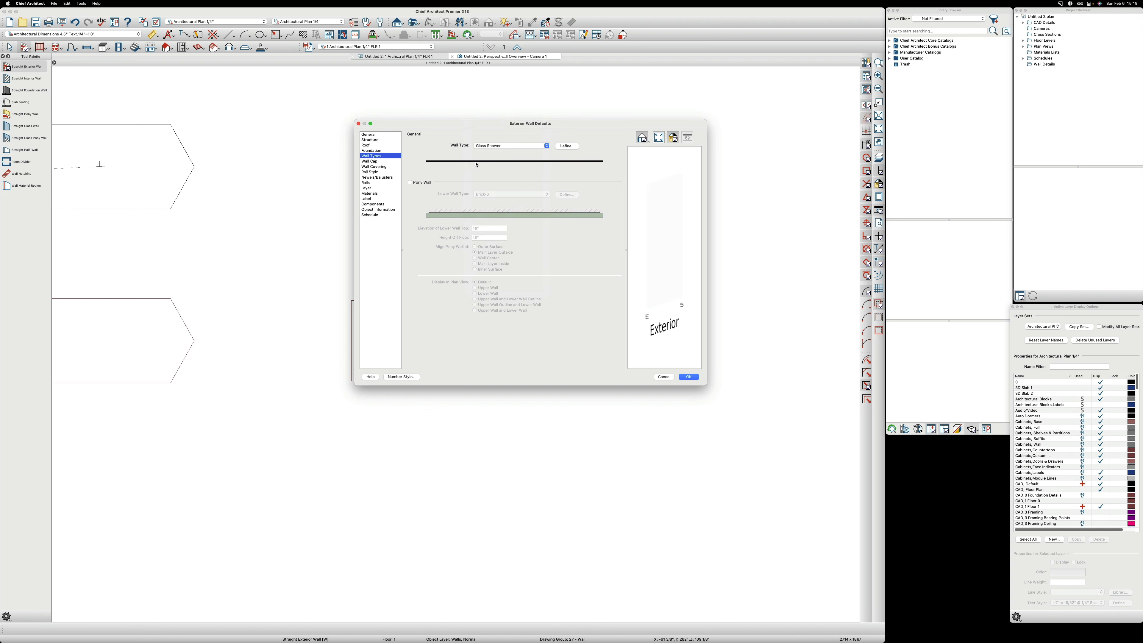
- Copy the Glass Shower wall type definition and name the copy Trailer Plywood Wall
left_click(567, 147)
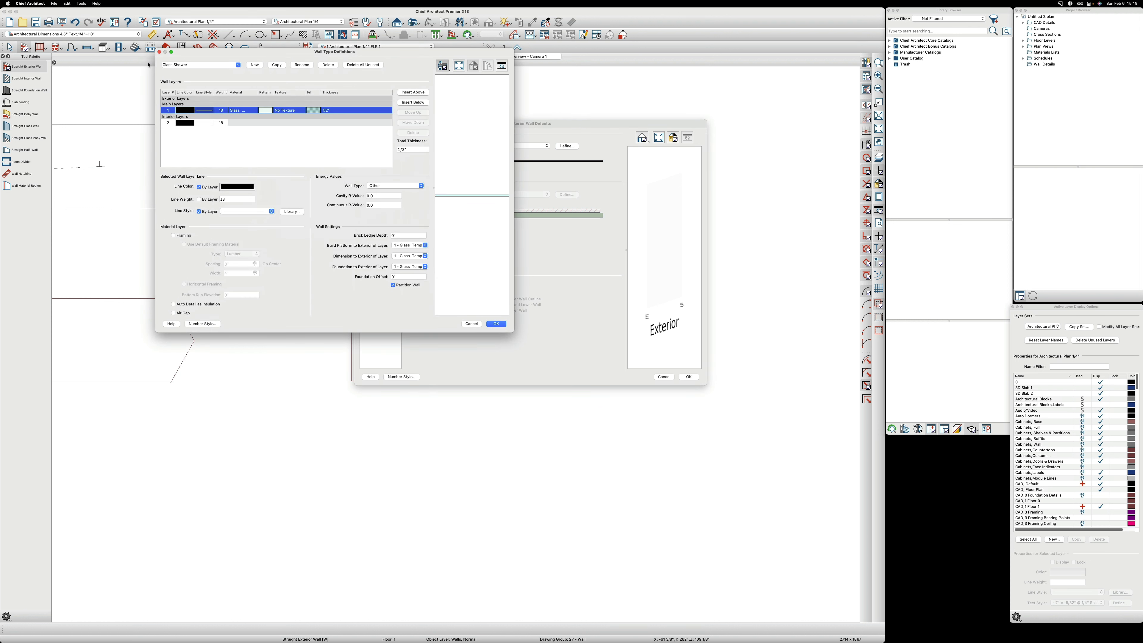
left_click(281, 66)
left_click(203, 64)
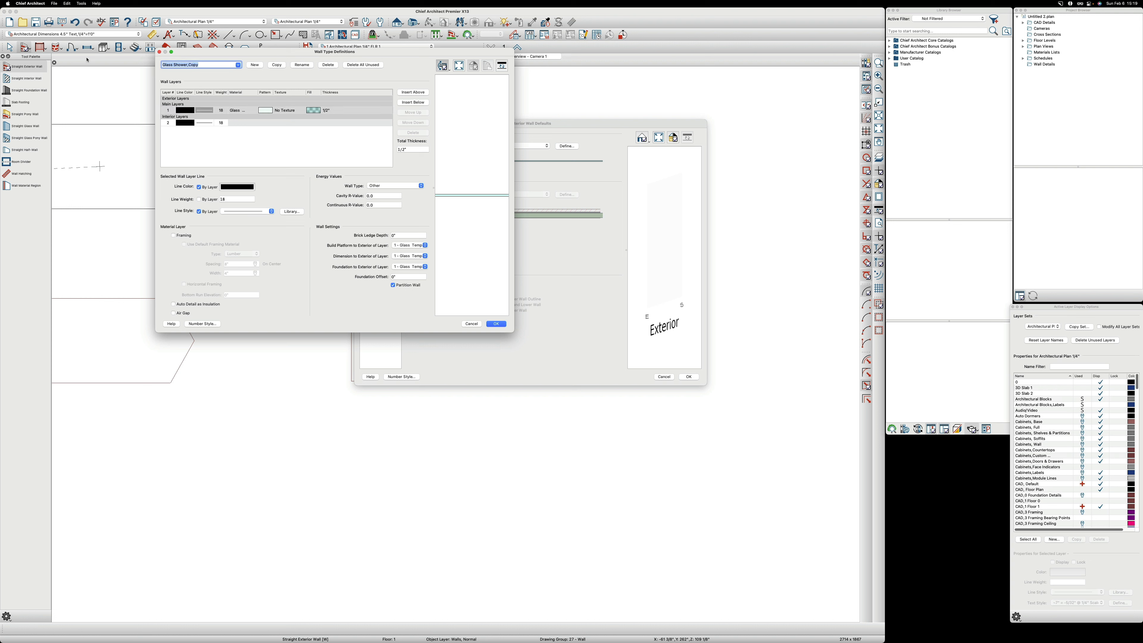
type("Trailer Plywood Wall")
- Change the Trailer Plywood Wall's main layer material to OSB from the Sheathing Panels library materials
left_click(239, 111)
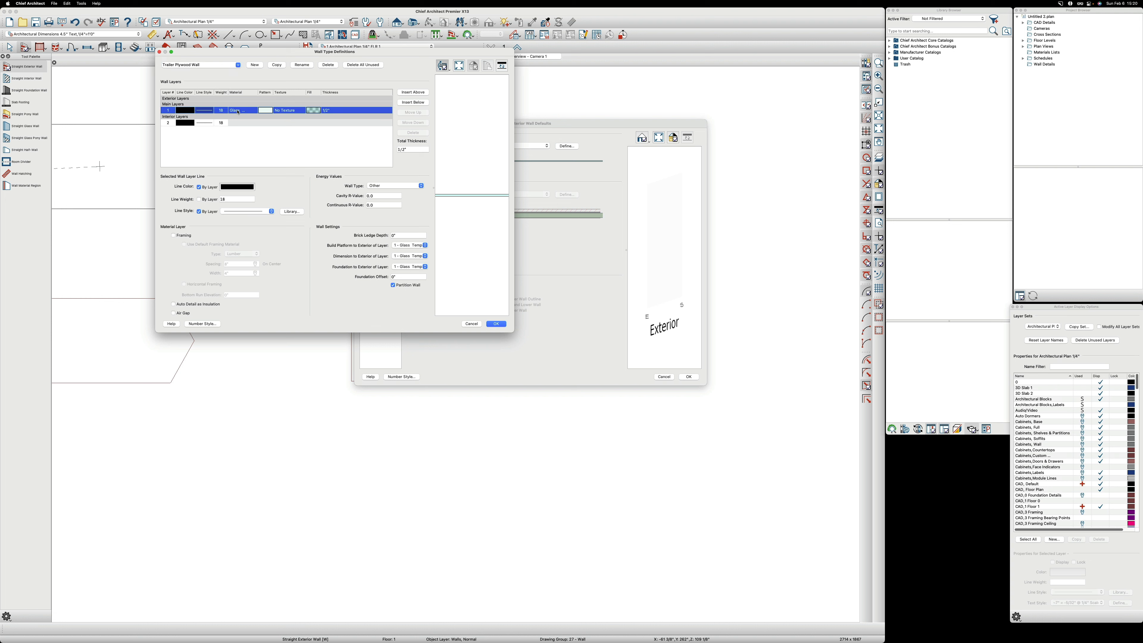
left_click(250, 111)
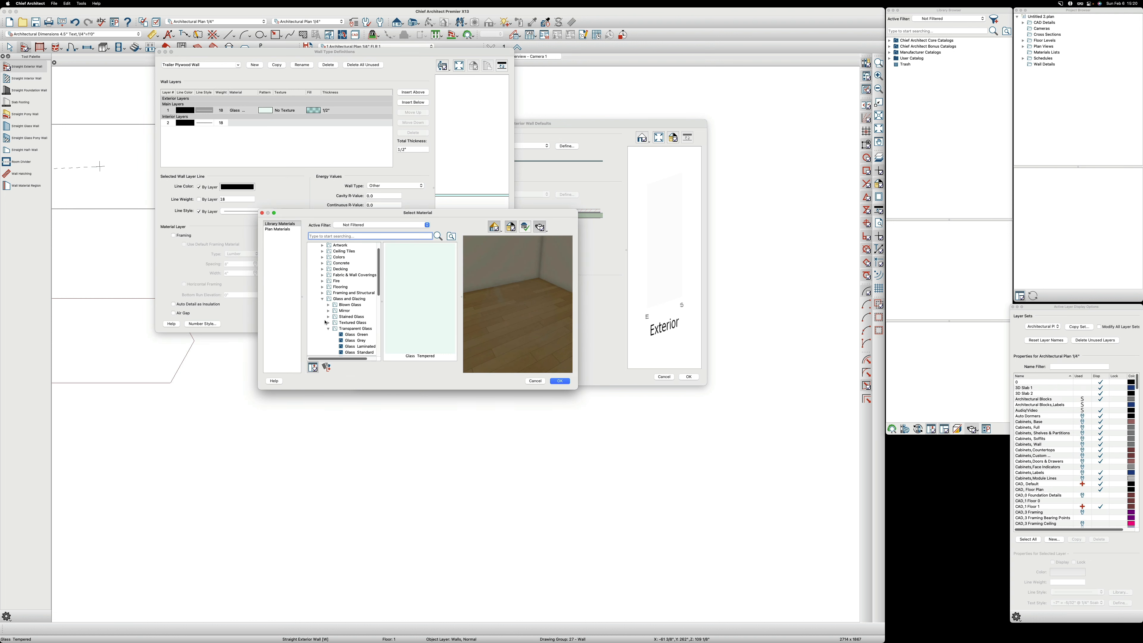
left_click(323, 300)
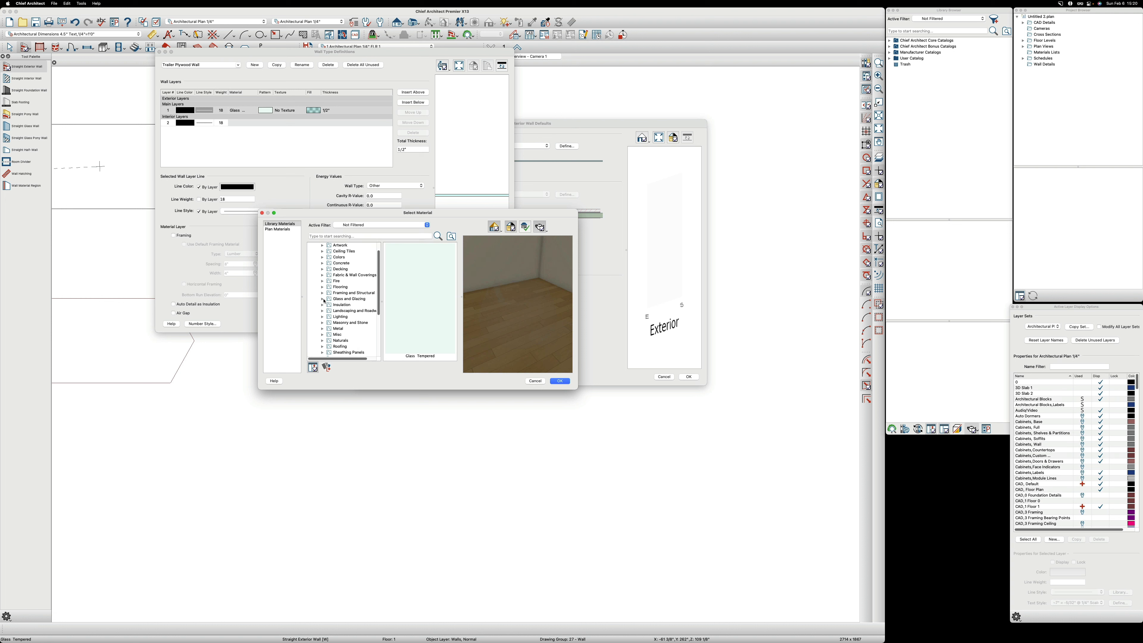
scroll(333, 302, "down", 5)
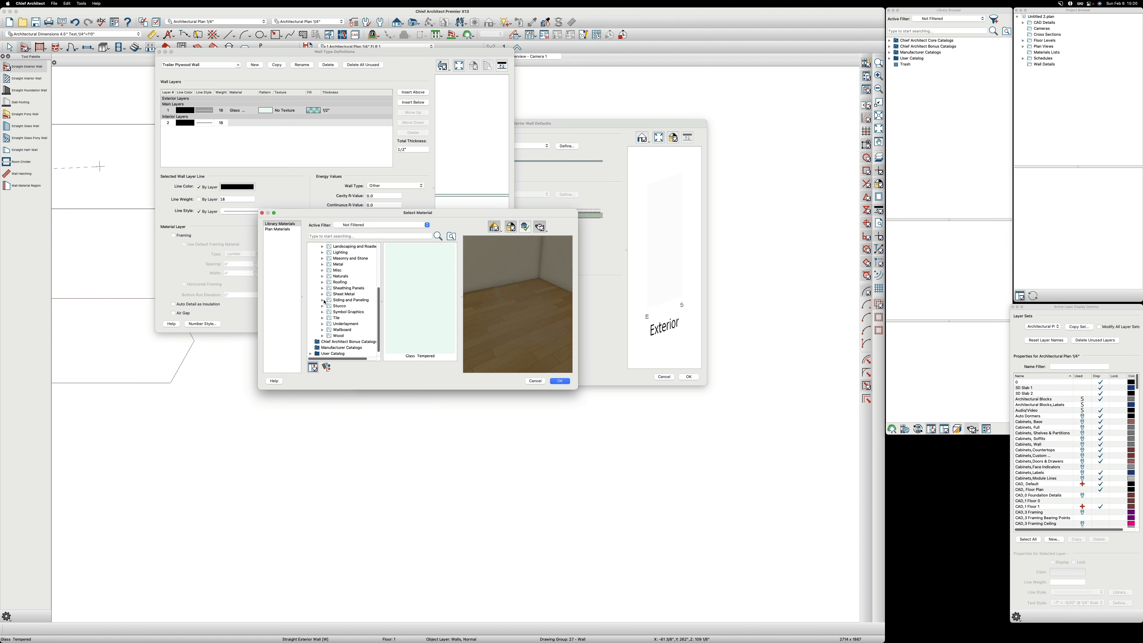
left_click(322, 300)
scroll(344, 307, "down", 2)
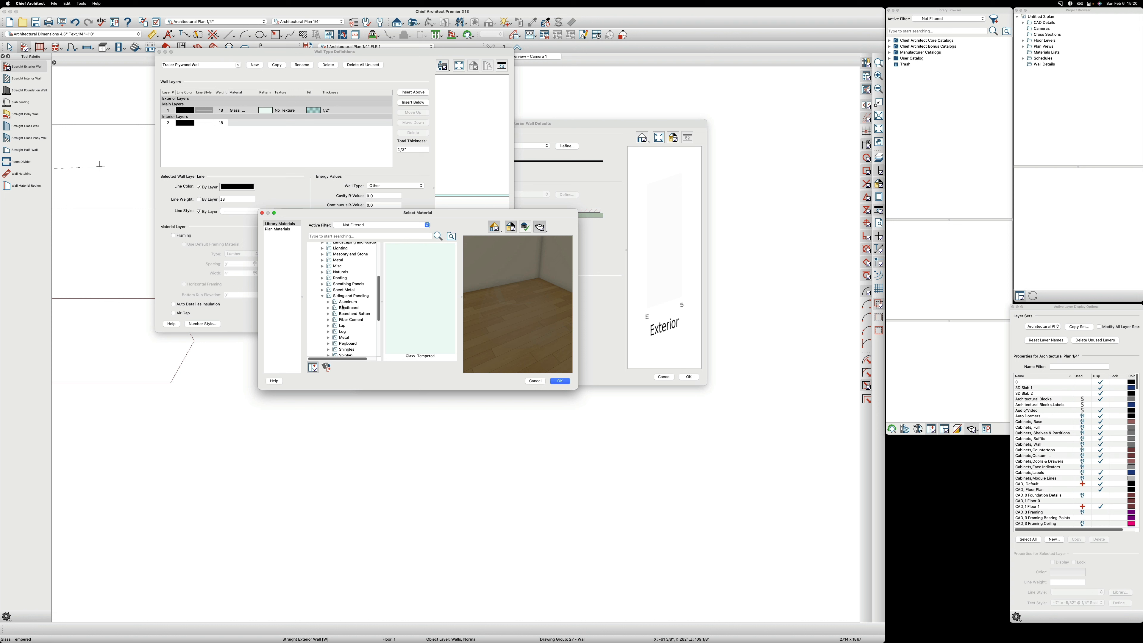
scroll(342, 308, "down", 1)
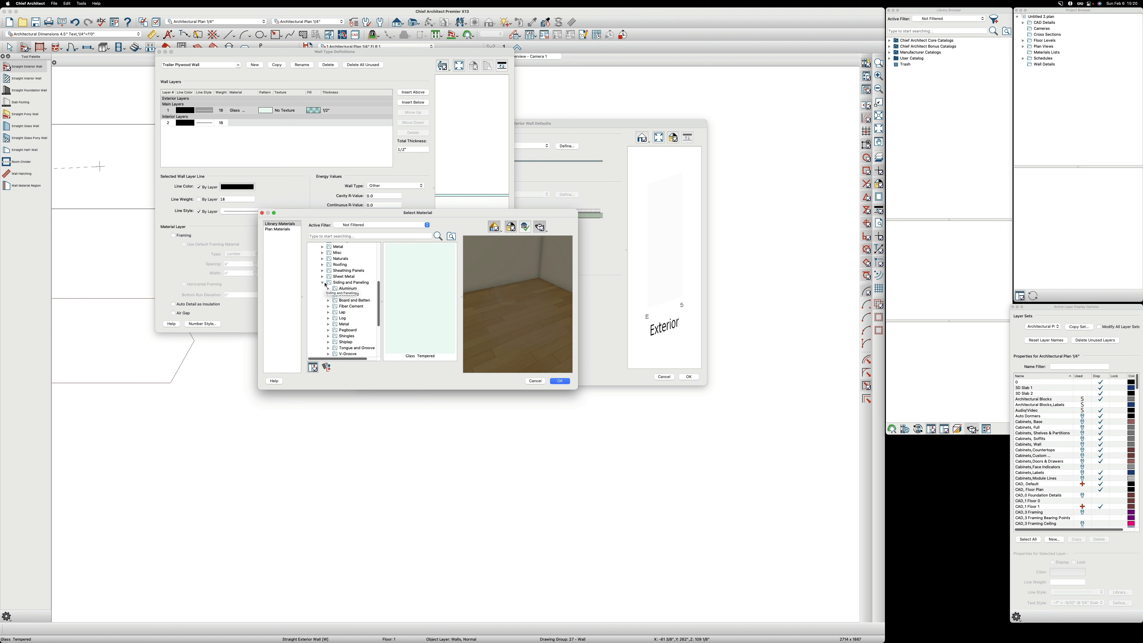
left_click(323, 270)
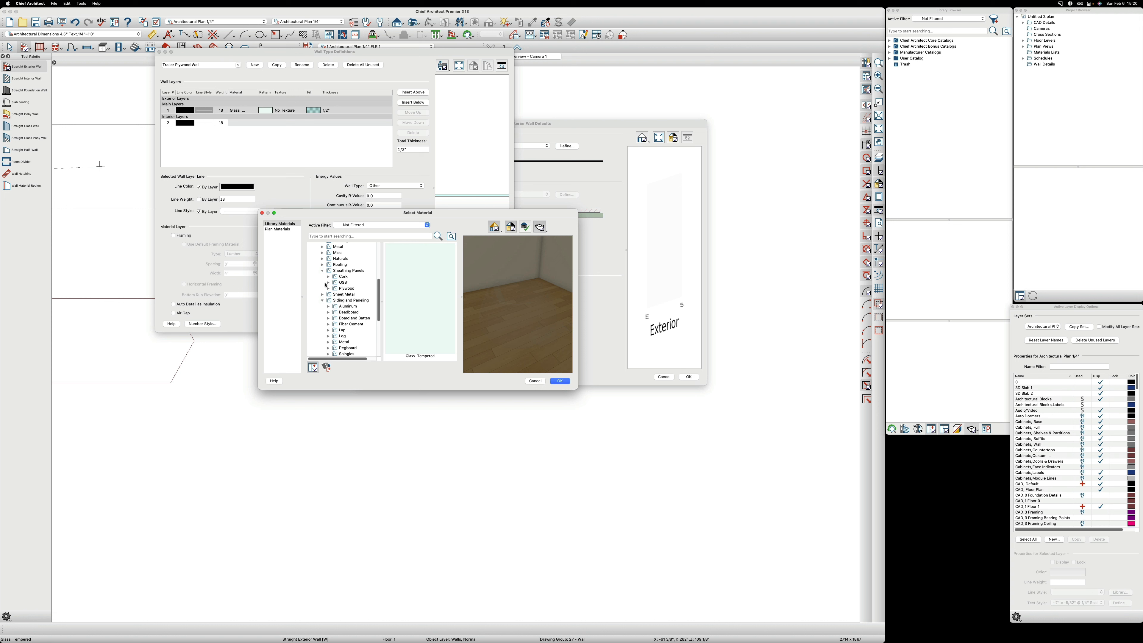
left_click(341, 282)
left_click(388, 298)
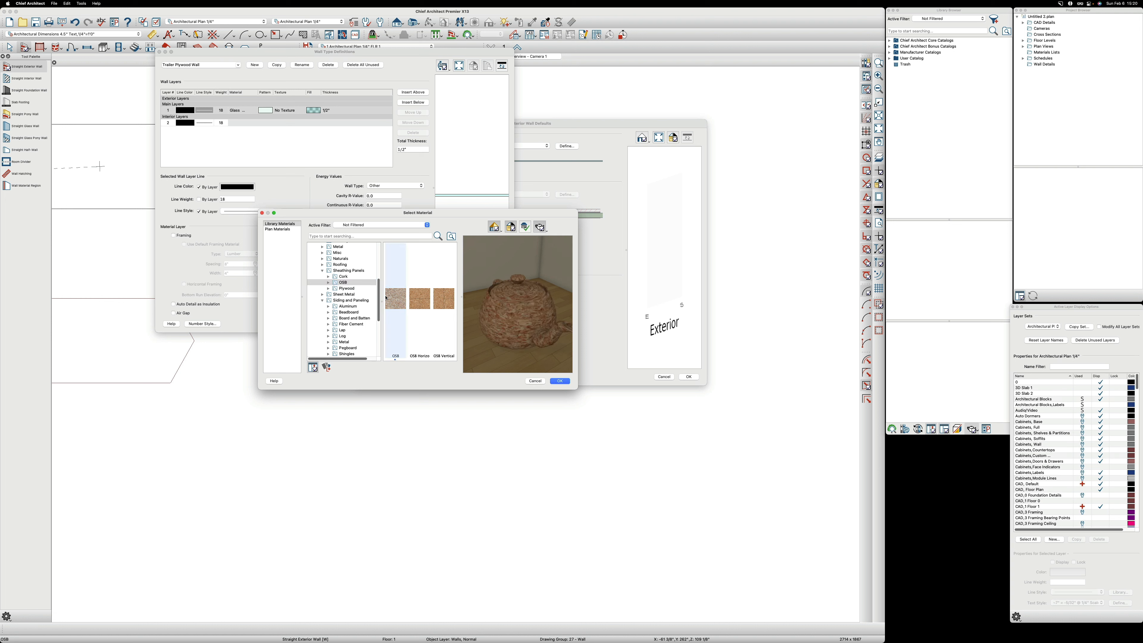
left_click(559, 381)
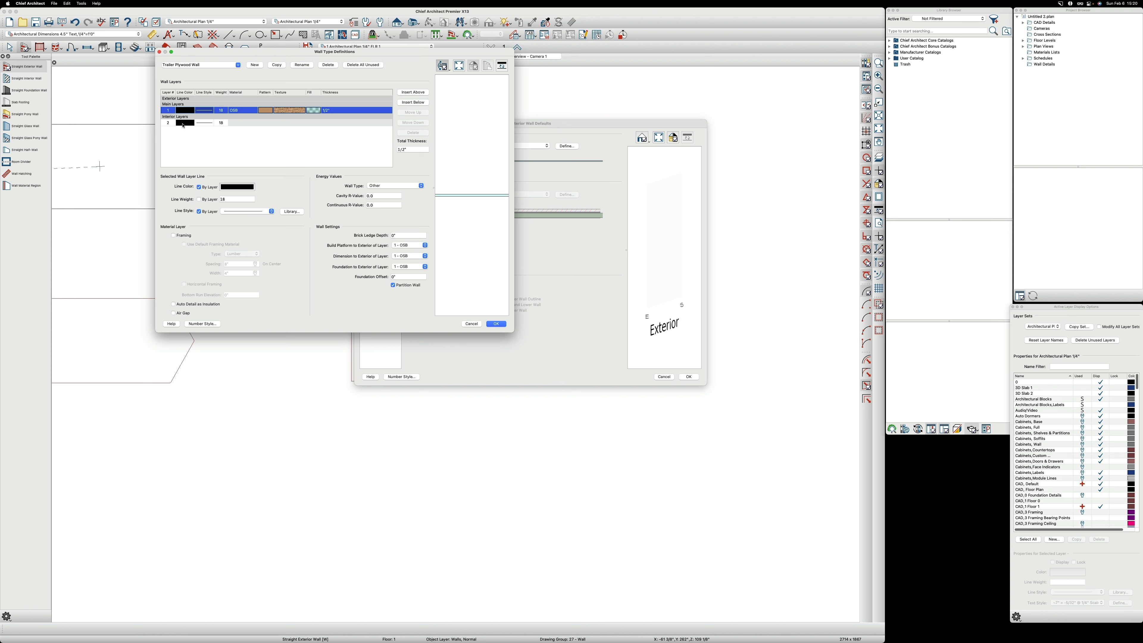
- Set the line weight to 8 for both layer lines of the Trailer Plywood Wall
left_click(250, 124)
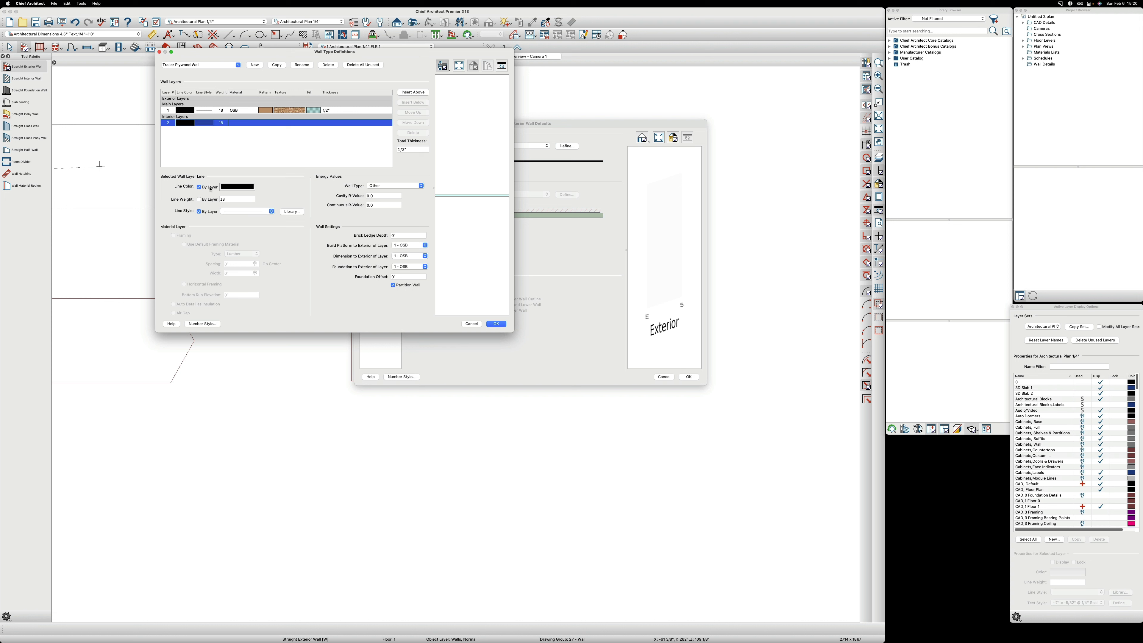
left_click(229, 200)
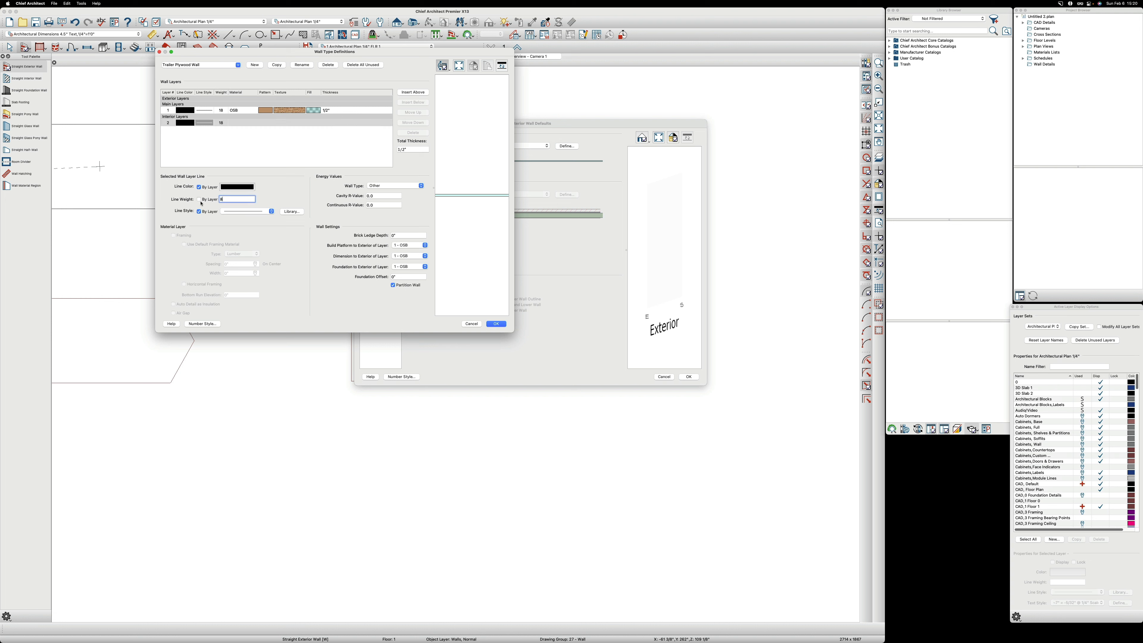
left_click(333, 112)
left_click_drag(230, 199, 184, 199)
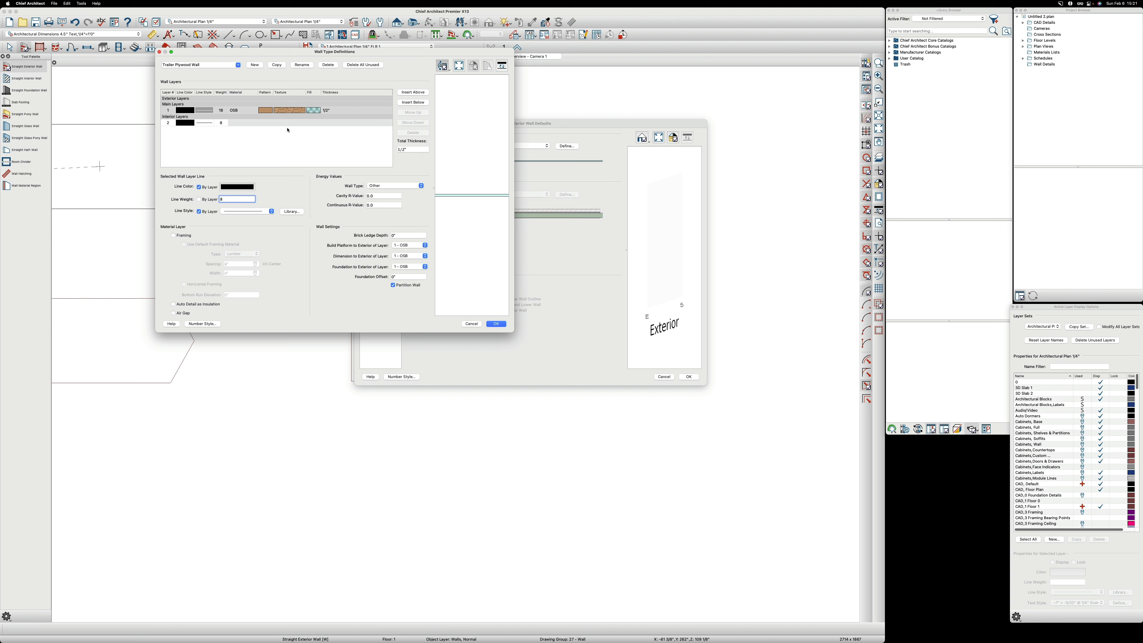
- Change the OSB layer's fill color to Silver and accept the wall type definition and the Exterior Wall Defaults
left_click(314, 110)
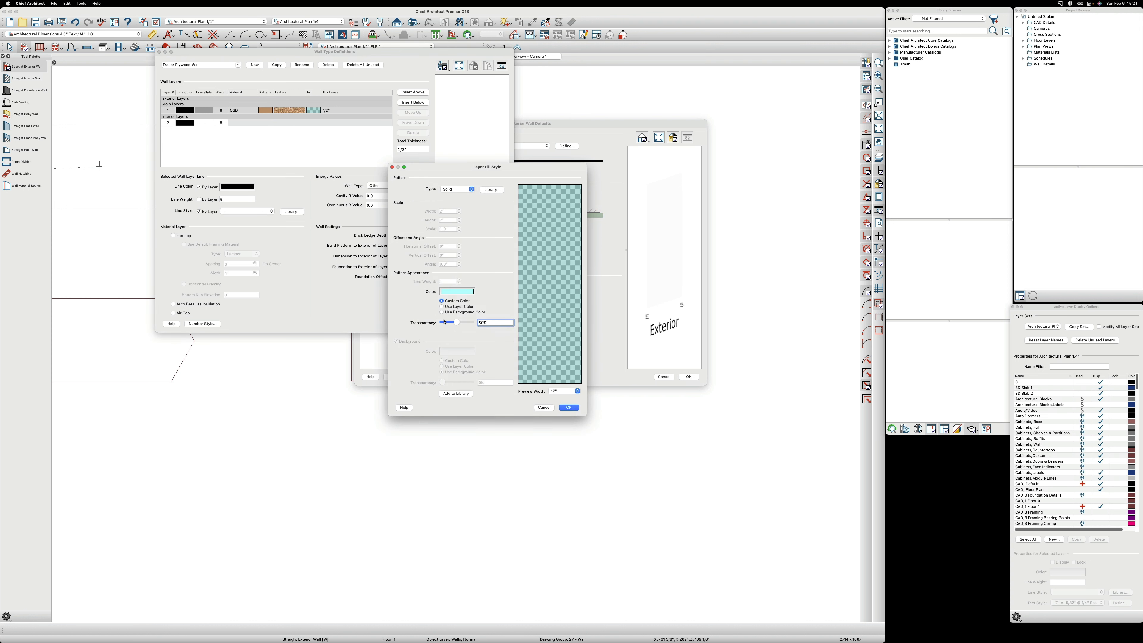
left_click(452, 294)
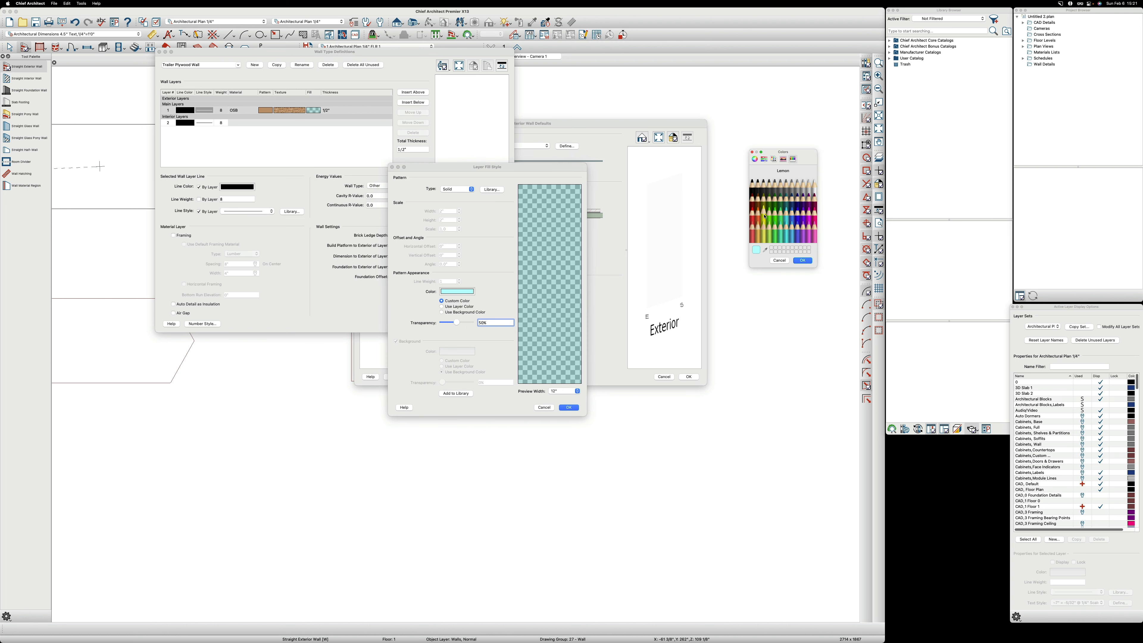
left_click(770, 231)
left_click(801, 191)
left_click_drag(813, 159, 791, 193)
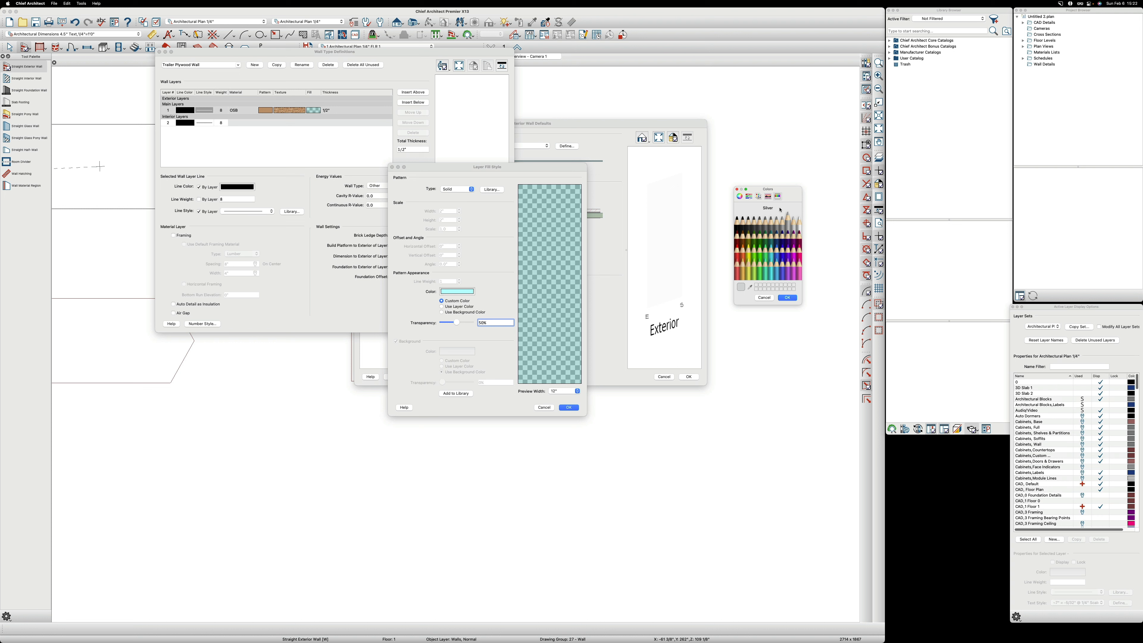
left_click_drag(791, 201, 585, 247)
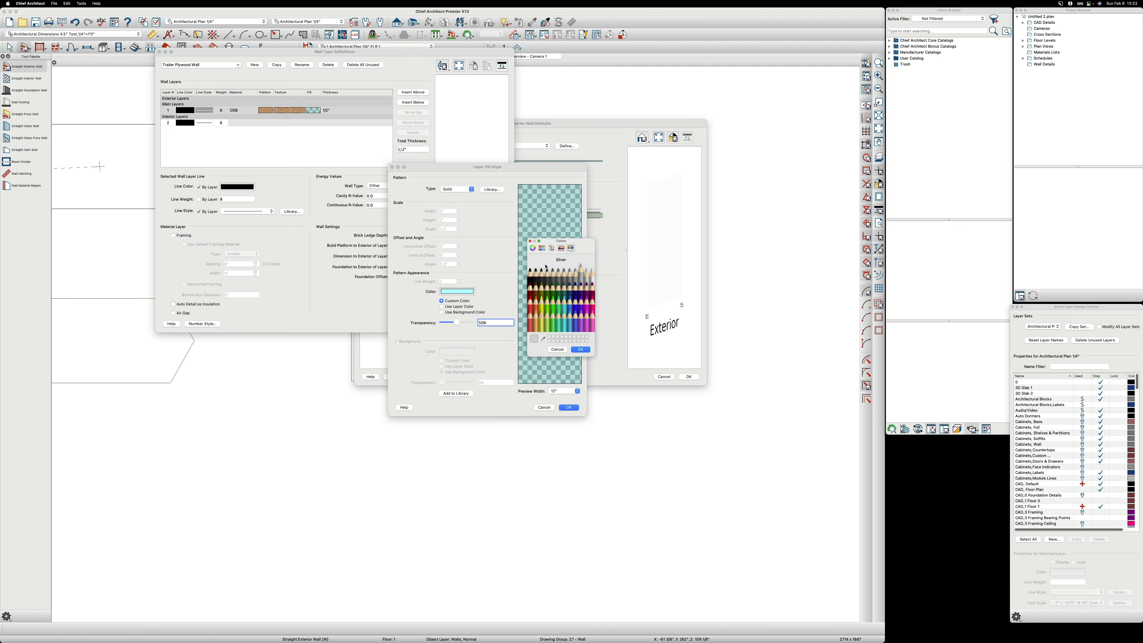
left_click_drag(584, 245, 573, 290)
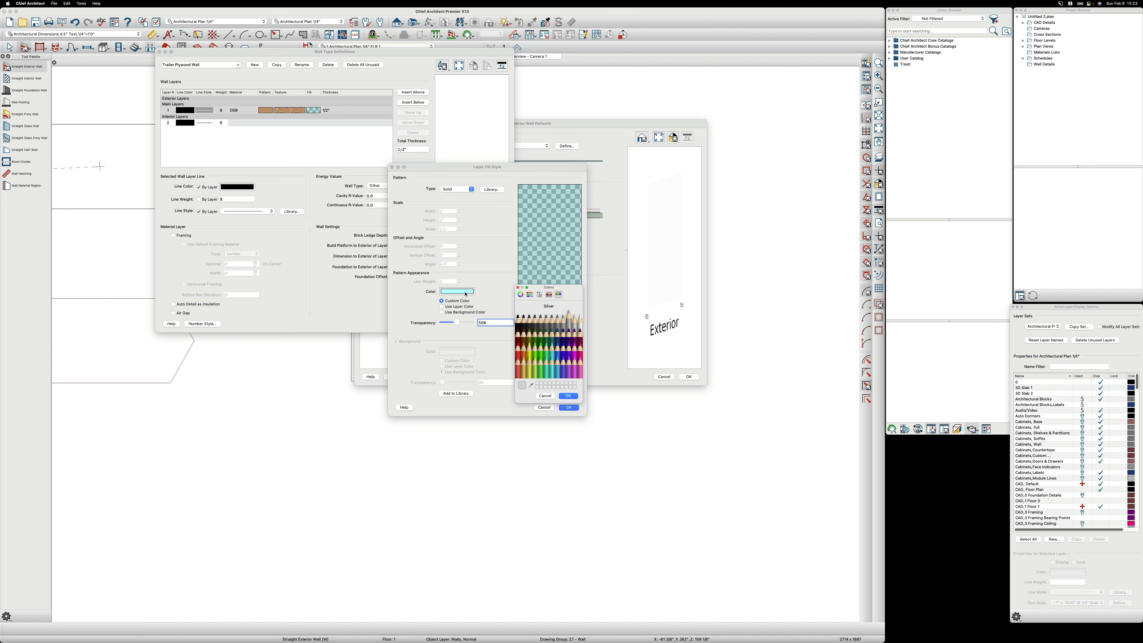
left_click(568, 396)
left_click(568, 407)
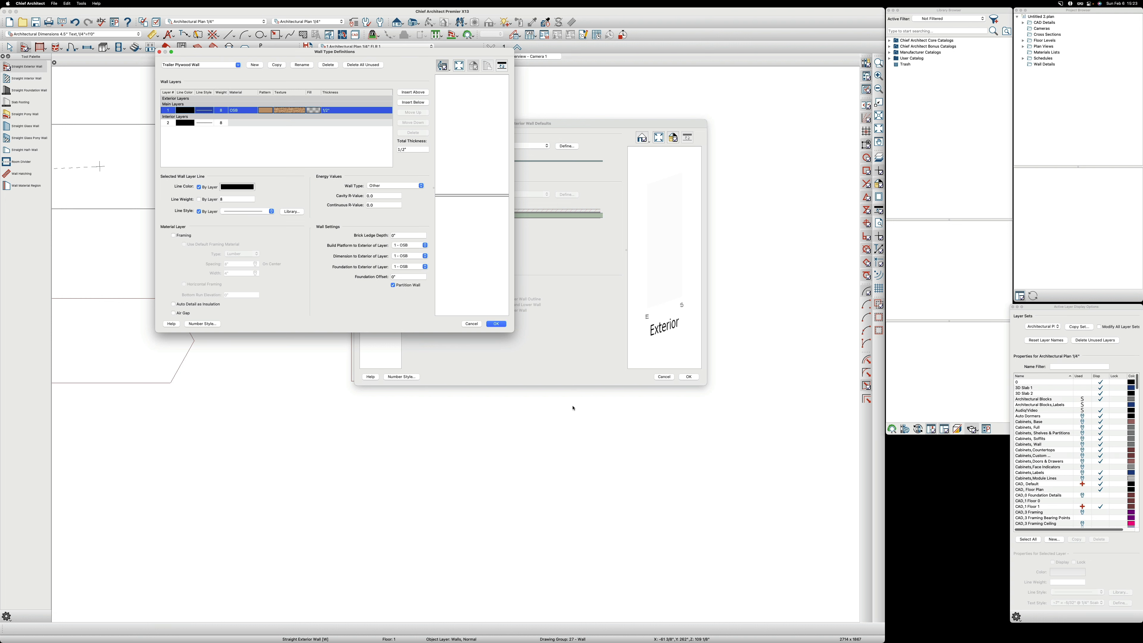
left_click(497, 324)
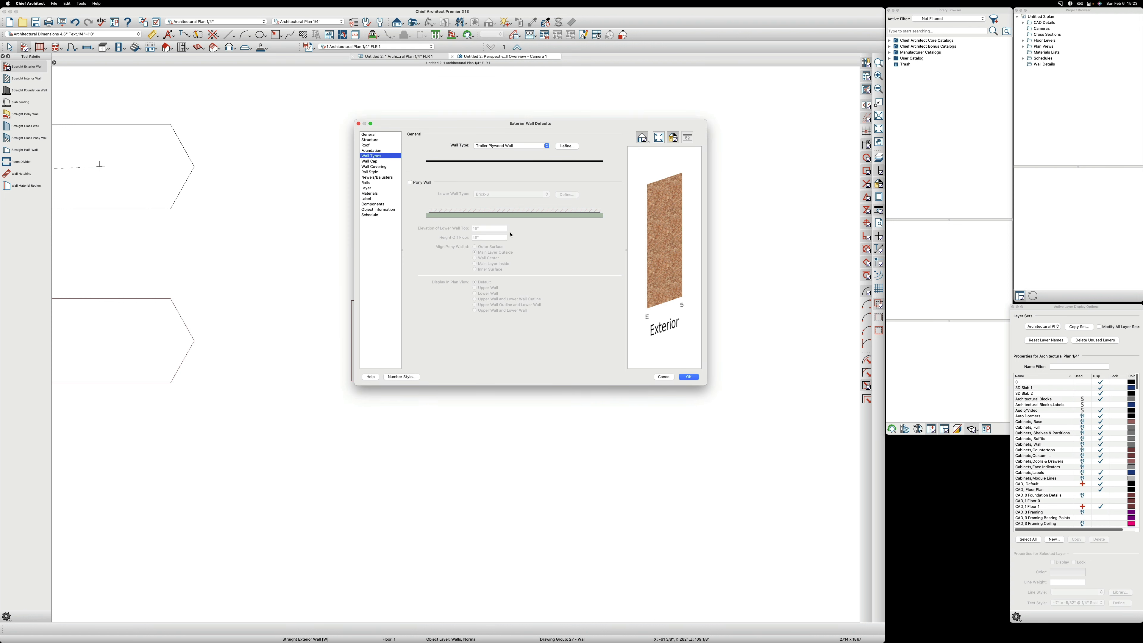
left_click(690, 377)
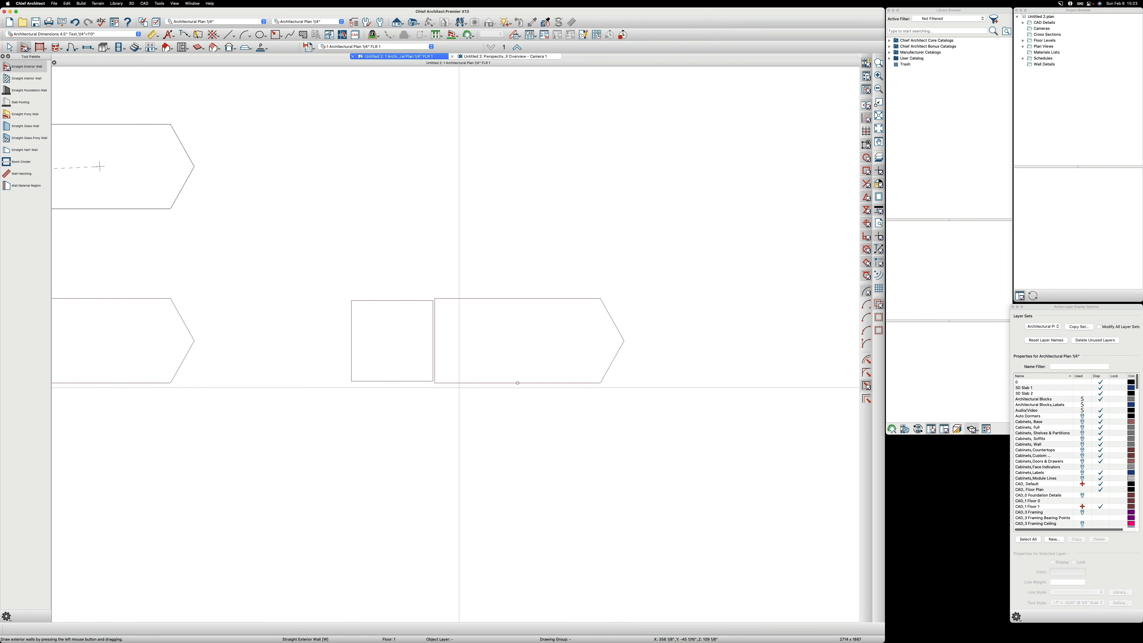
- Draw exterior walls around the five-sided trailer outline, tracing its corners until the room is closed
scroll(452, 386, "down", 3)
scroll(452, 385, "up", 5)
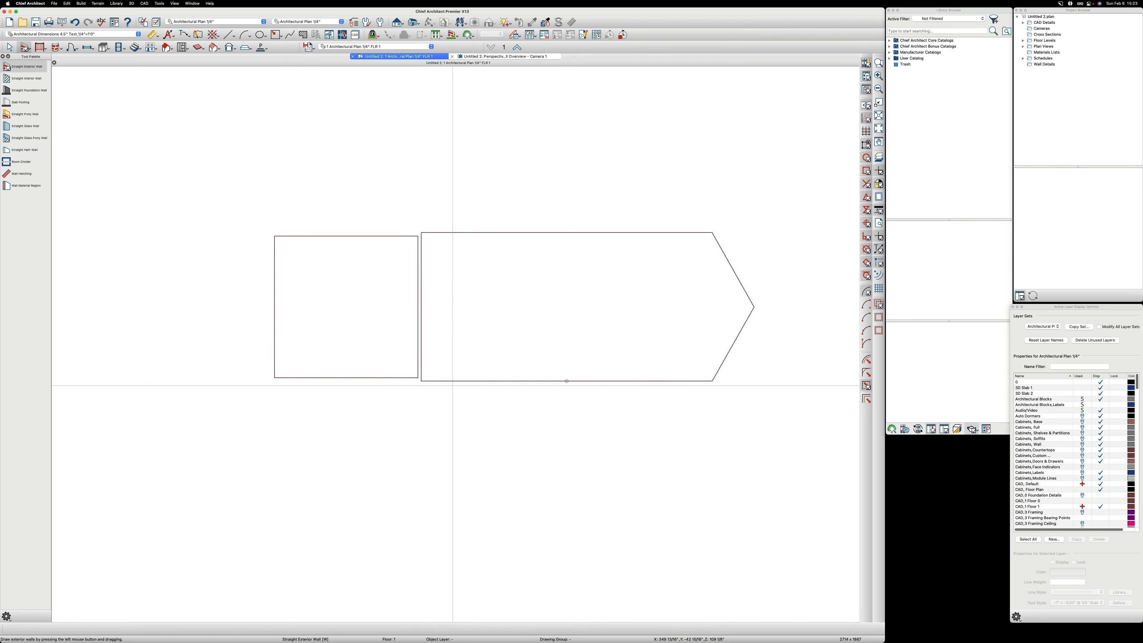
left_click_drag(709, 381, 584, 383)
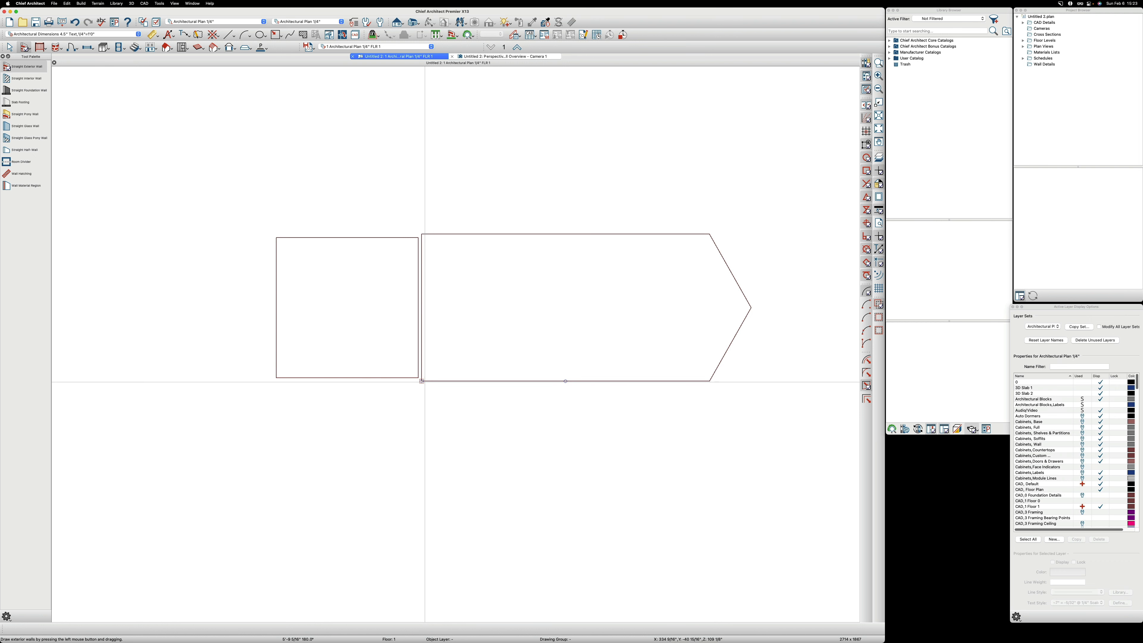
left_click_drag(422, 381, 709, 381)
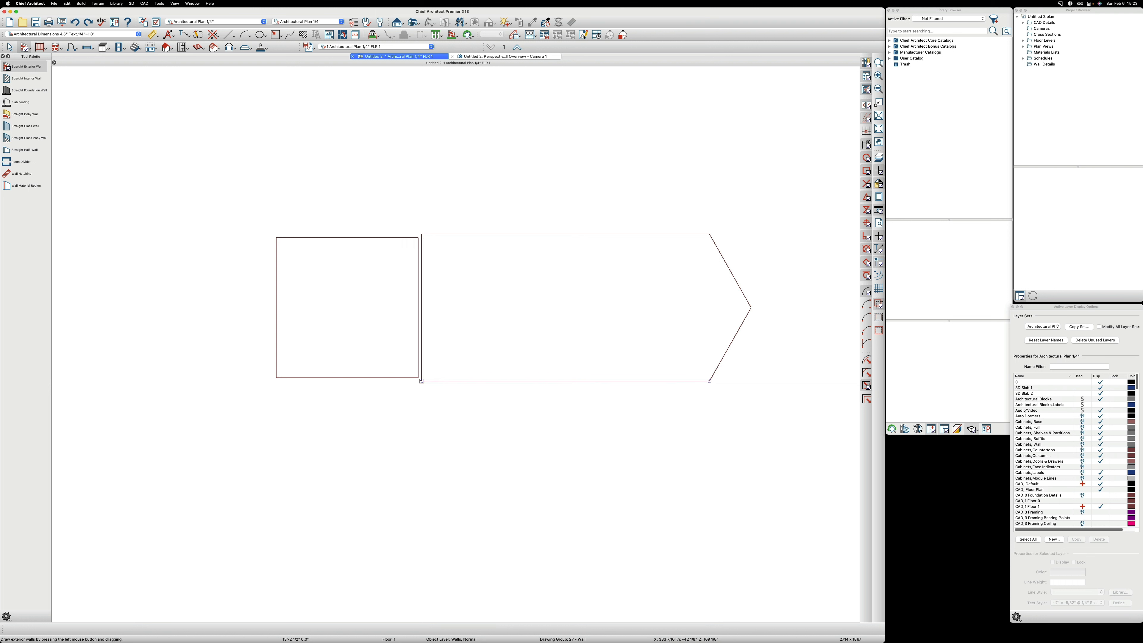
left_click_drag(423, 381, 709, 381)
left_click_drag(709, 381, 422, 234)
left_click_drag(422, 234, 421, 381)
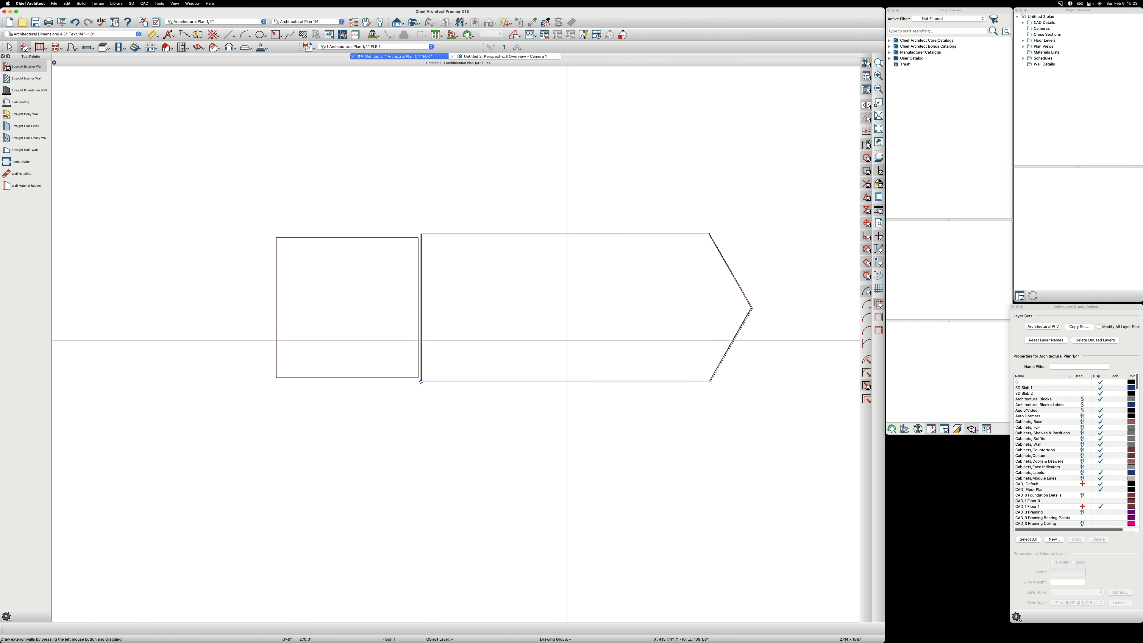
- Select the room inside the new walls, inspect the model in the perspective overview, and return to the floor plan
key("space")
left_click(569, 332)
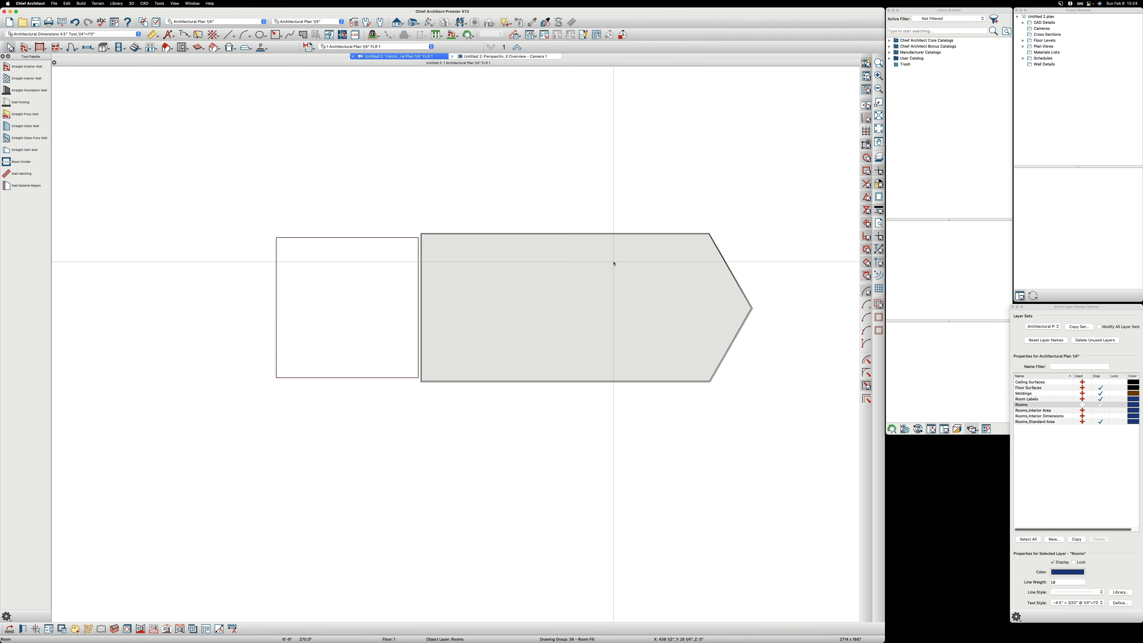
left_click(491, 58)
left_click_drag(370, 344, 397, 324)
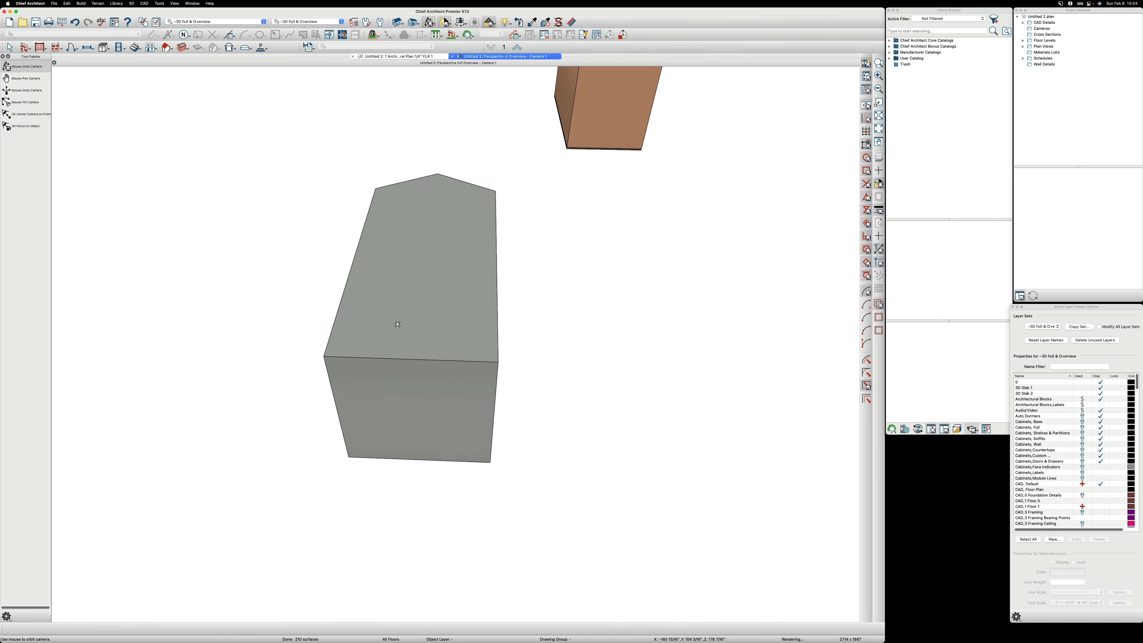
scroll(383, 365, "down", 4)
scroll(563, 89, "up", 5)
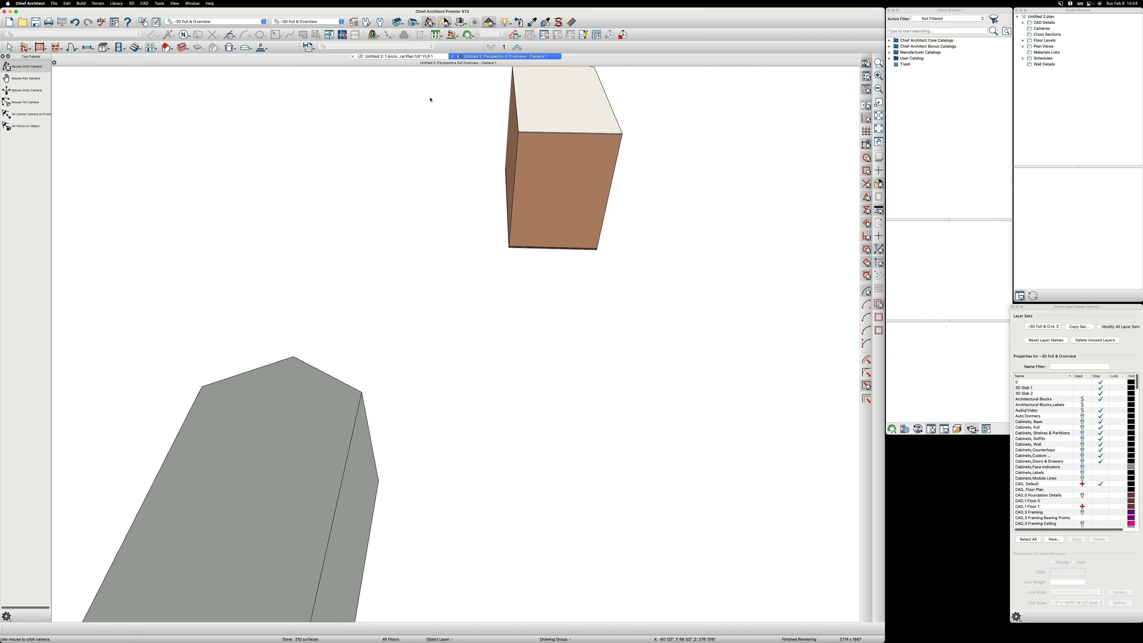
left_click(410, 56)
- Open the trailer room's structure specification and set its rough ceiling height to 82 3/4"
double_click(539, 284)
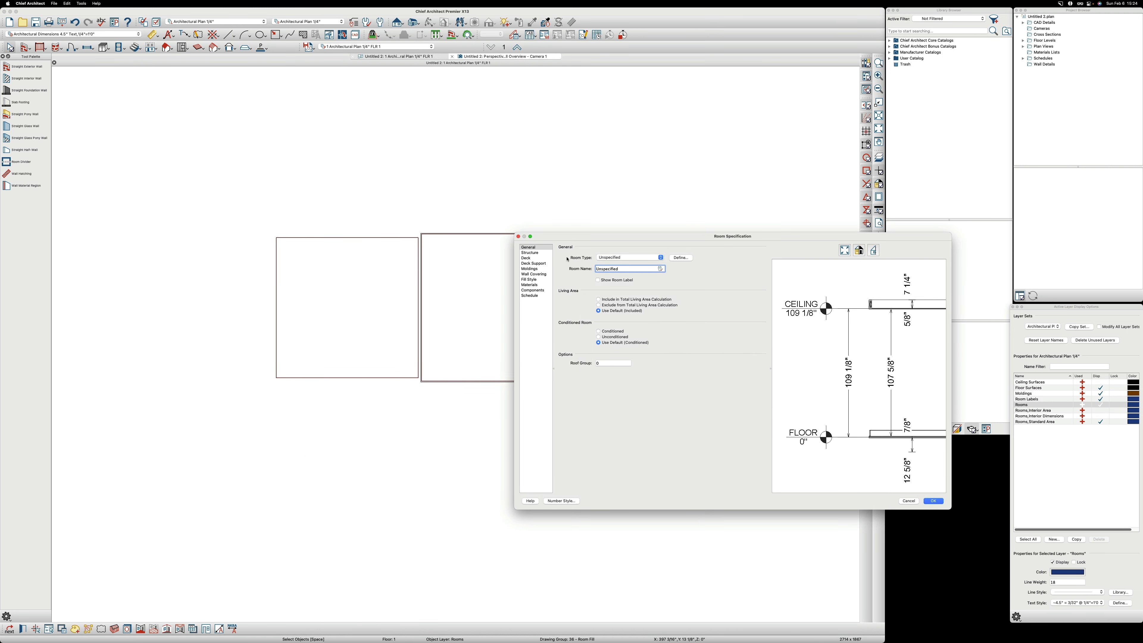
left_click(534, 255)
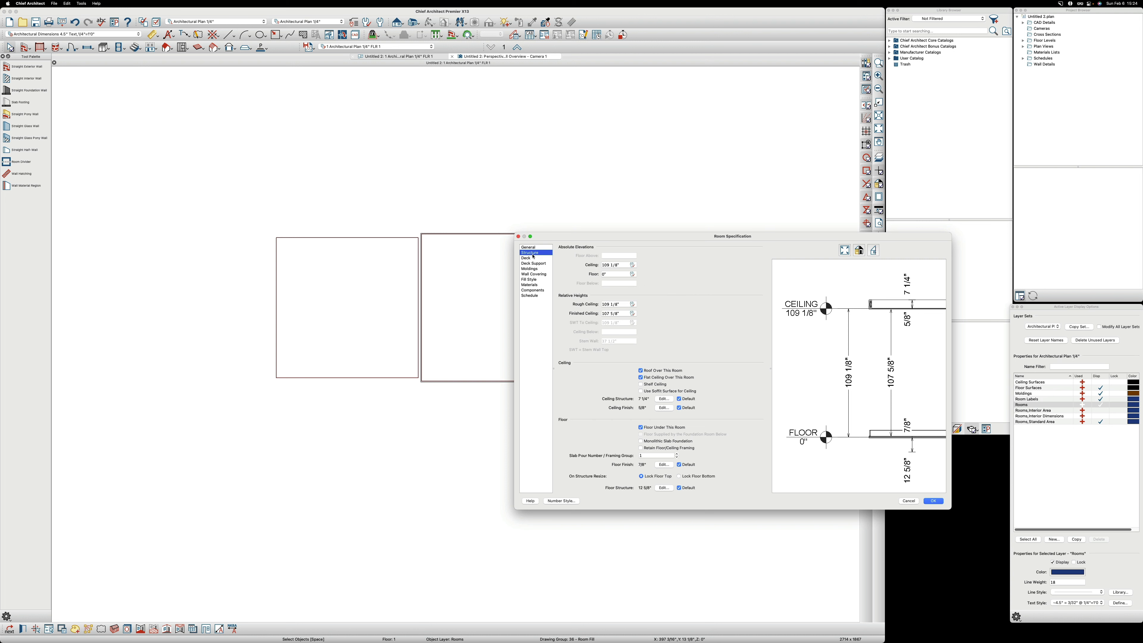
left_click(623, 304)
type("82 3/4")
left_click(625, 315)
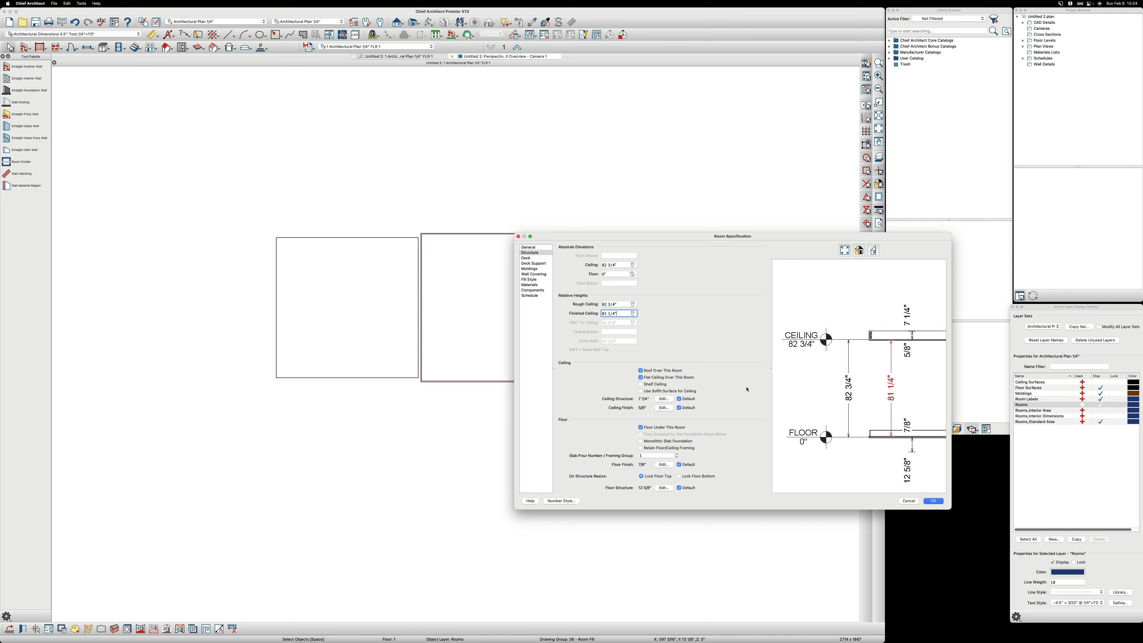
- Turn off Flat Ceiling Over This Room for the trailer room, leaving Roof Over This Room enabled
left_click(642, 378)
left_click(641, 370)
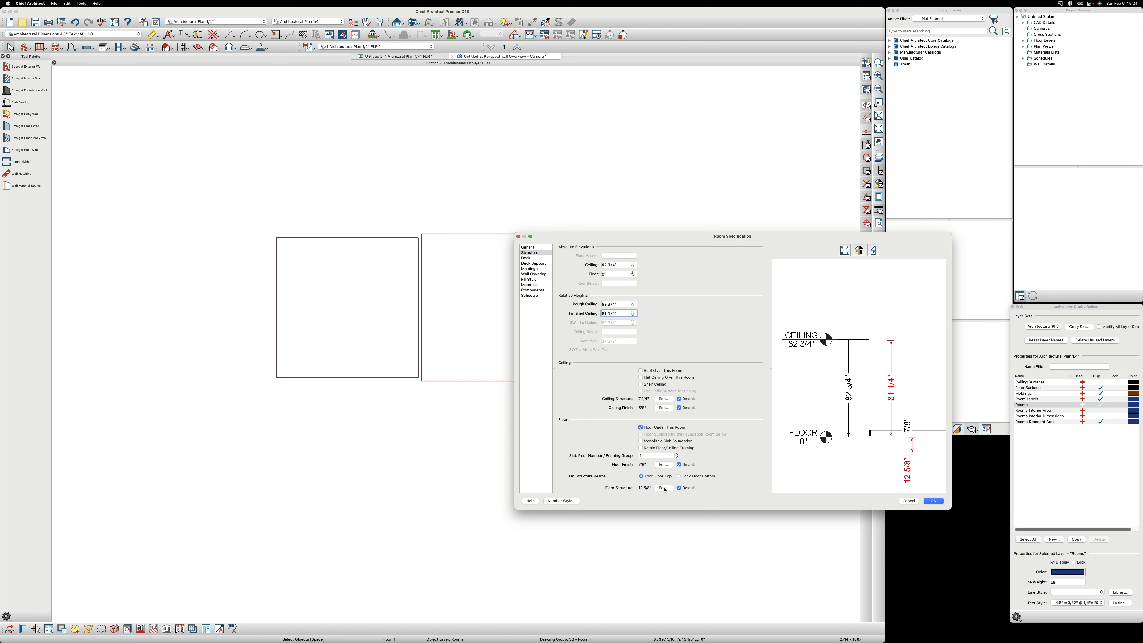
left_click(645, 371)
- Take the room's floor finish off its default and delete the Fir Framing layer from the floor structure, keeping only the 3/4" OSB
left_click(679, 465)
left_click(663, 488)
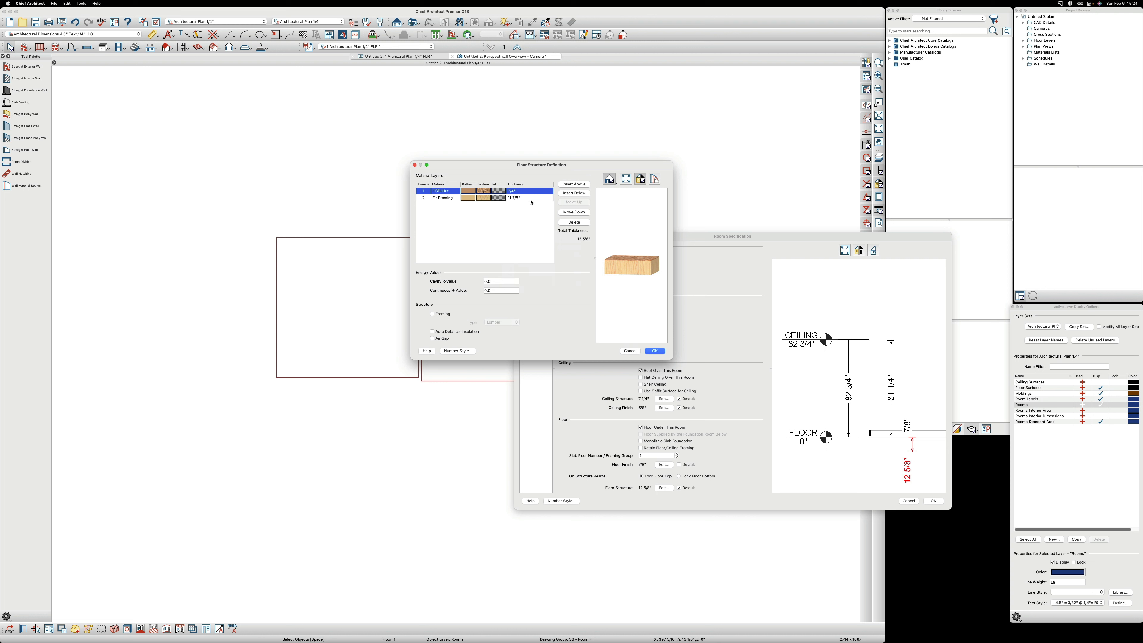
left_click(532, 199)
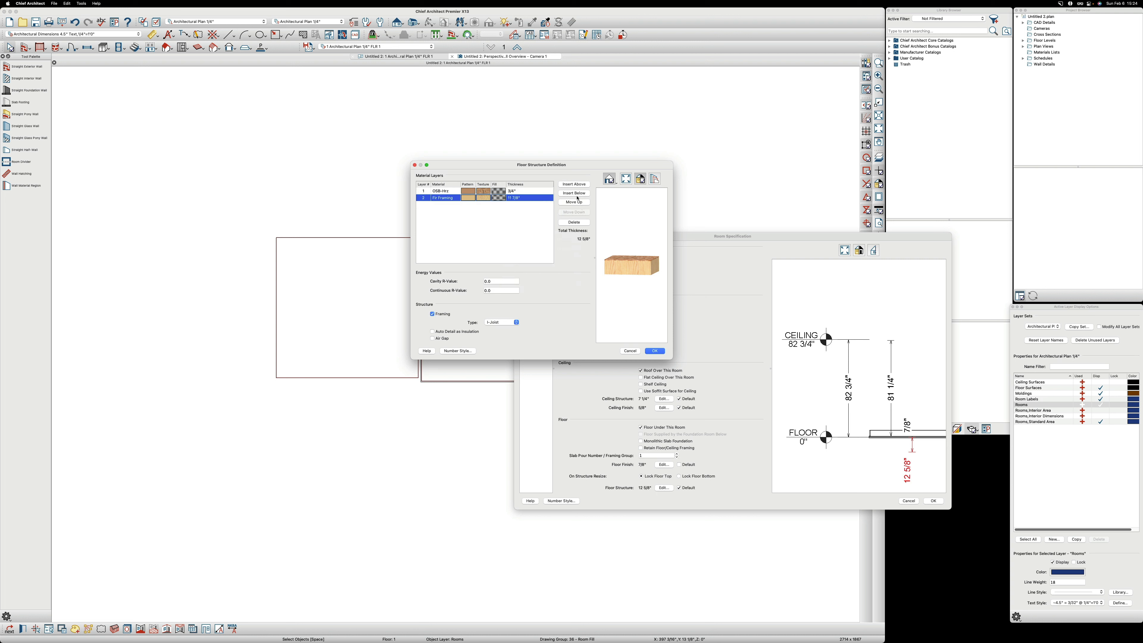
left_click(574, 223)
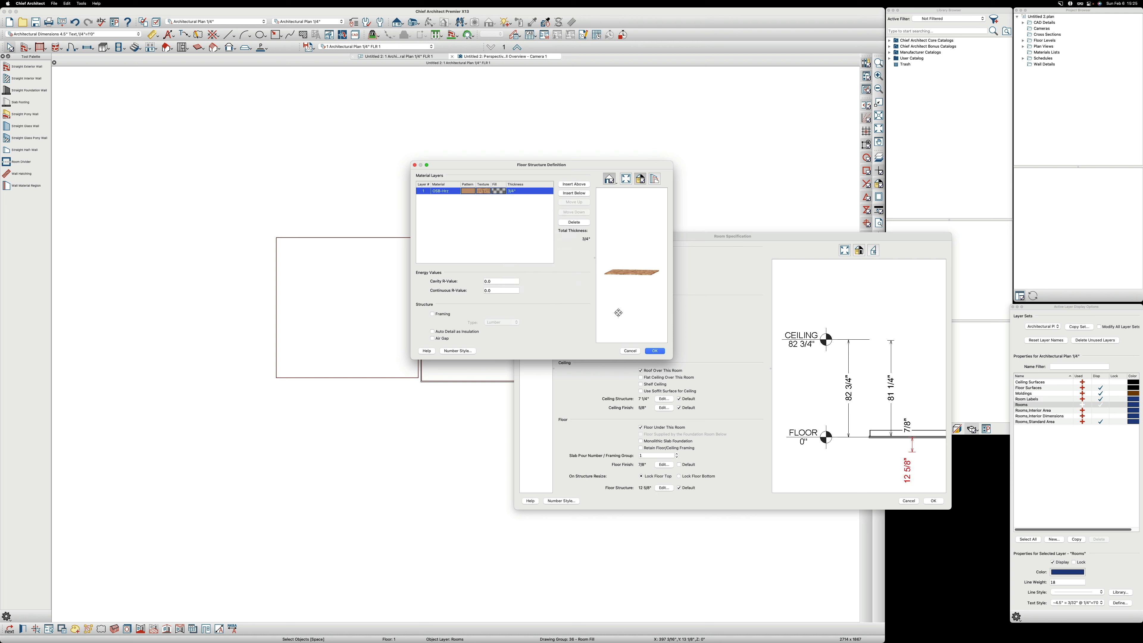
left_click(654, 351)
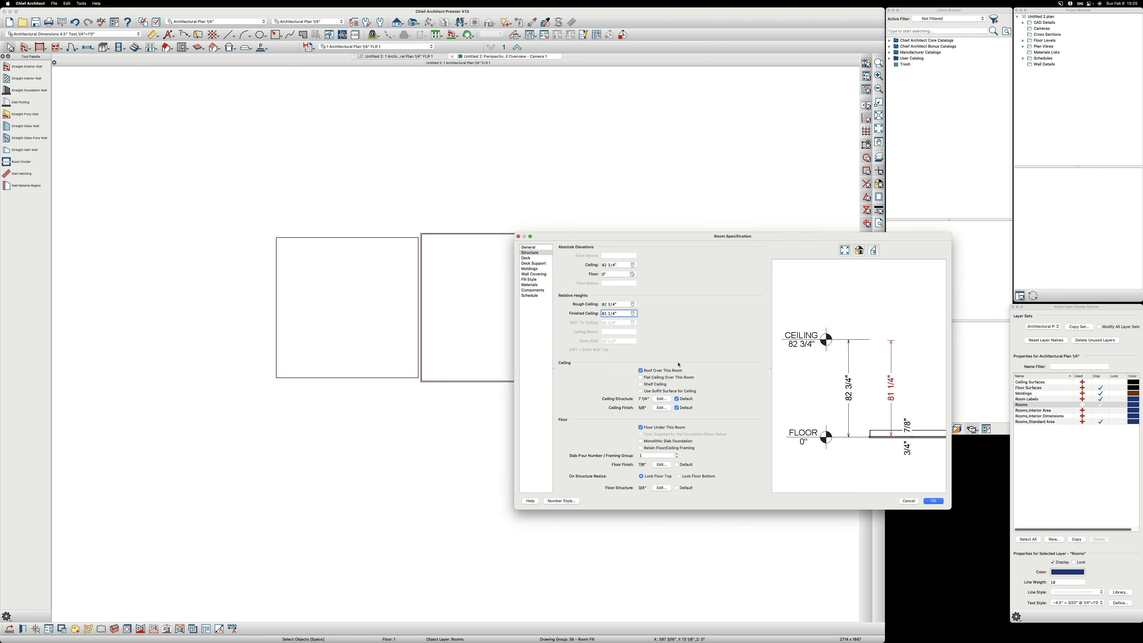
- Delete both material layers from the trailer room's floor finish and apply the room specification
left_click(662, 466)
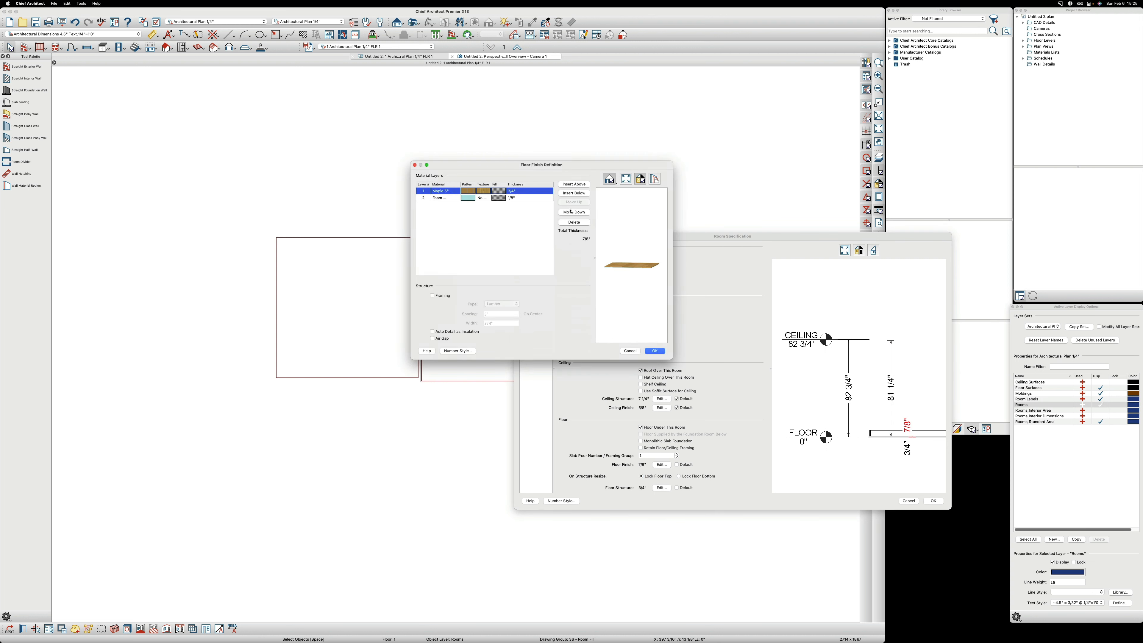
left_click(572, 222)
left_click(572, 222)
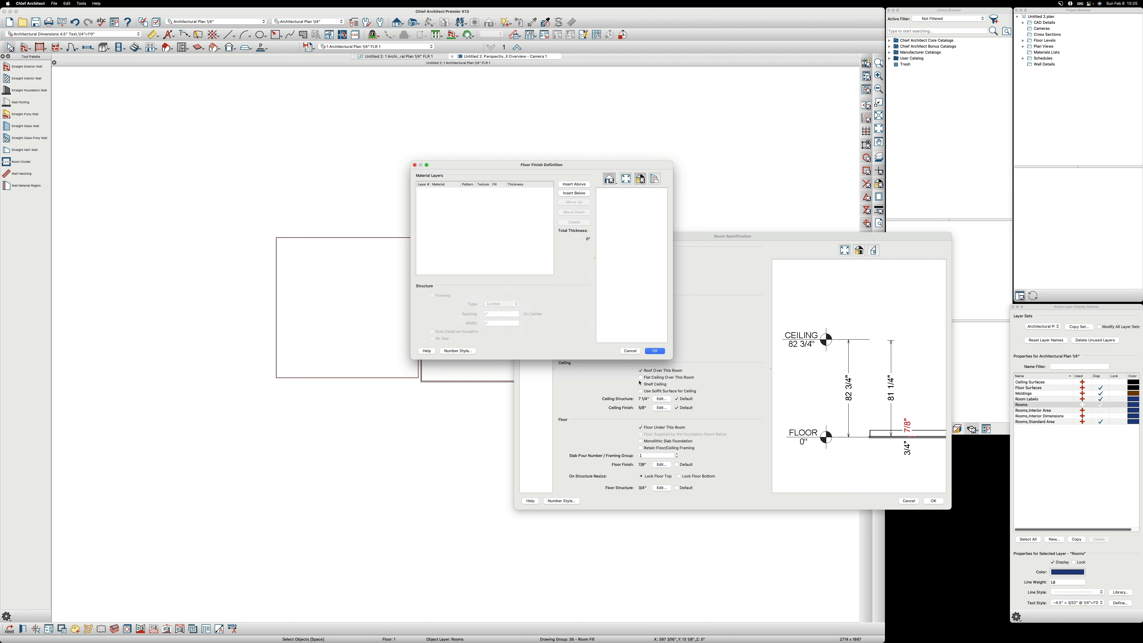
left_click(656, 352)
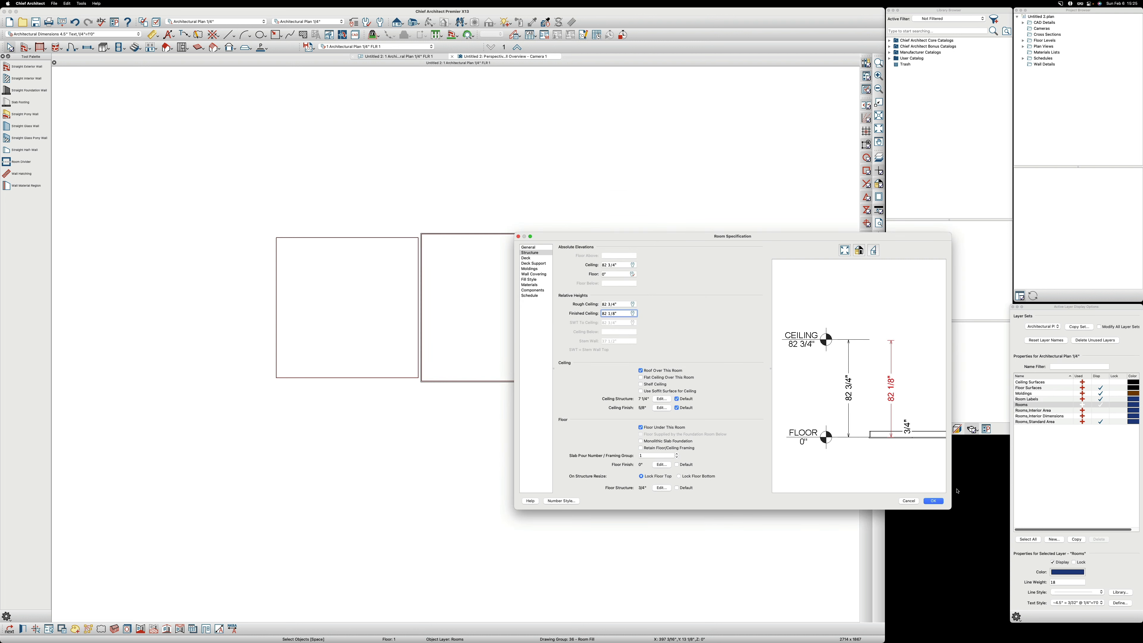
left_click(934, 501)
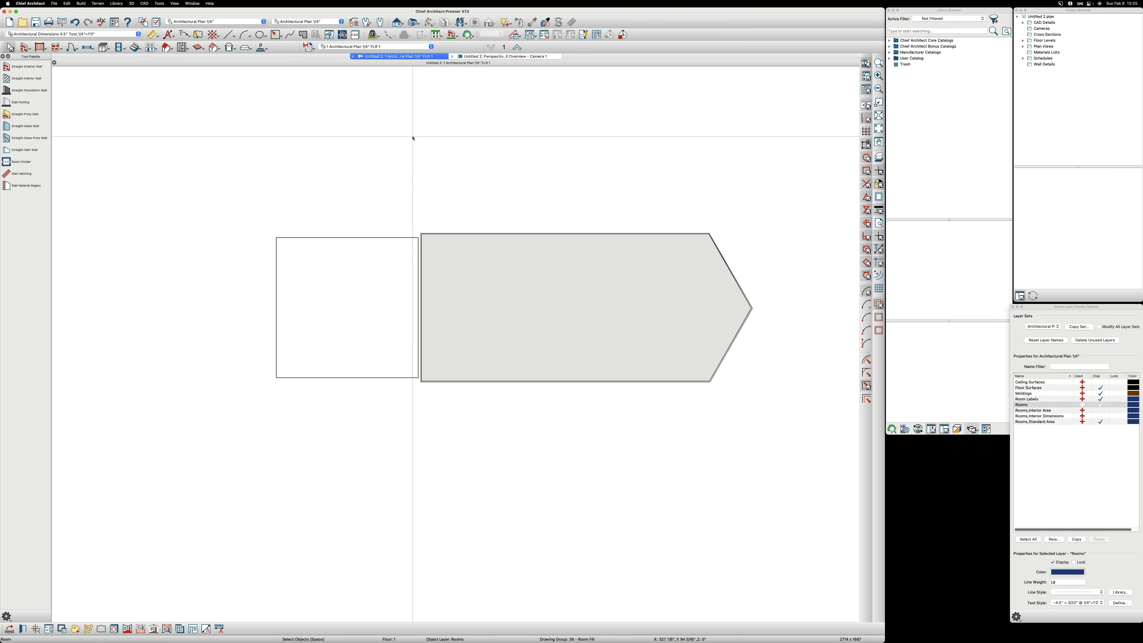
- Render the perspective overview with the Standard technique and view the trailer's interior from above
left_click(498, 57)
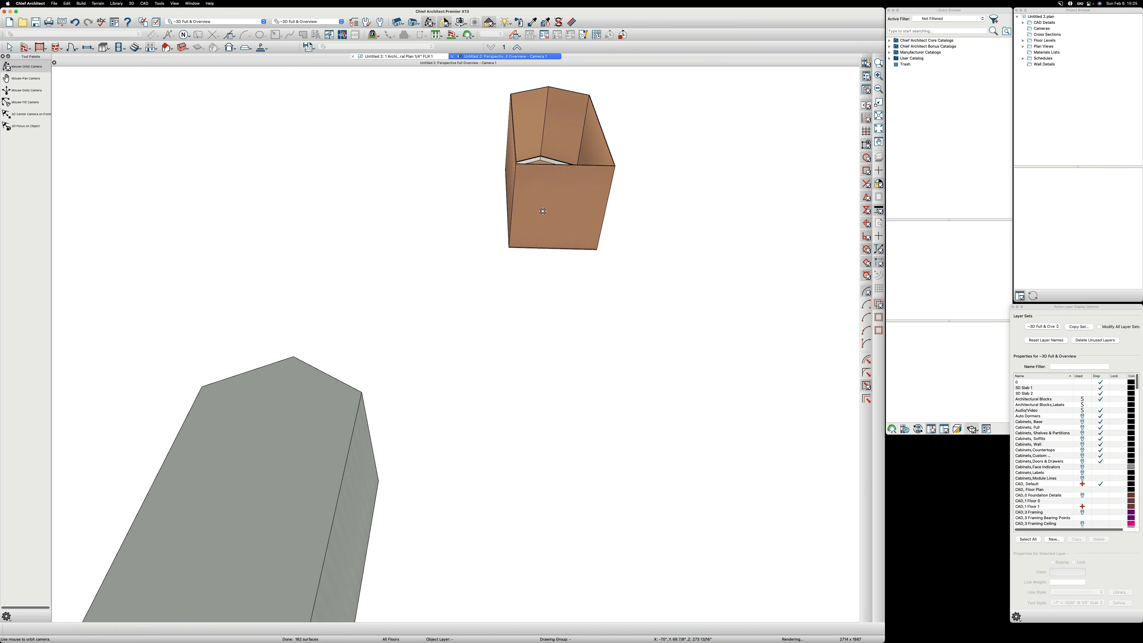
scroll(545, 128, "up", 5)
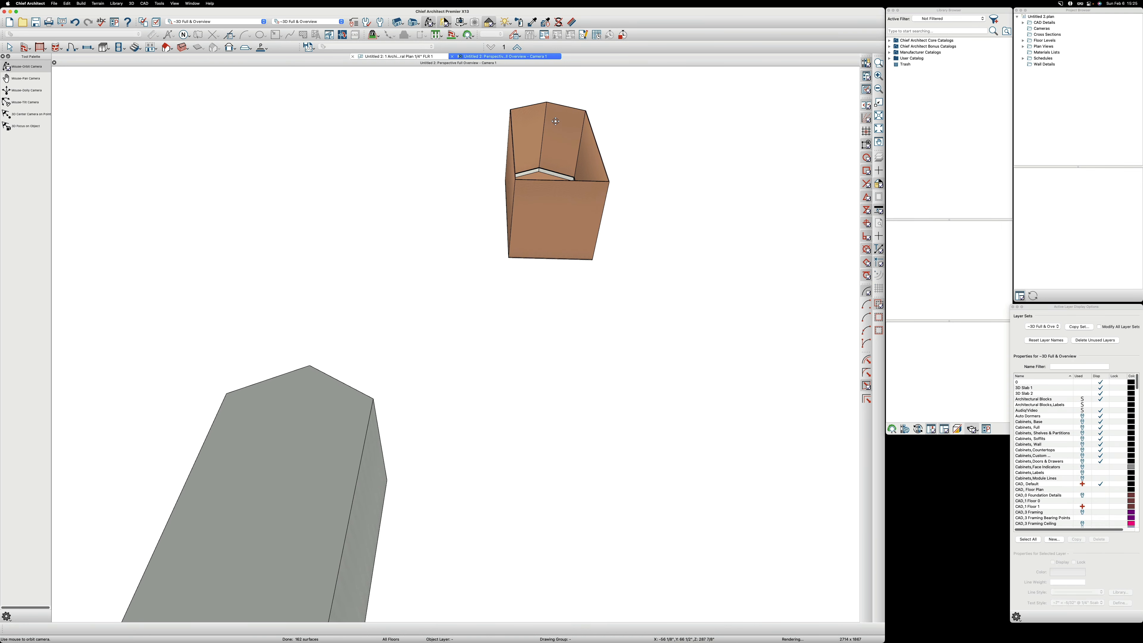
left_click_drag(545, 129, 442, 598)
middle_click_drag(442, 598, 415, 607)
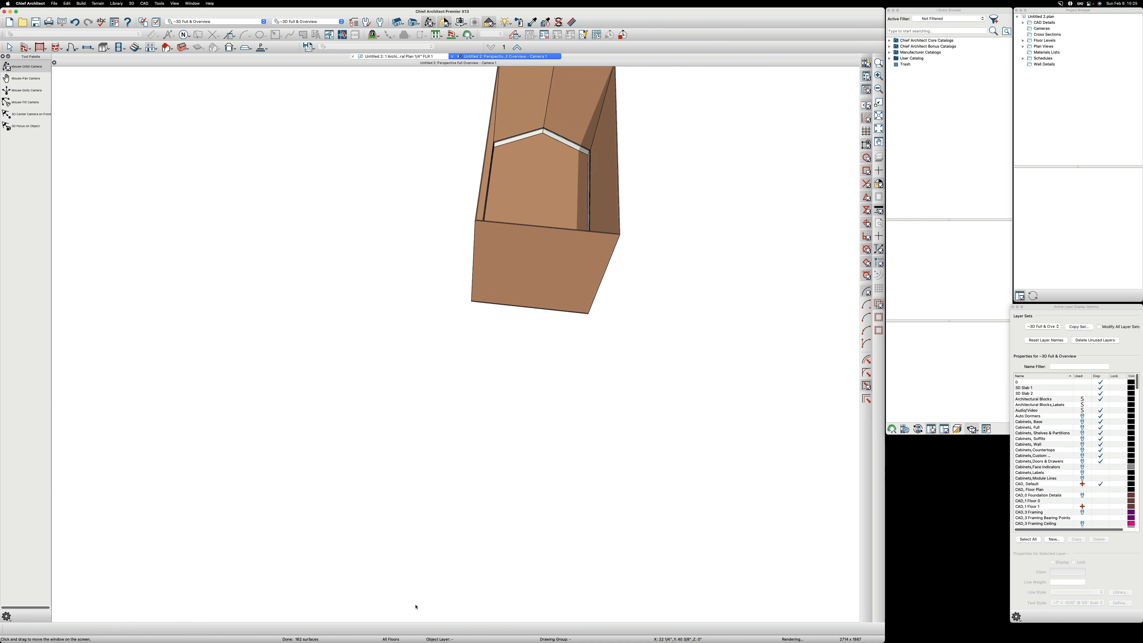
middle_click_drag(497, 345, 477, 551)
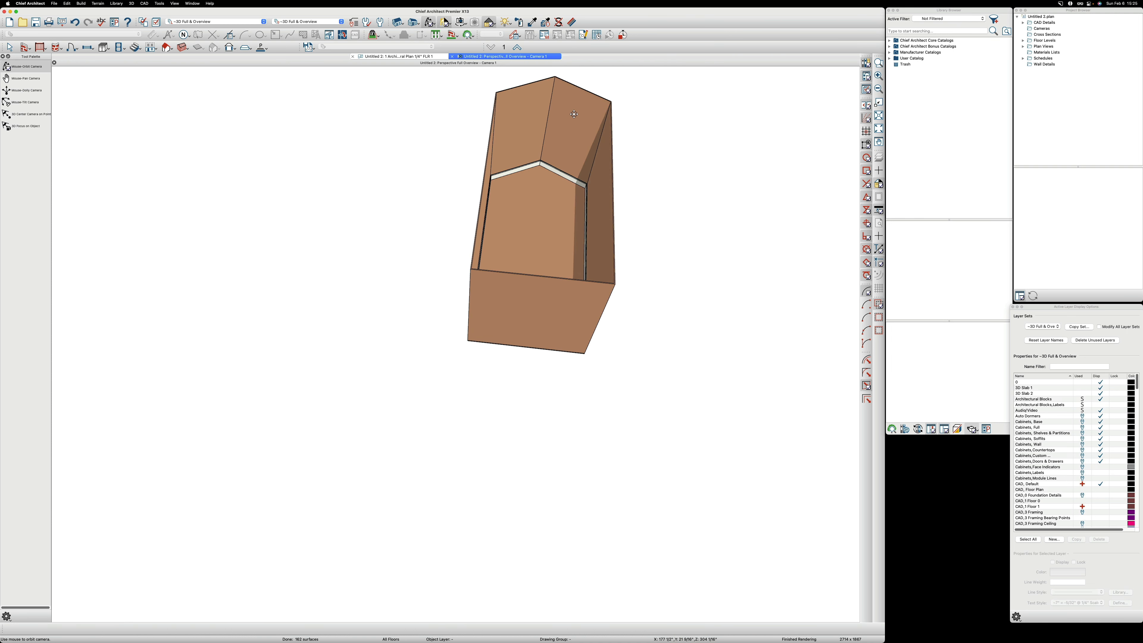
left_click(495, 24)
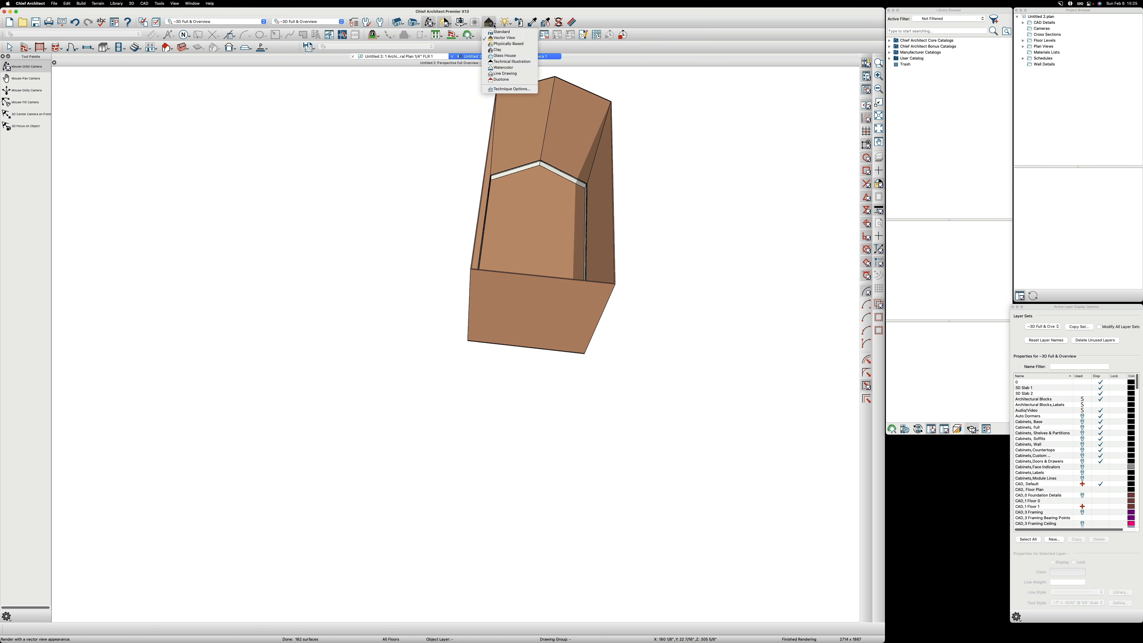
left_click(508, 32)
middle_click_drag(523, 271, 519, 230)
scroll(519, 230, "down", 3)
scroll(519, 230, "up", 5)
- Take the trailer room's moldings off the floor defaults and delete the base molding profile
key("space")
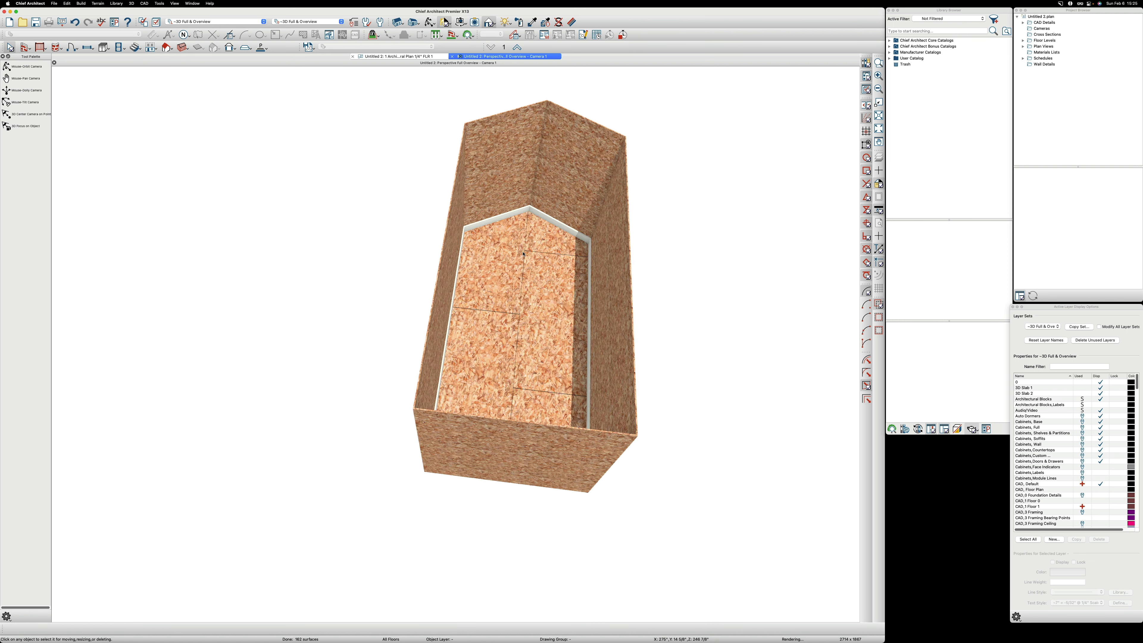
left_click(523, 253)
double_click(523, 254)
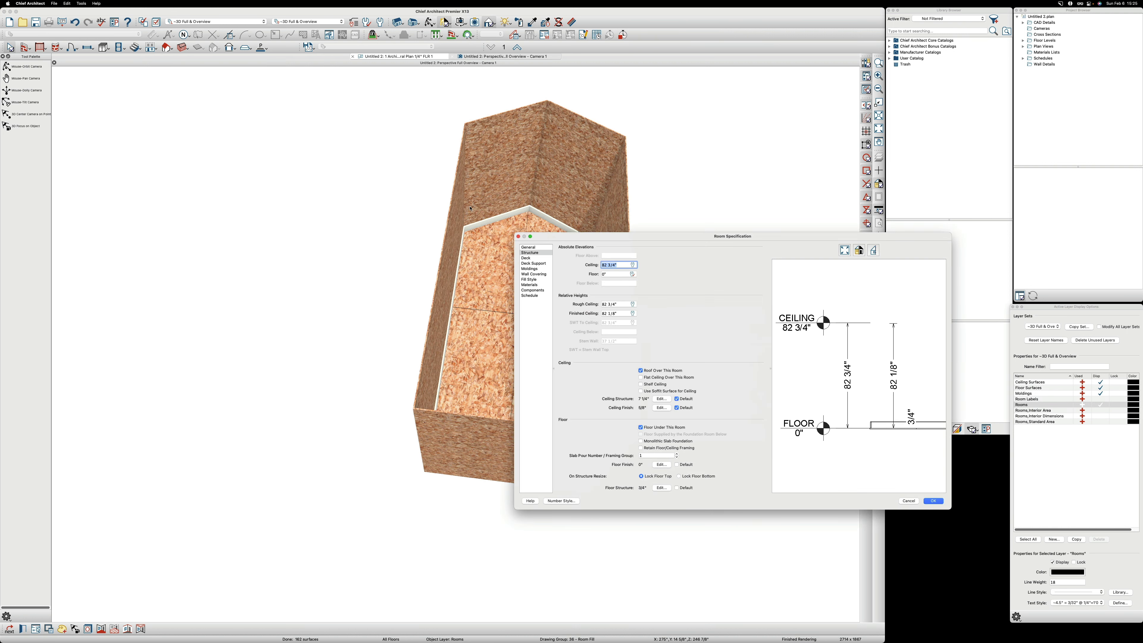
left_click(529, 268)
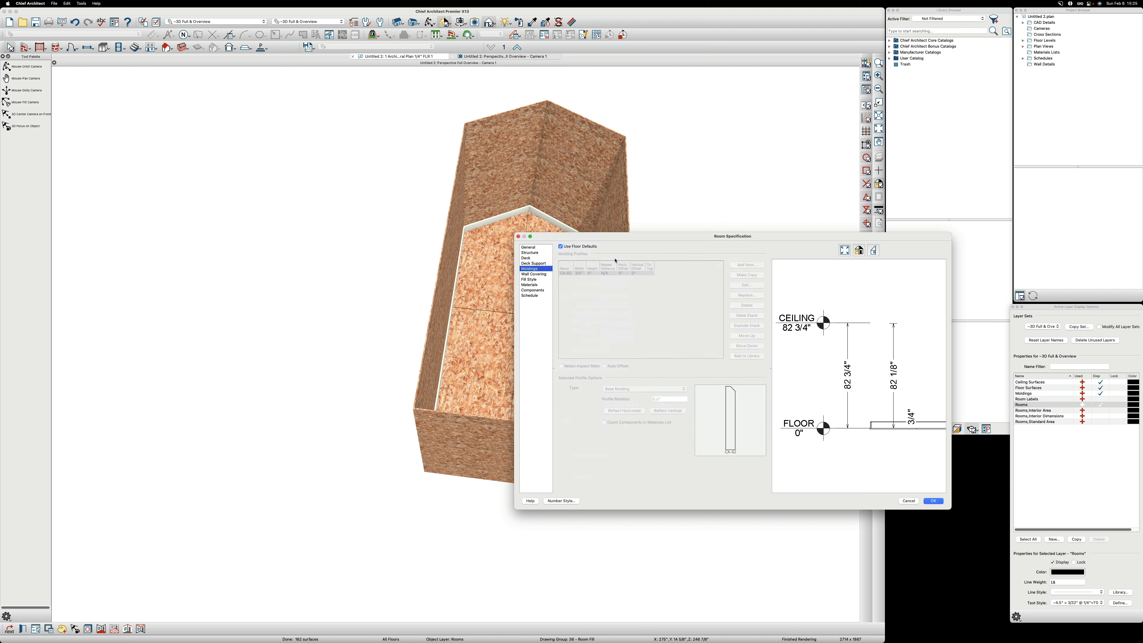
left_click(561, 246)
left_click(747, 305)
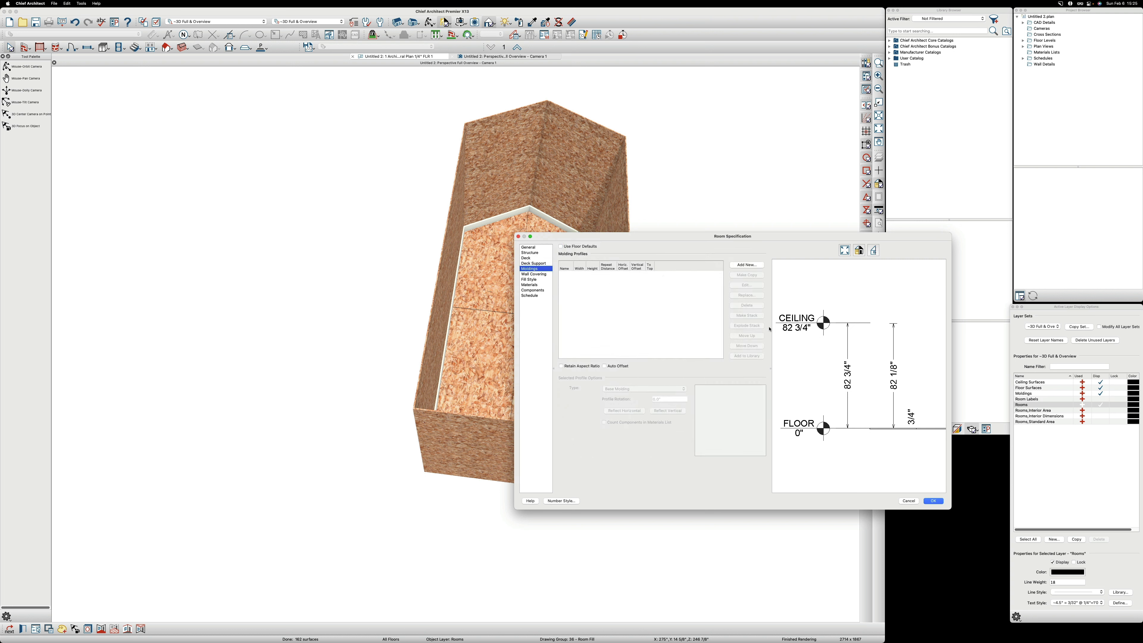
left_click(934, 501)
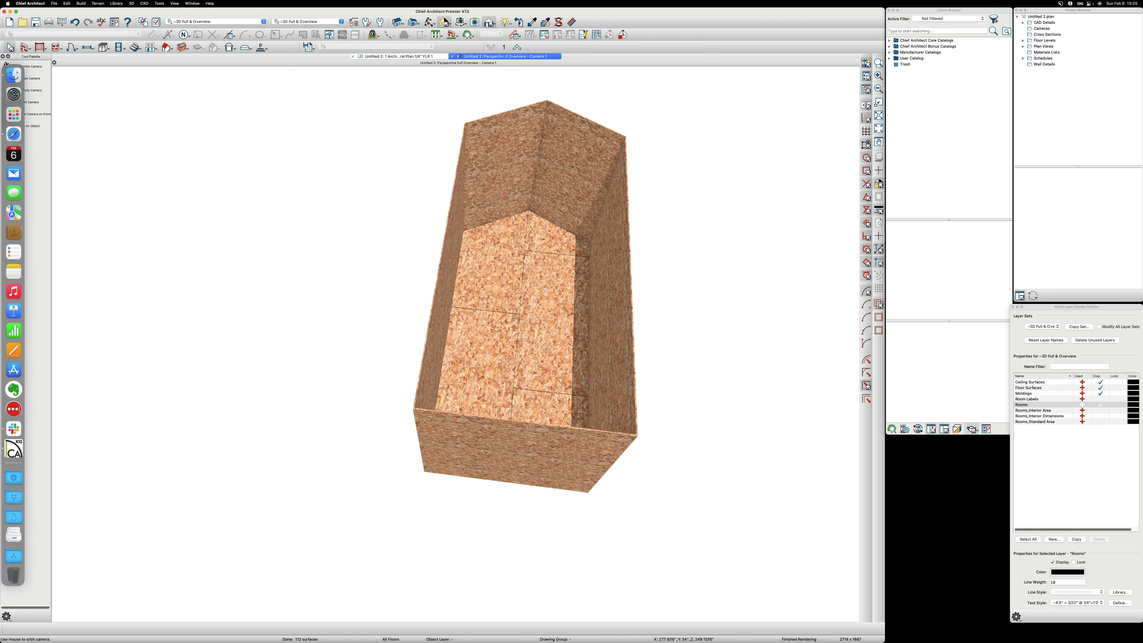
- Move Camera 1 in the floor plan into the gap between the separate outline and the walled trailer
left_click(36, 70)
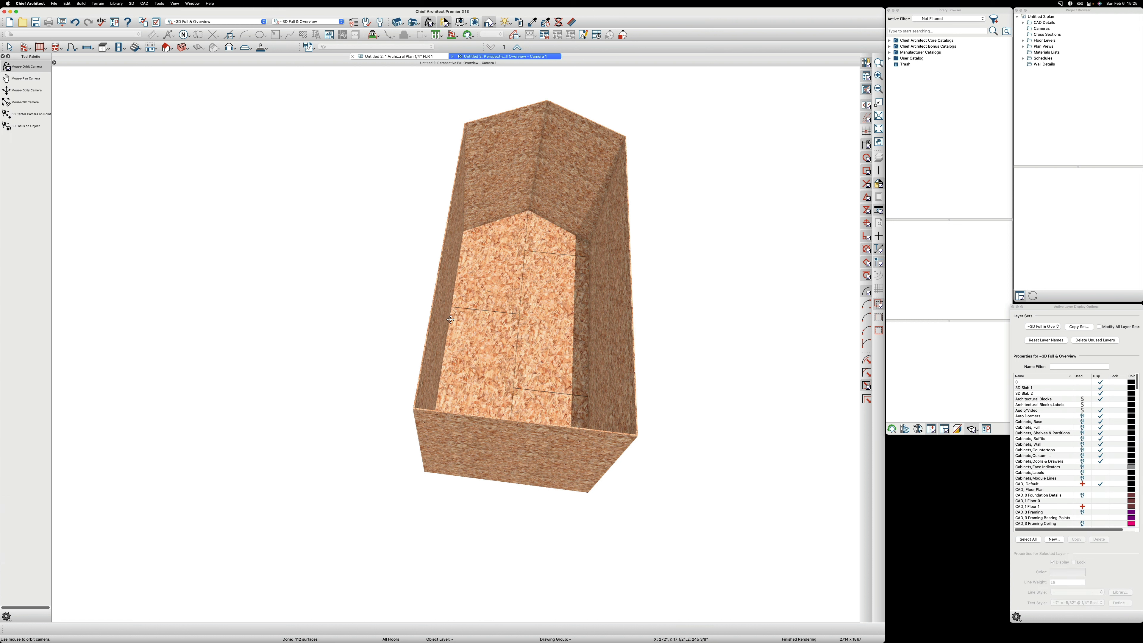
left_click_drag(450, 320, 541, 322)
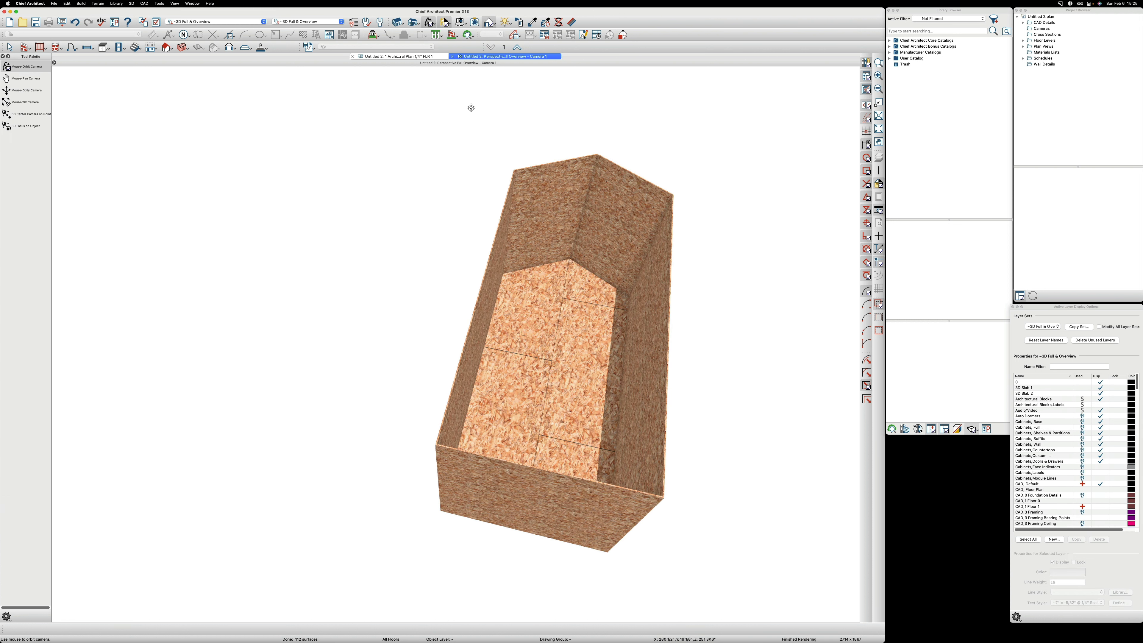
left_click(413, 57)
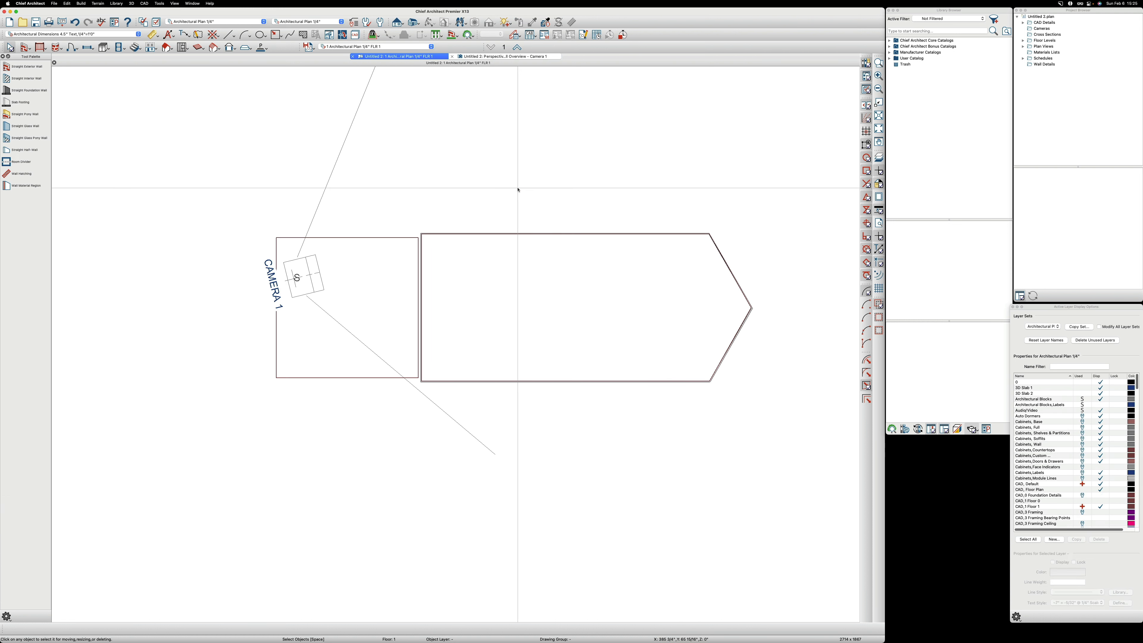
scroll(464, 258, "down", 2)
scroll(361, 279, "down", 2)
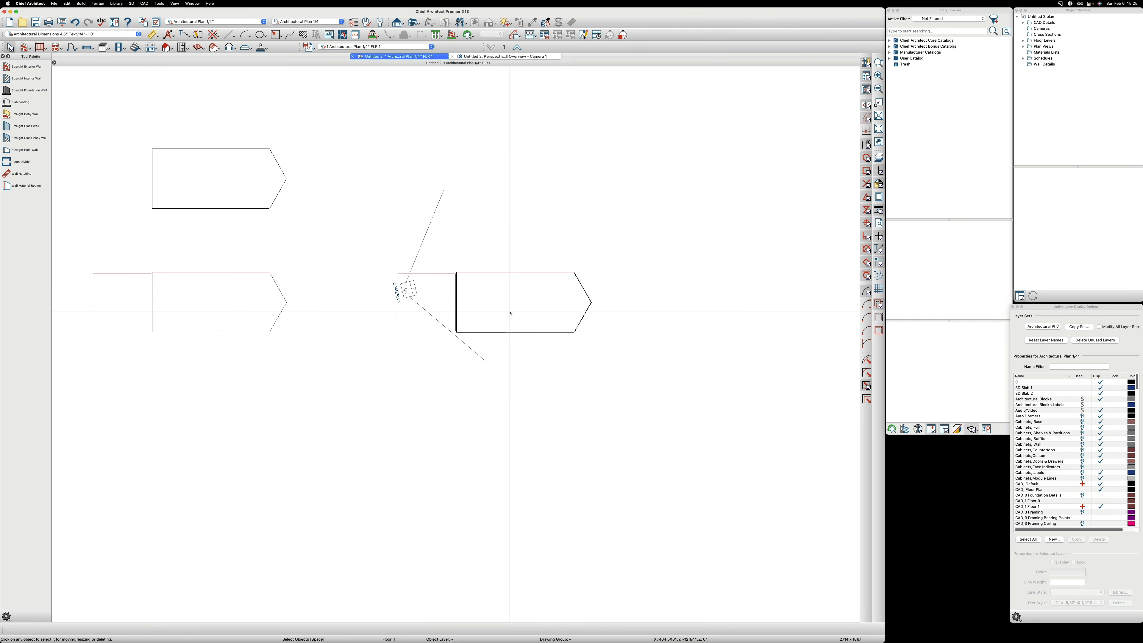
left_click(410, 292)
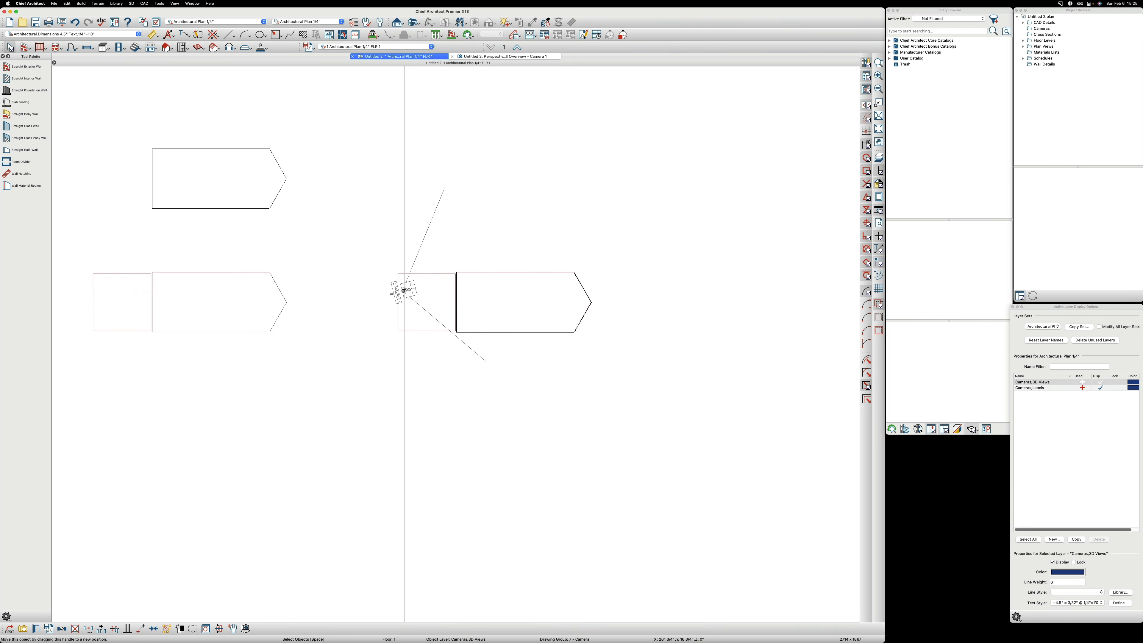
left_click_drag(405, 290, 340, 308)
- Aim Camera 1 at the walled trailer by placing its focal point near the middle of the room
scroll(340, 308, "up", 8)
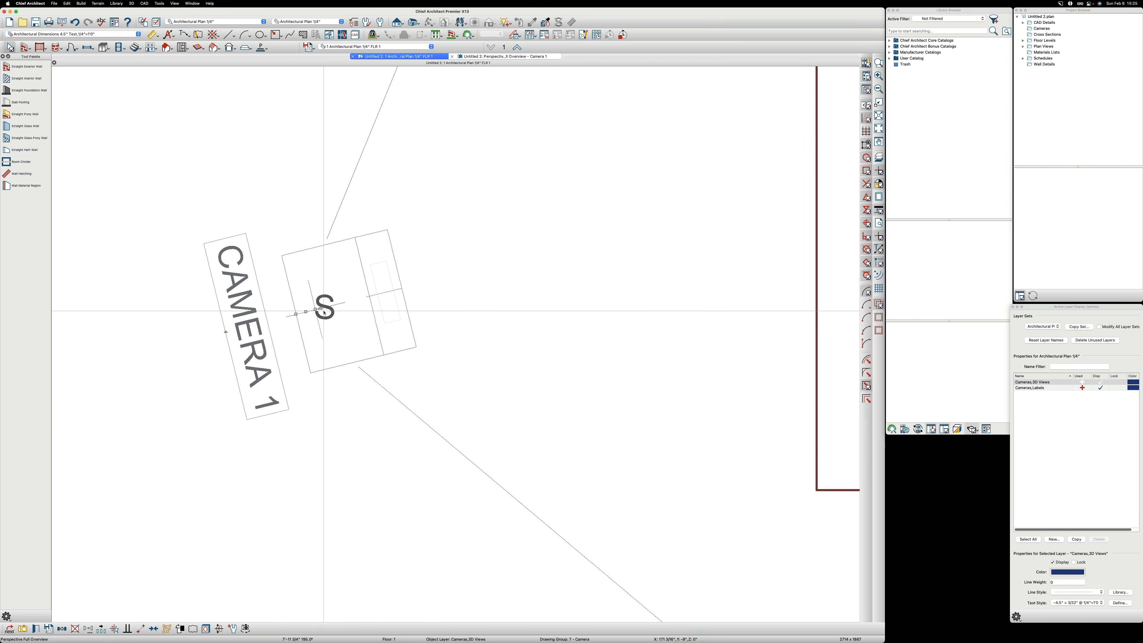
left_click_drag(309, 309, 647, 254)
scroll(354, 399, "down", 10)
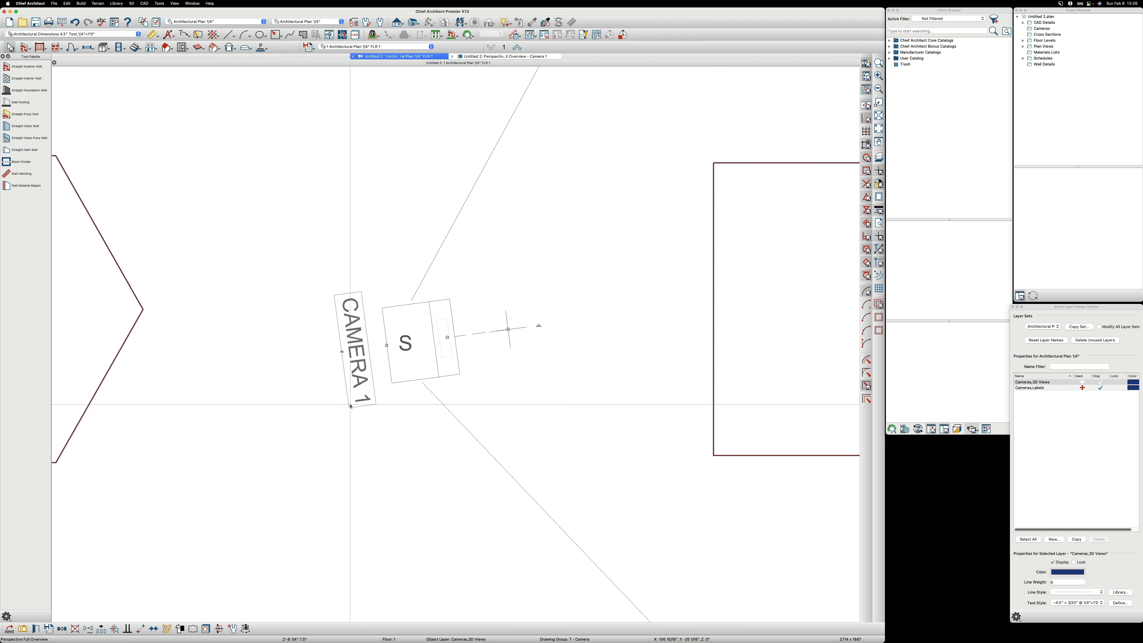
scroll(354, 400, "down", 3)
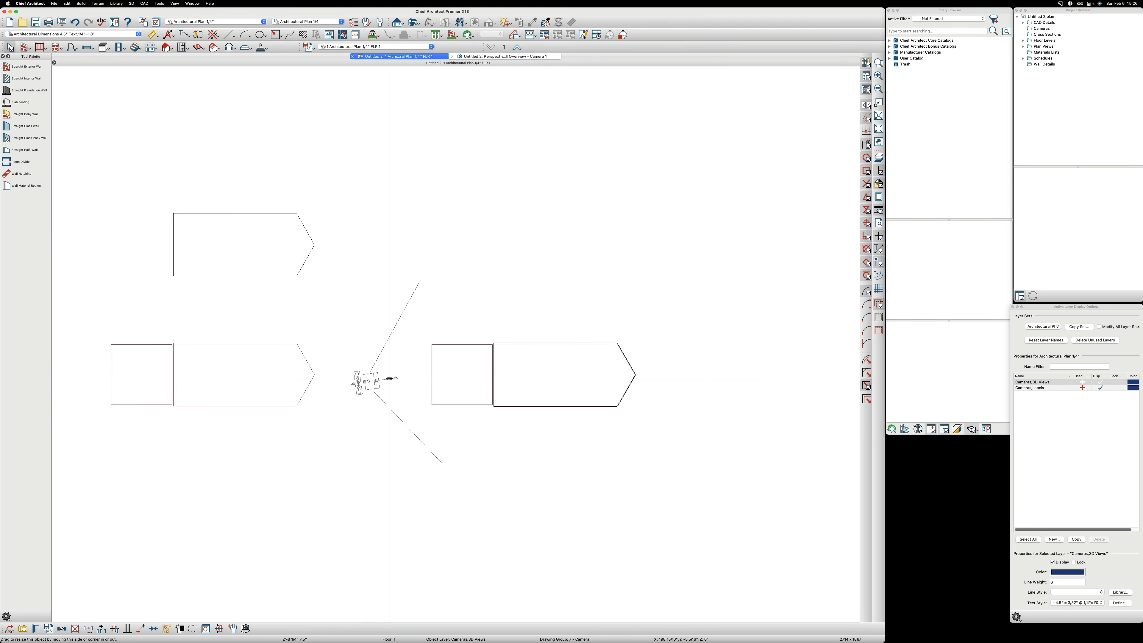
left_click_drag(389, 378, 553, 371)
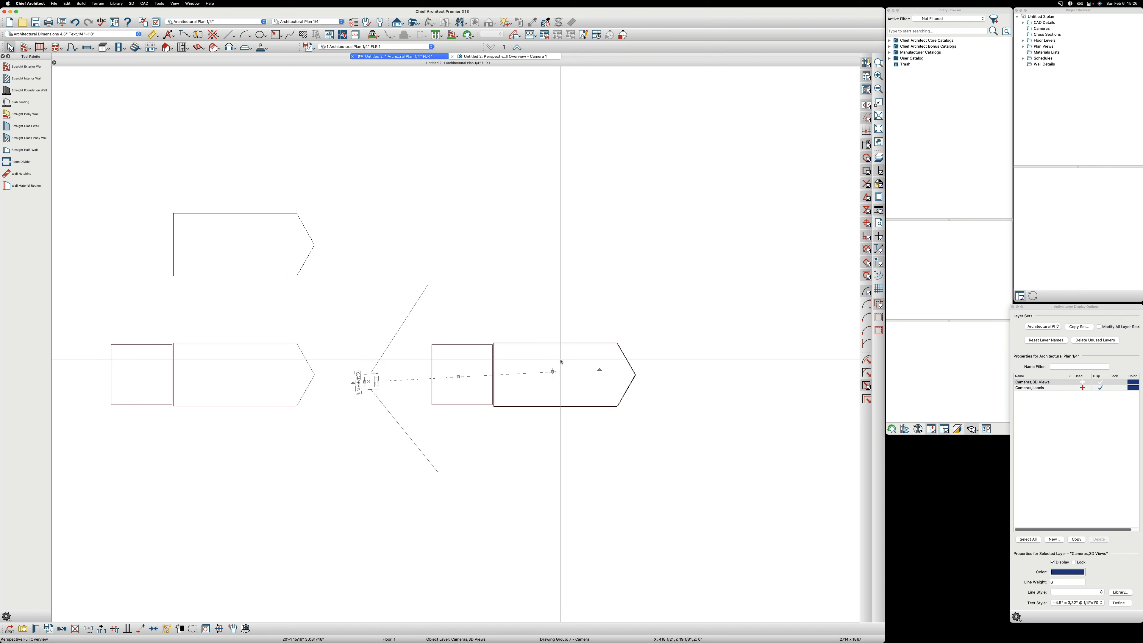
- Place a Doorway at the middle of the trailer's flat rear wall in the perspective overview
left_click(512, 58)
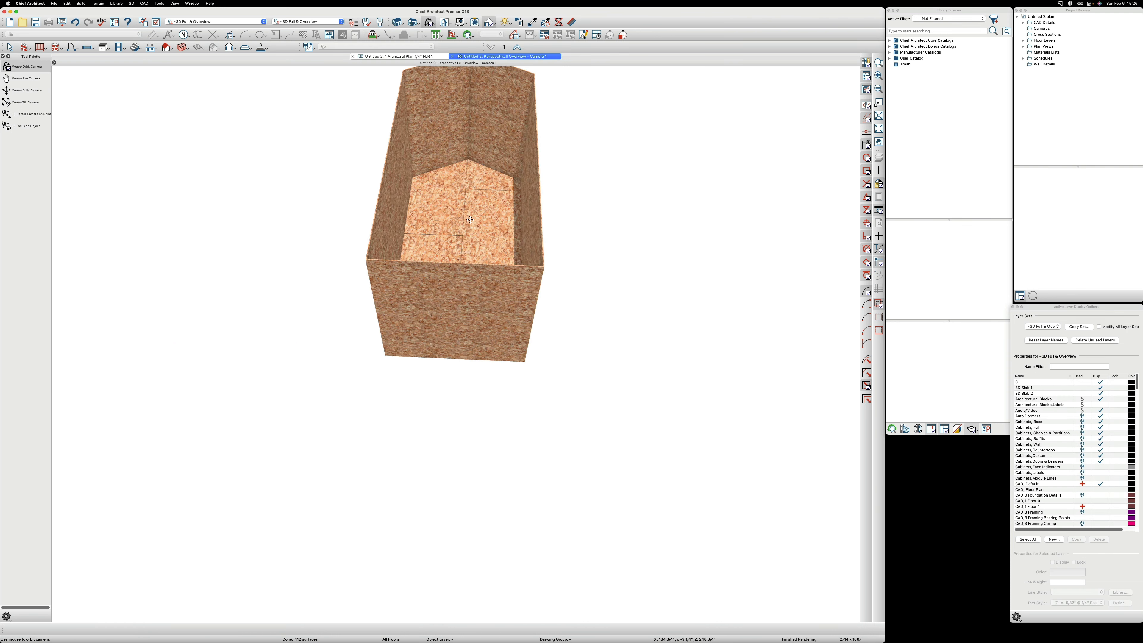
scroll(450, 306, "up", 5)
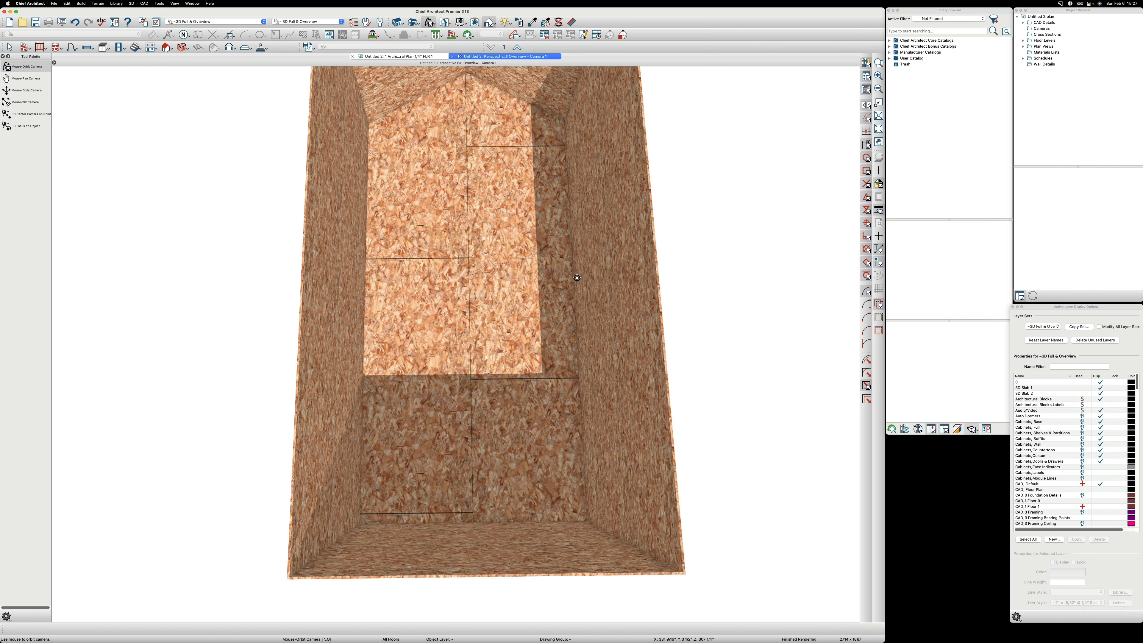
left_click_drag(558, 275, 536, 239)
mouse_move(512, 160)
middle_mouse_down()
mouse_move(513, 266)
mouse_move(479, 111)
middle_mouse_up()
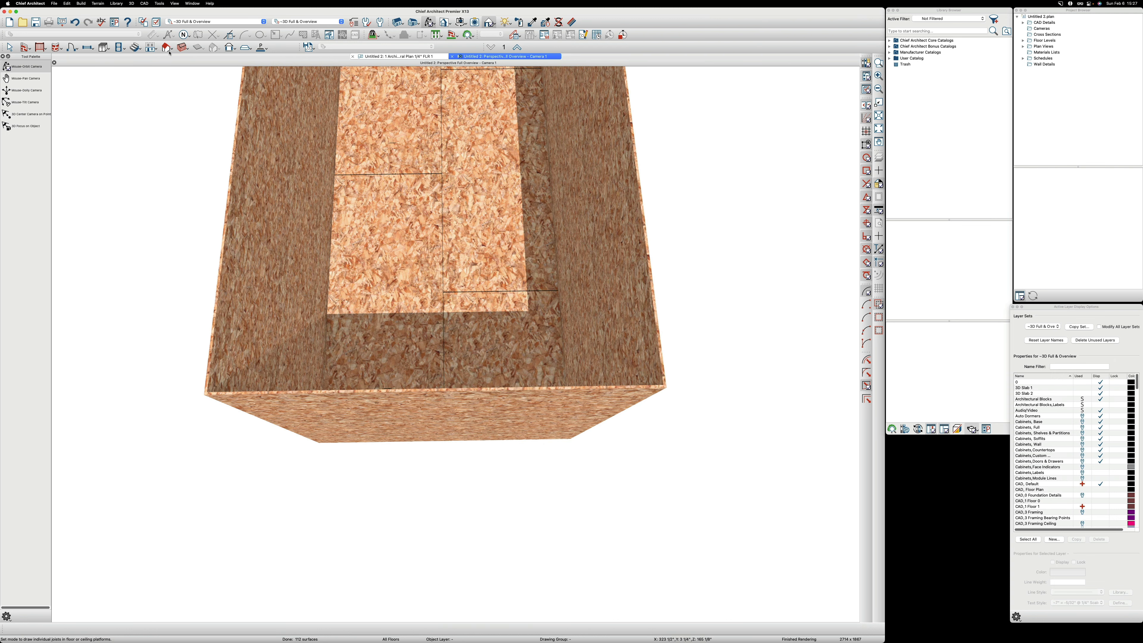
left_click(67, 50)
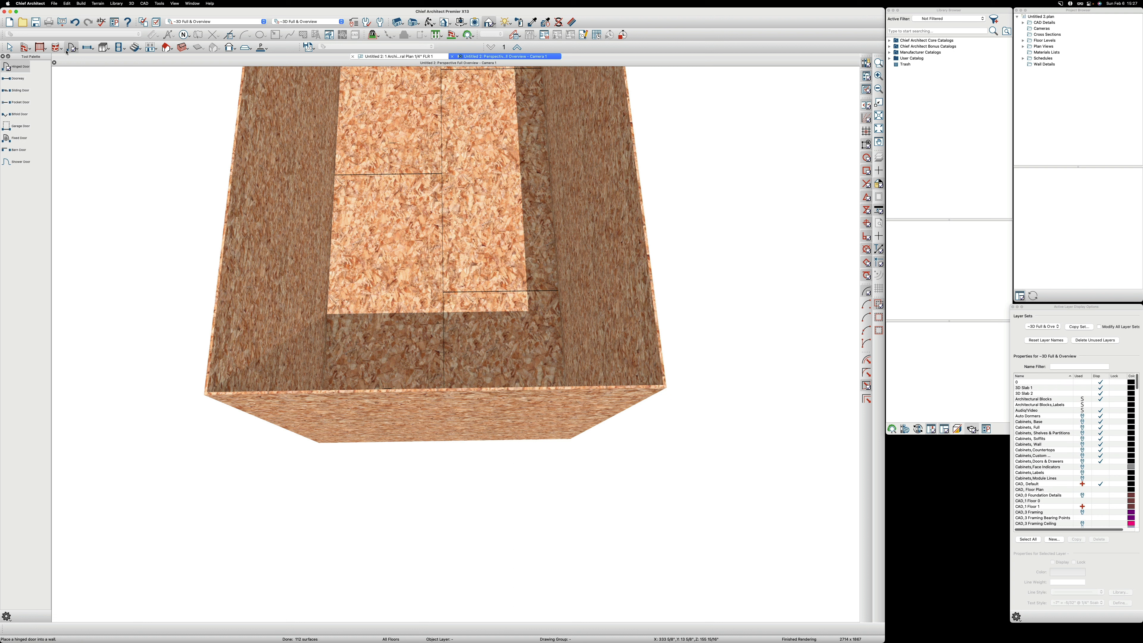
left_click(18, 79)
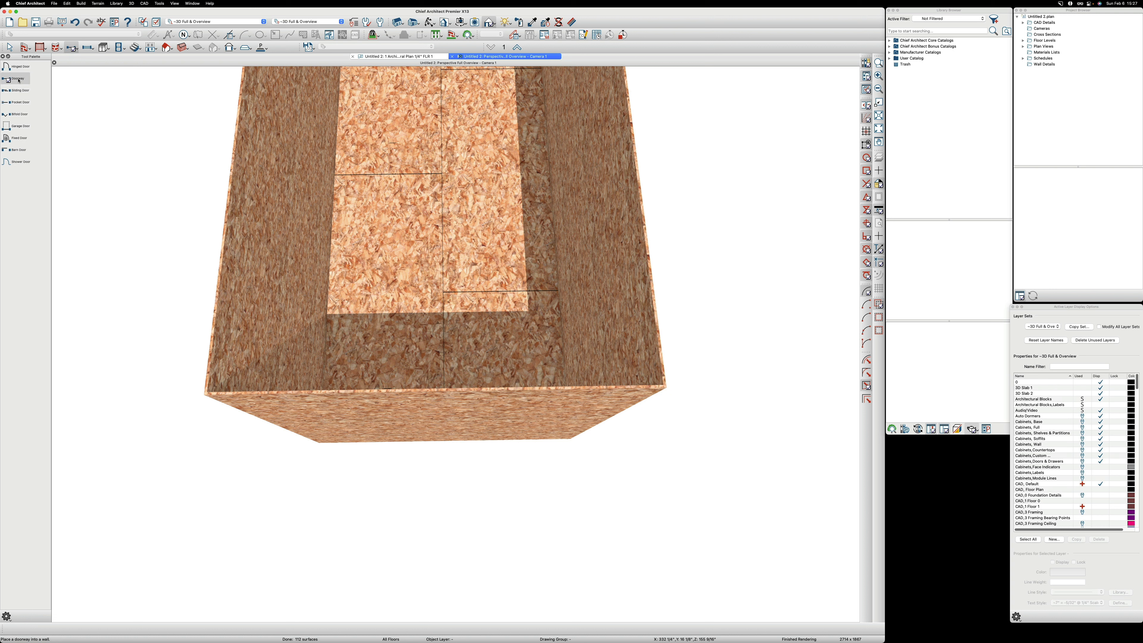
left_click(452, 414)
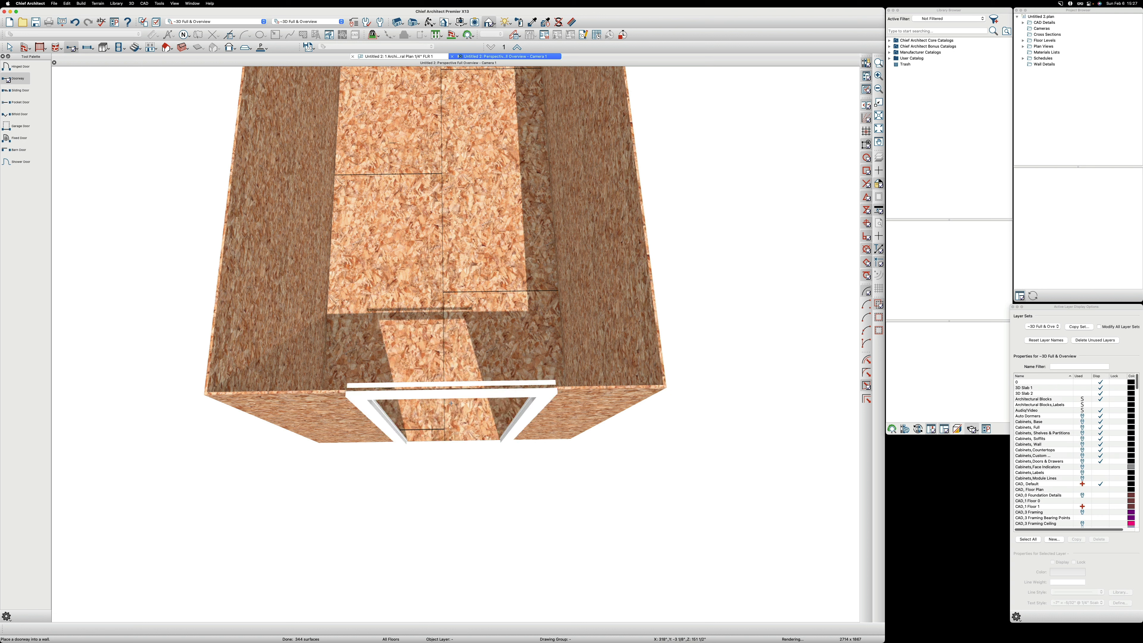
key("space")
double_click(449, 418)
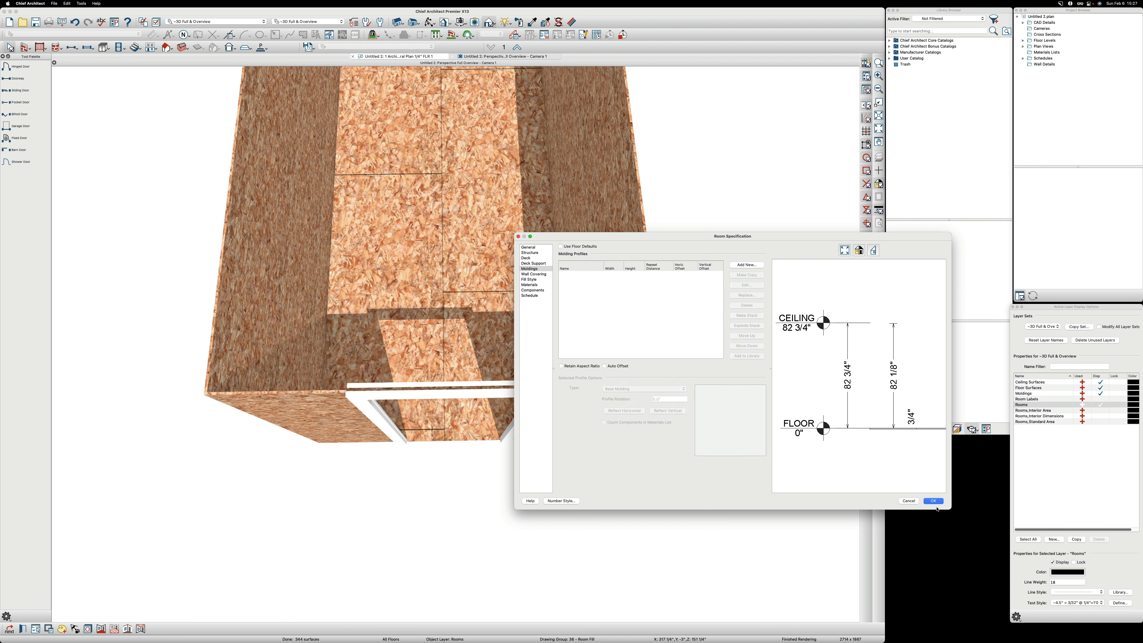
left_click(913, 501)
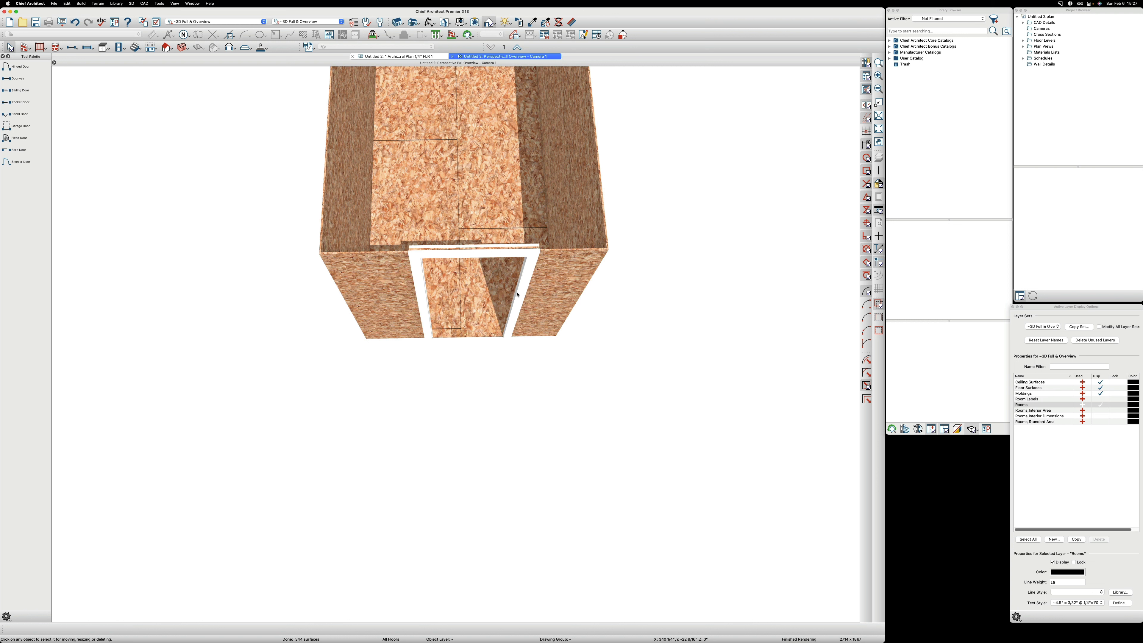
- Set the rear doorway's width to 75 1/2" and its height to 78 1/4"
double_click(518, 294)
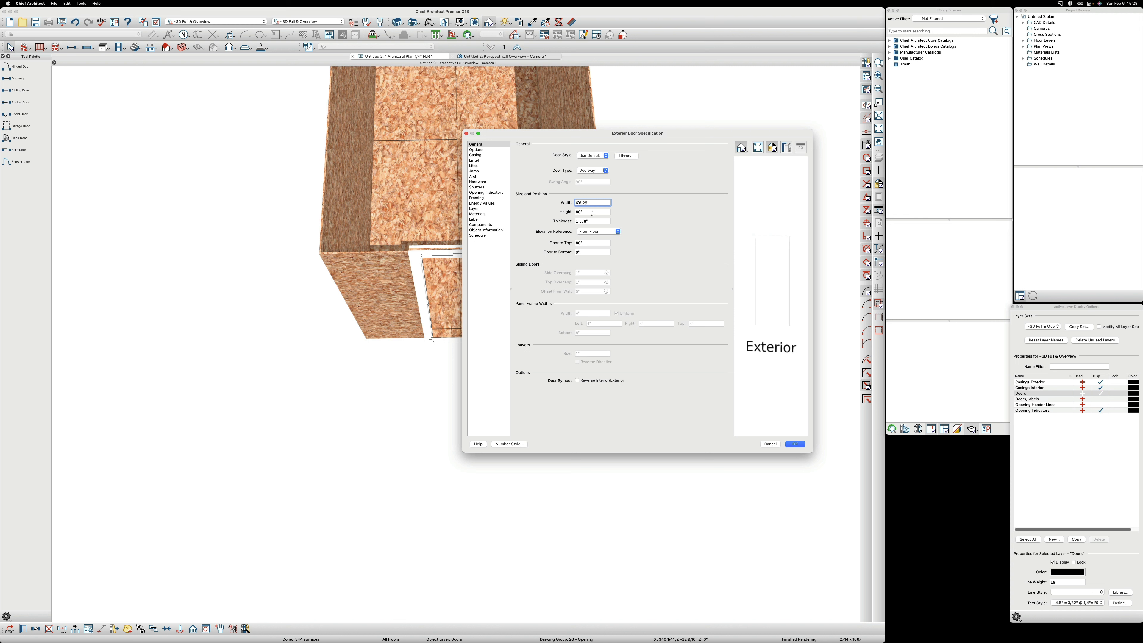
key("Tab")
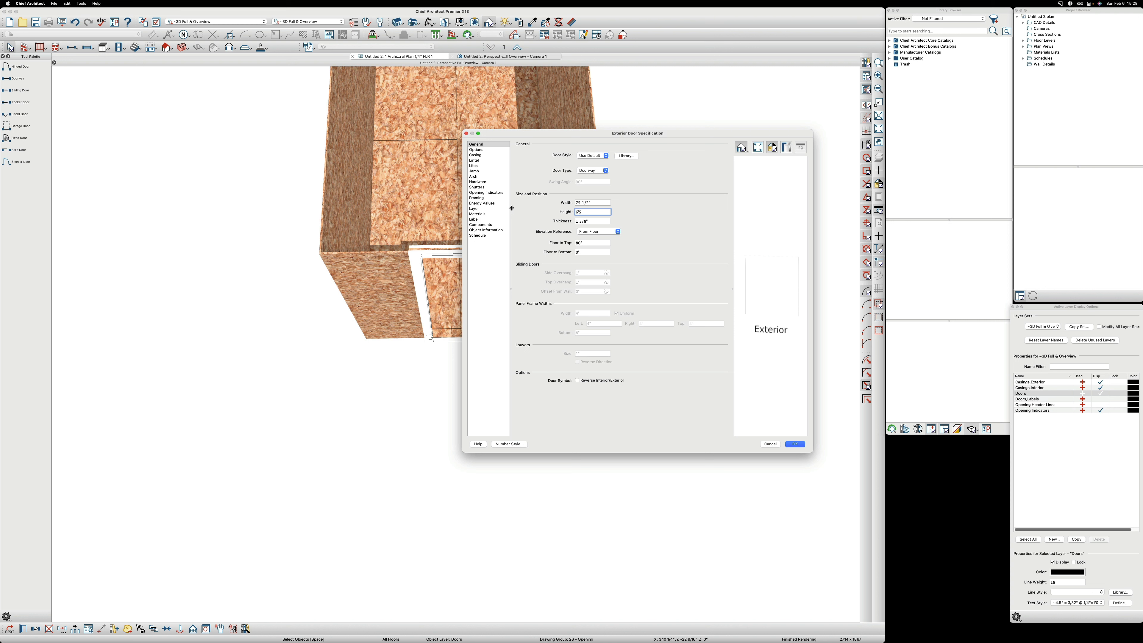
key("shift+Tab")
type("6'5.25")
key("Tab")
left_click(595, 202)
left_click_drag(595, 203, 558, 205)
type("6")
key("Return")
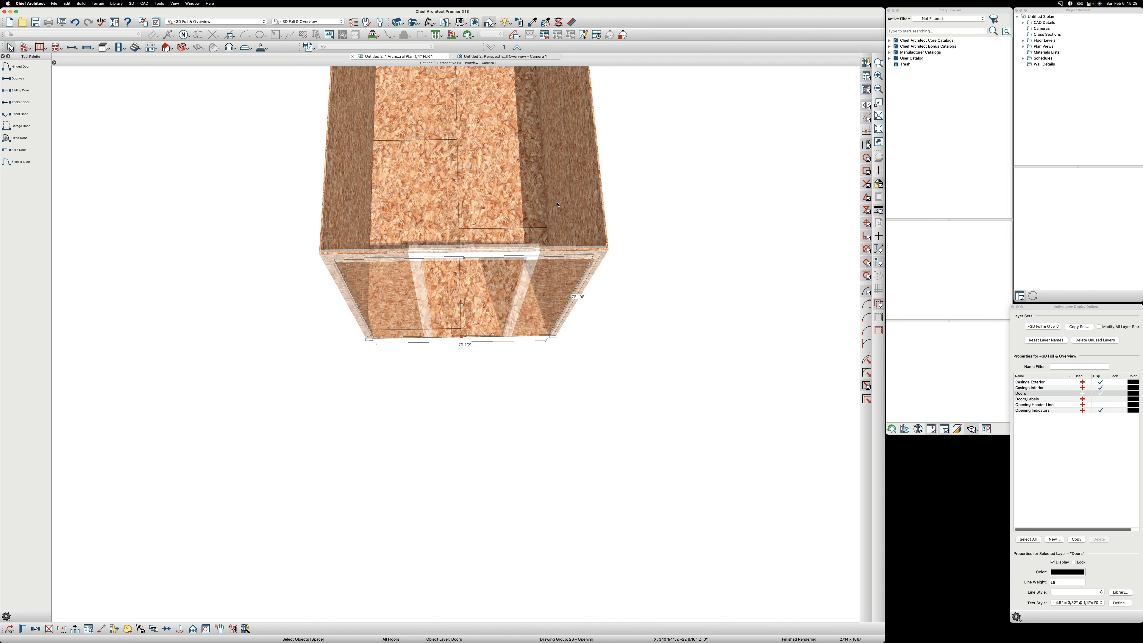
- Turn off both the interior and the exterior casing of the trailer's rear doorway
double_click(563, 258)
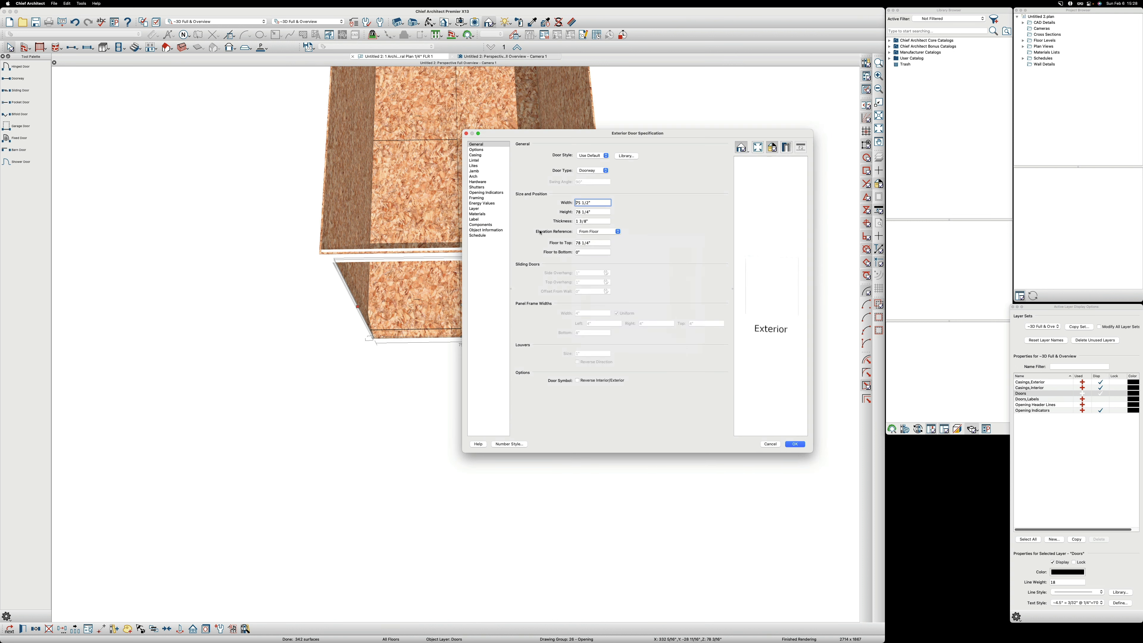
left_click(475, 156)
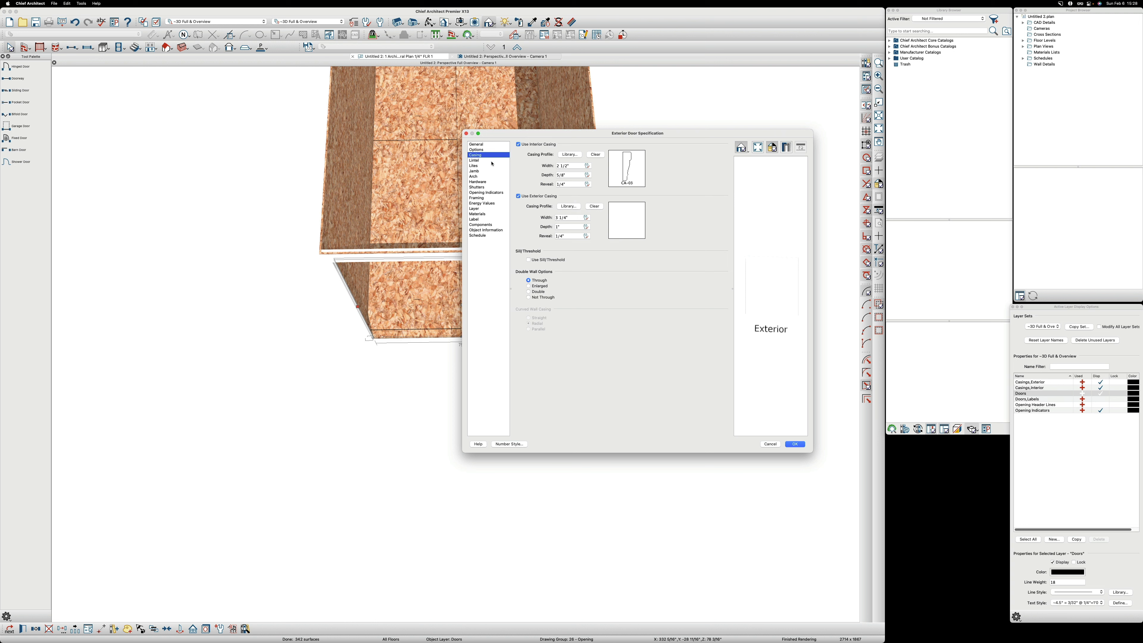
left_click(519, 145)
left_click(518, 197)
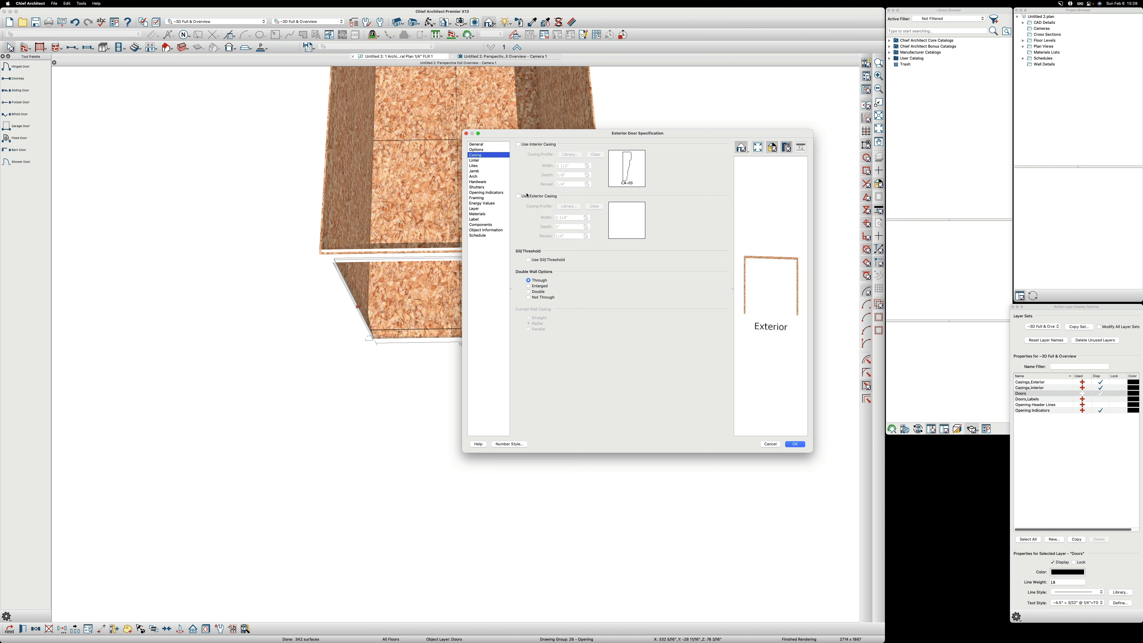
- Turn off the rear doorway's interior lintel and its jamb, and apply the door specification
left_click(478, 161)
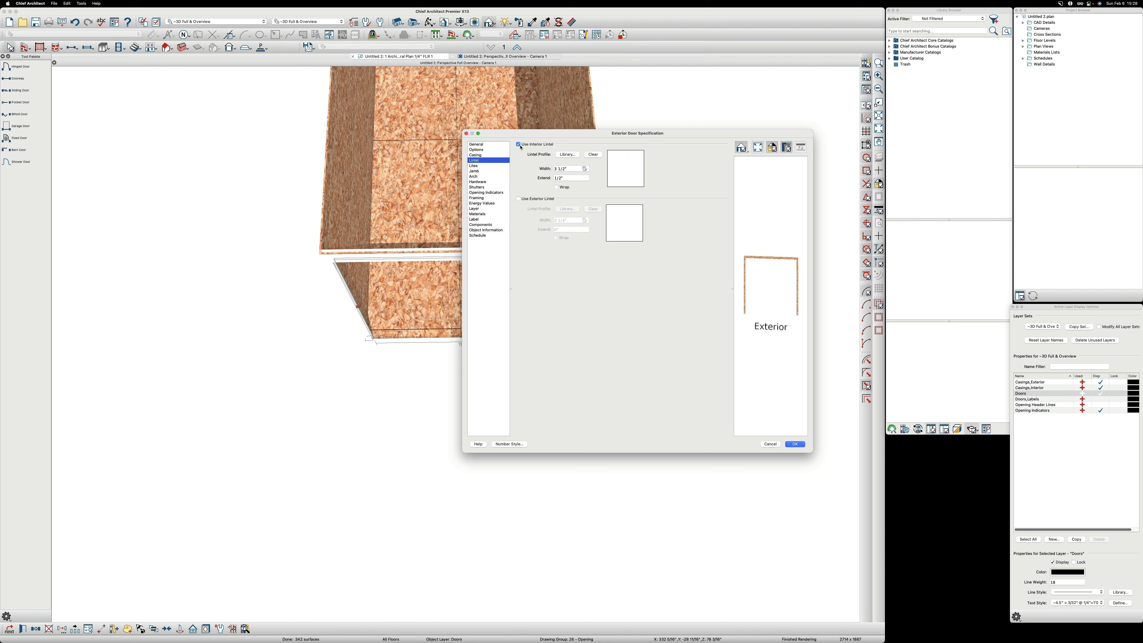
left_click(518, 145)
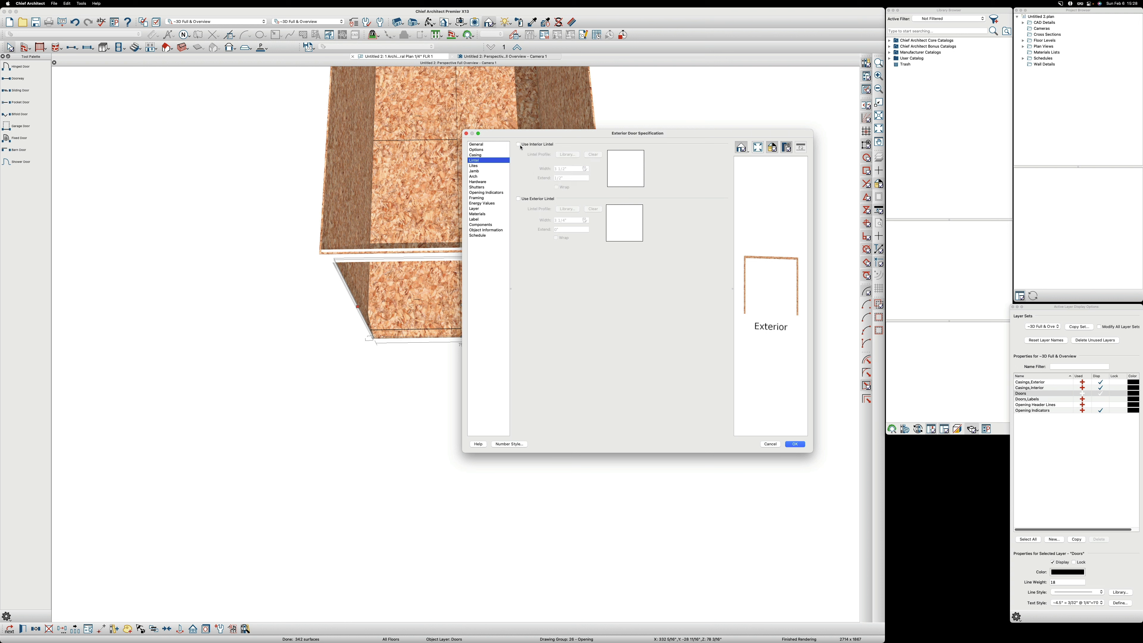
left_click(473, 166)
left_click(474, 171)
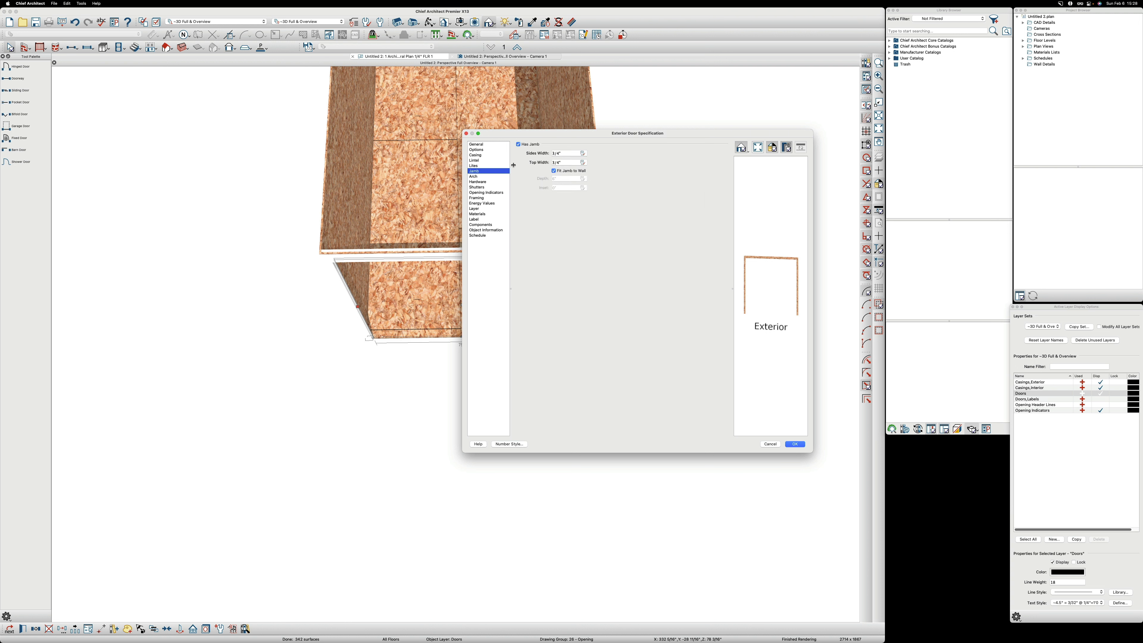
left_click(519, 145)
left_click(479, 177)
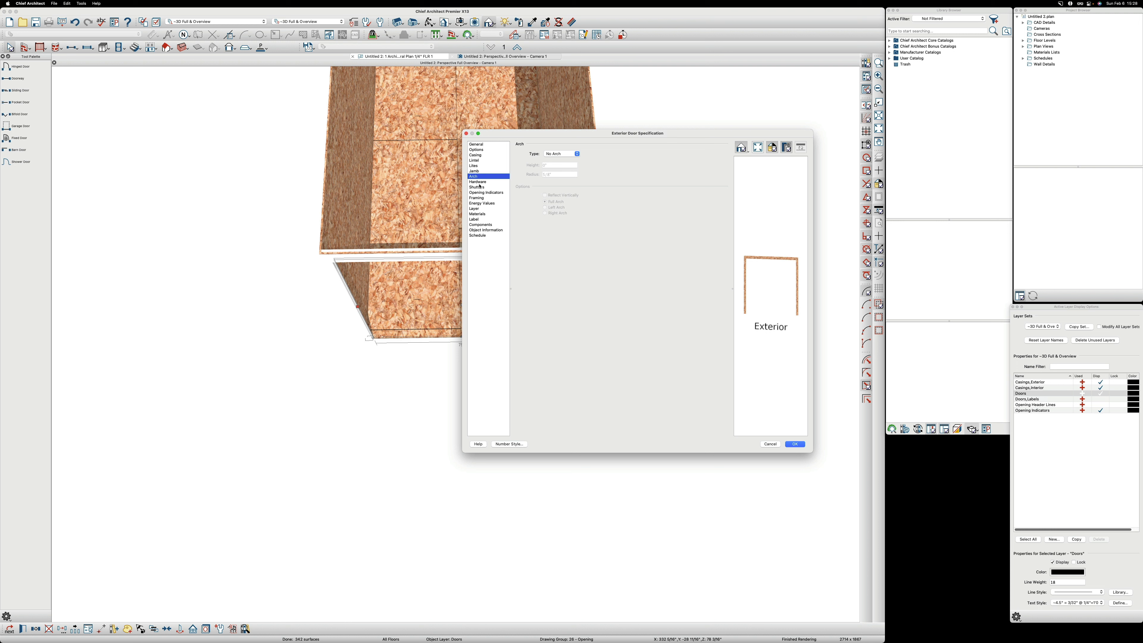
left_click(480, 188)
left_click(480, 182)
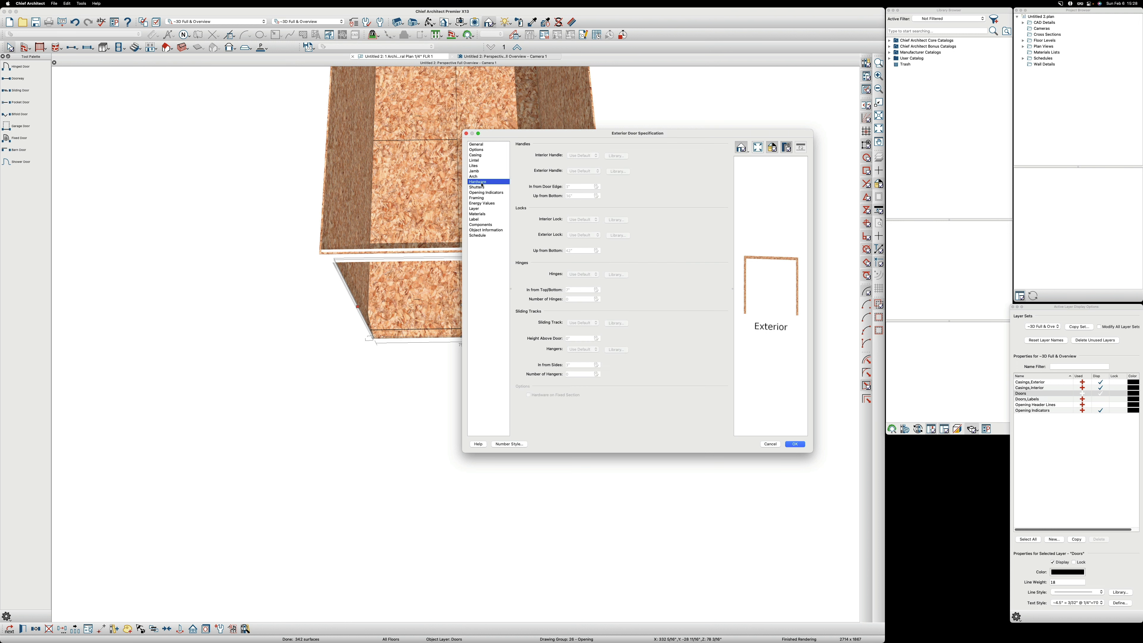
left_click(485, 194)
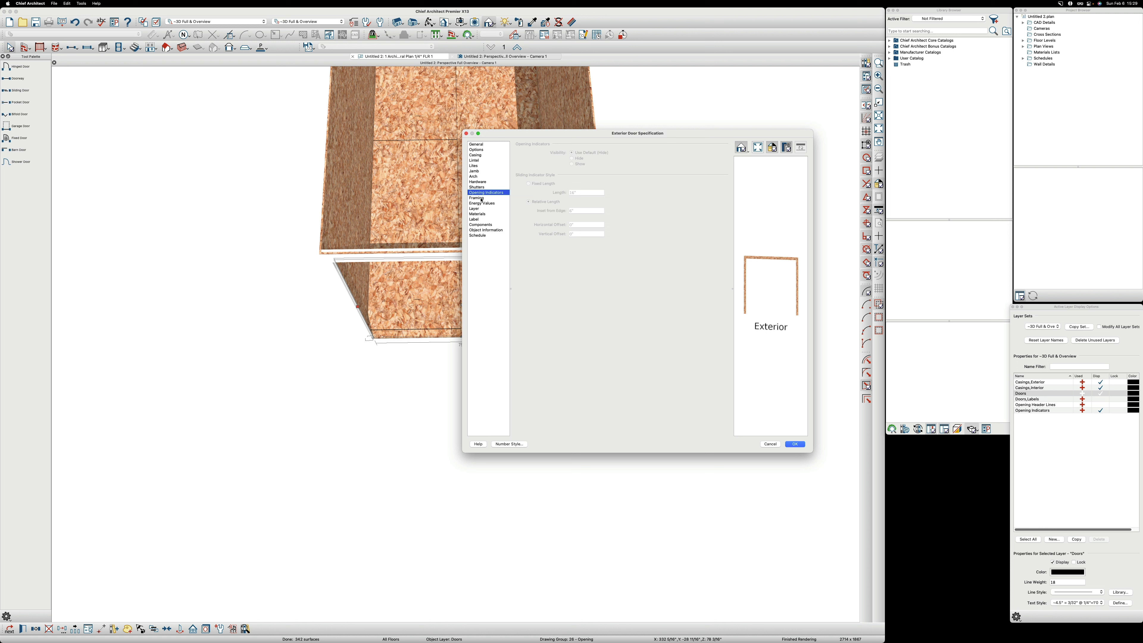
left_click(795, 444)
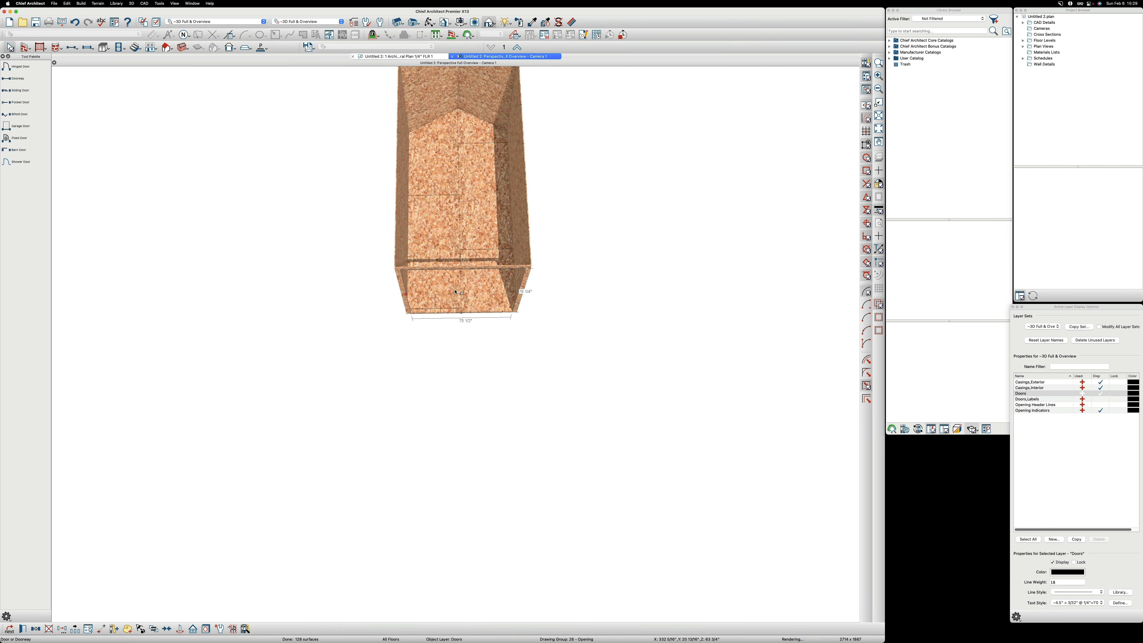
- Change the perspective overview's rendering technique to Glass House
scroll(361, 261, "up", 5)
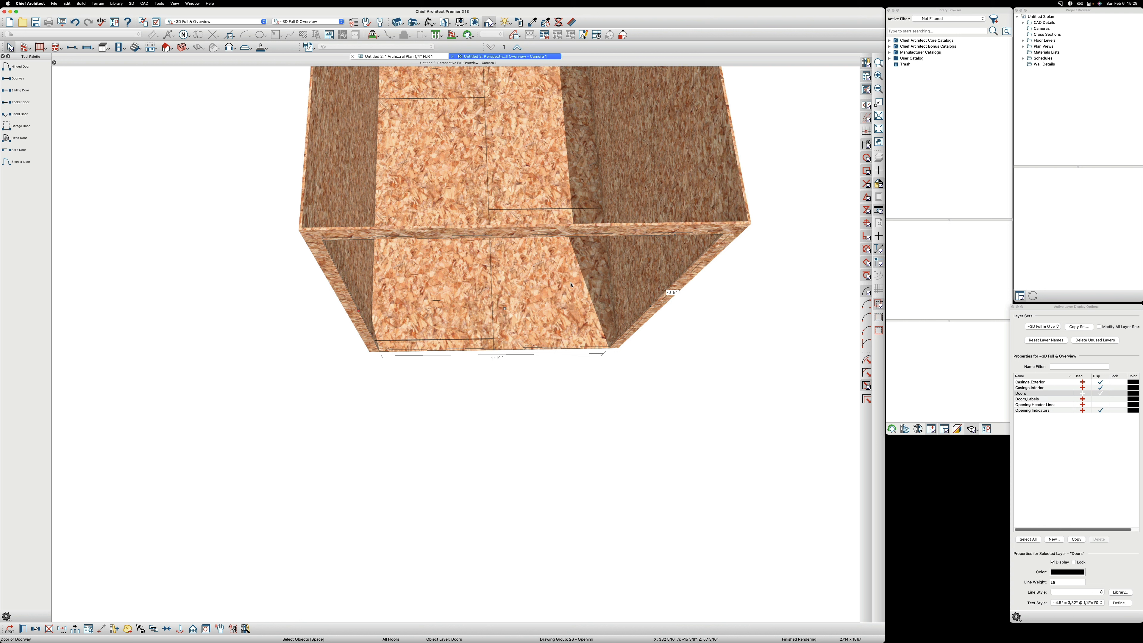
scroll(524, 284, "down", 5)
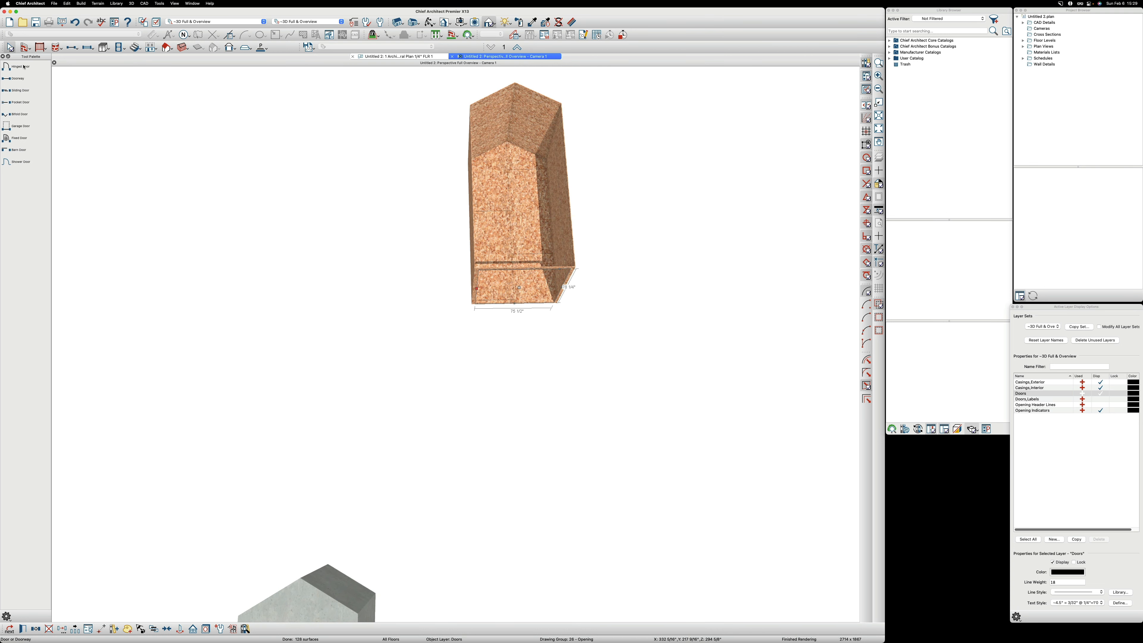
scroll(353, 179, "down", 3)
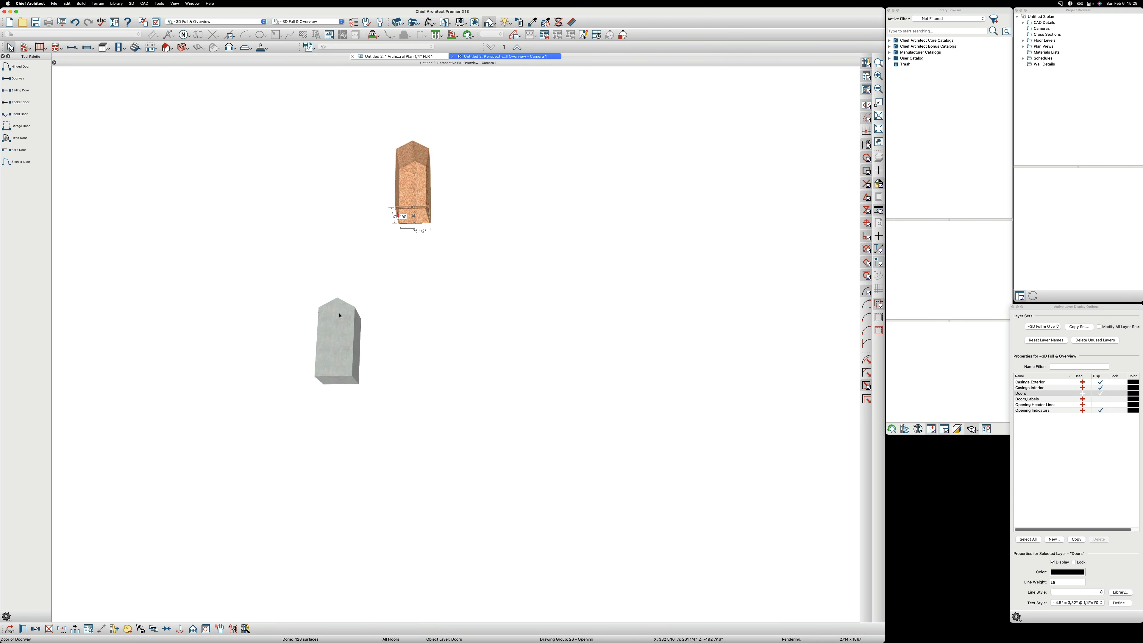
scroll(342, 320, "up", 5)
scroll(374, 343, "down", 5)
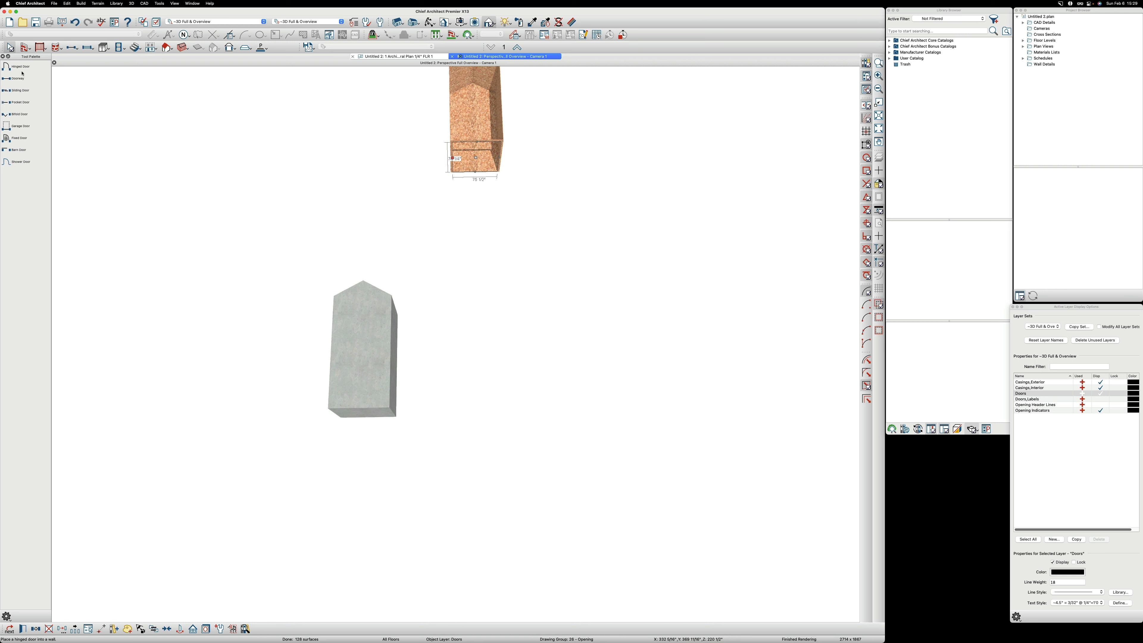
scroll(383, 138, "up", 1)
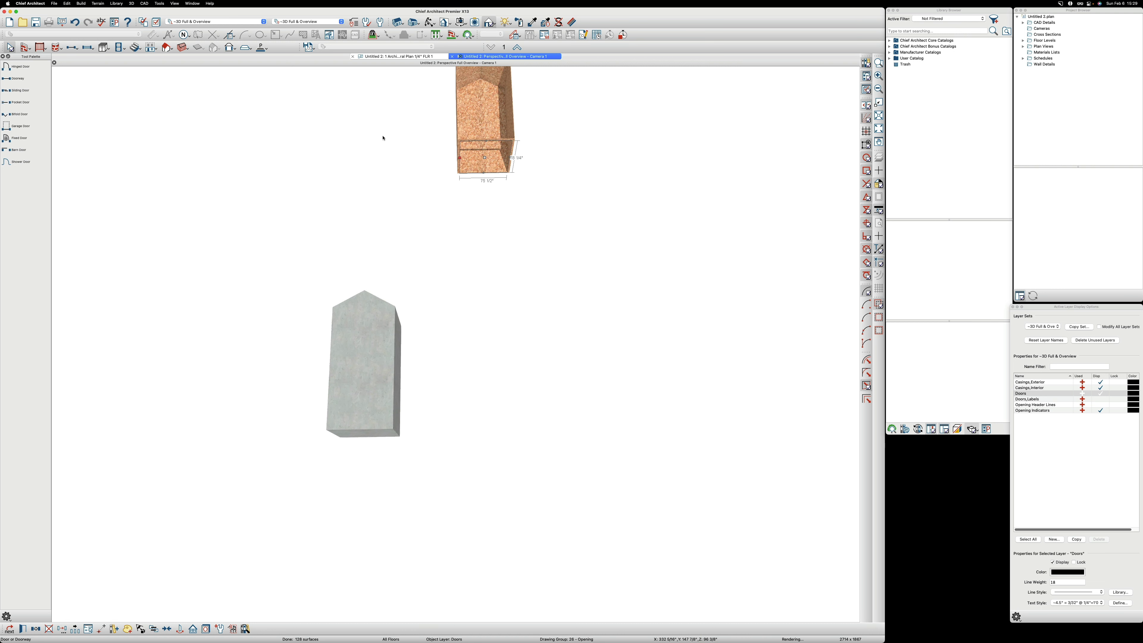
scroll(383, 138, "down", 3)
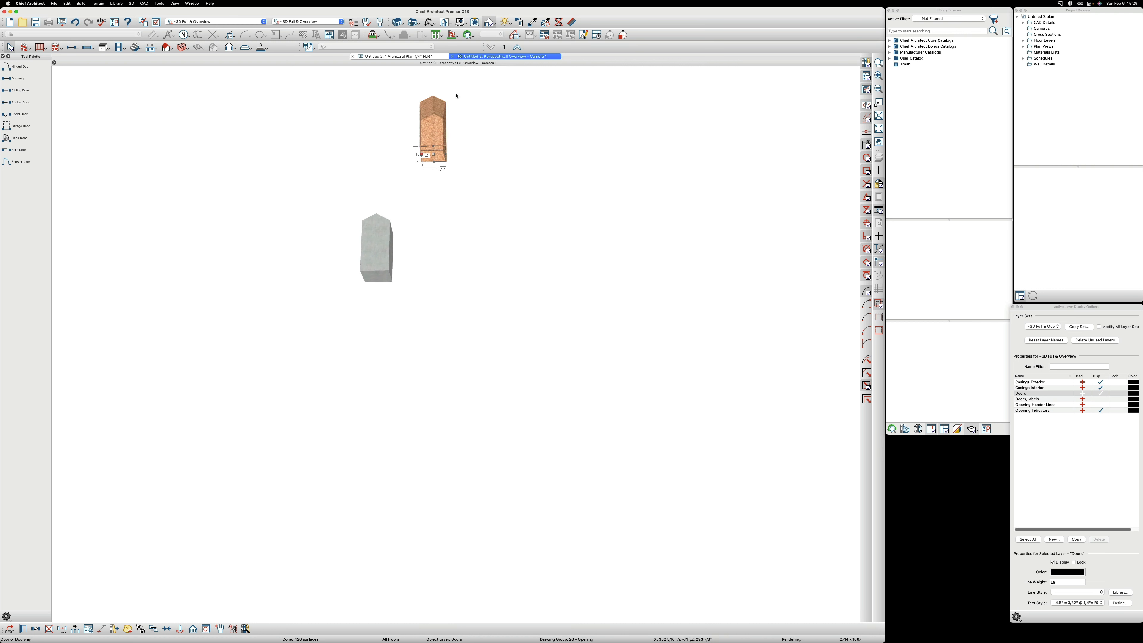
left_click(495, 25)
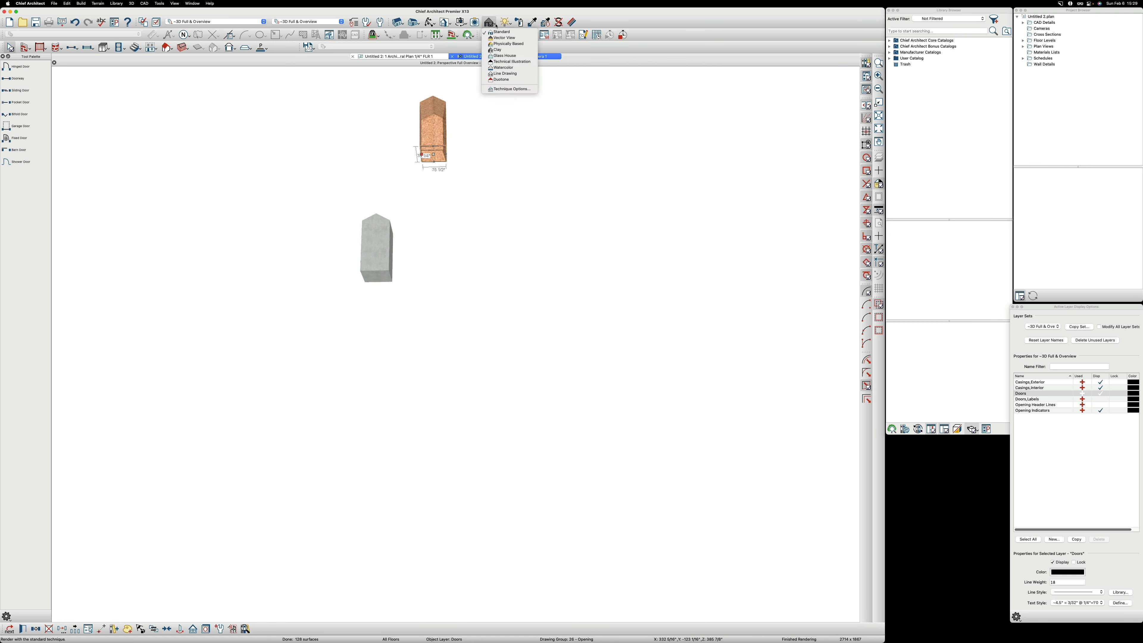
left_click(504, 55)
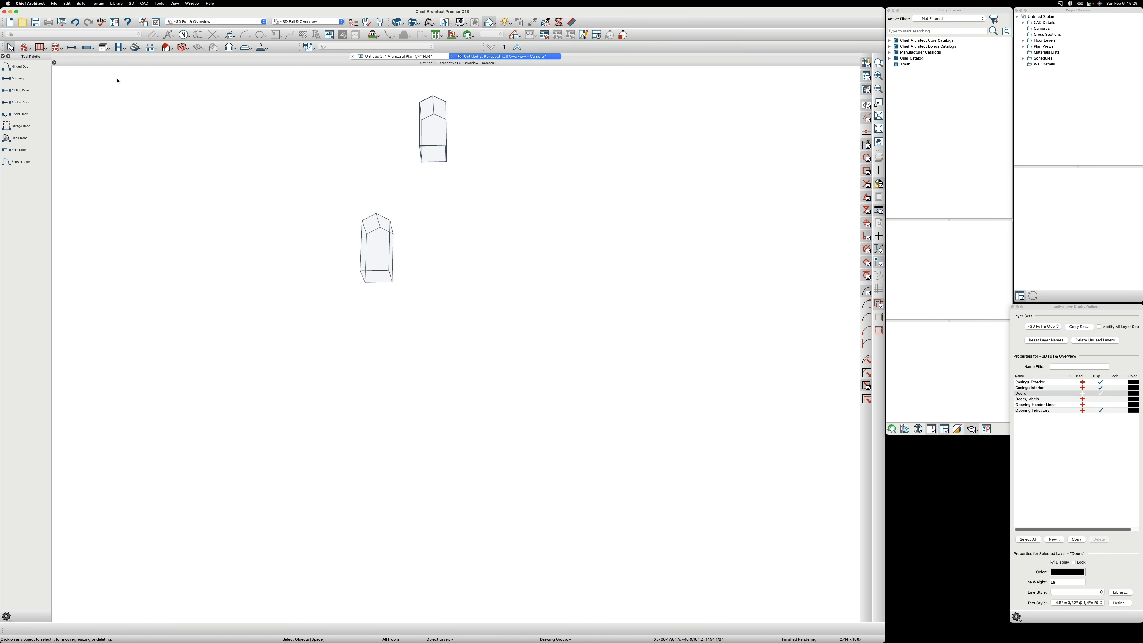
- Re-aim Camera 1 in the floor plan by moving its focal point to the middle of the walled trailer
scroll(463, 93, "up", 3)
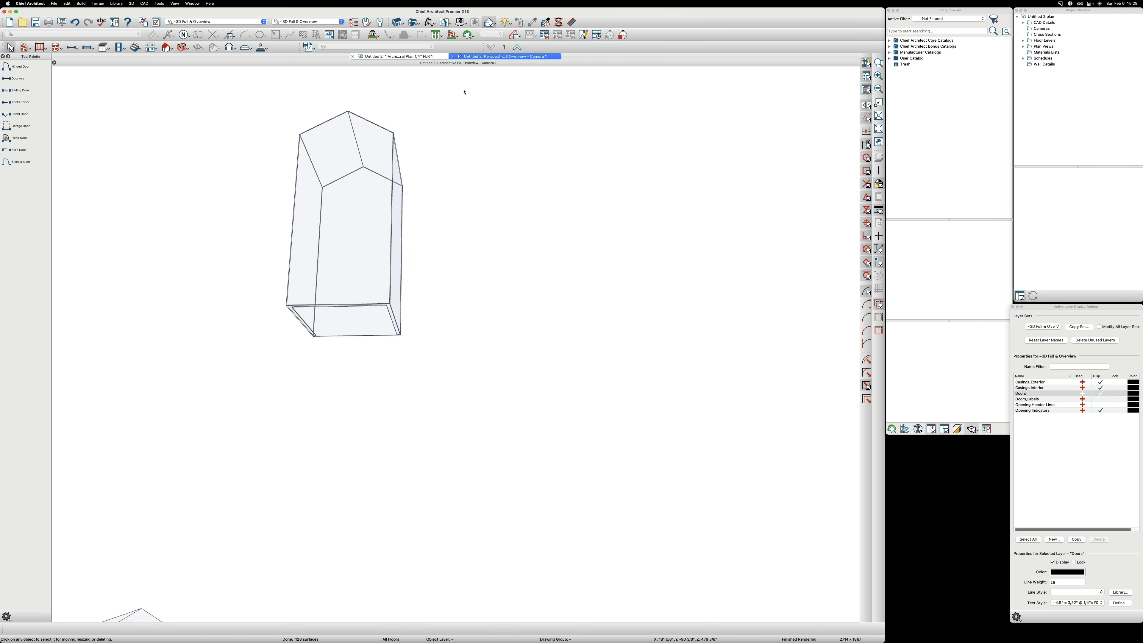
scroll(464, 92, "up", 3)
scroll(416, 93, "down", 2)
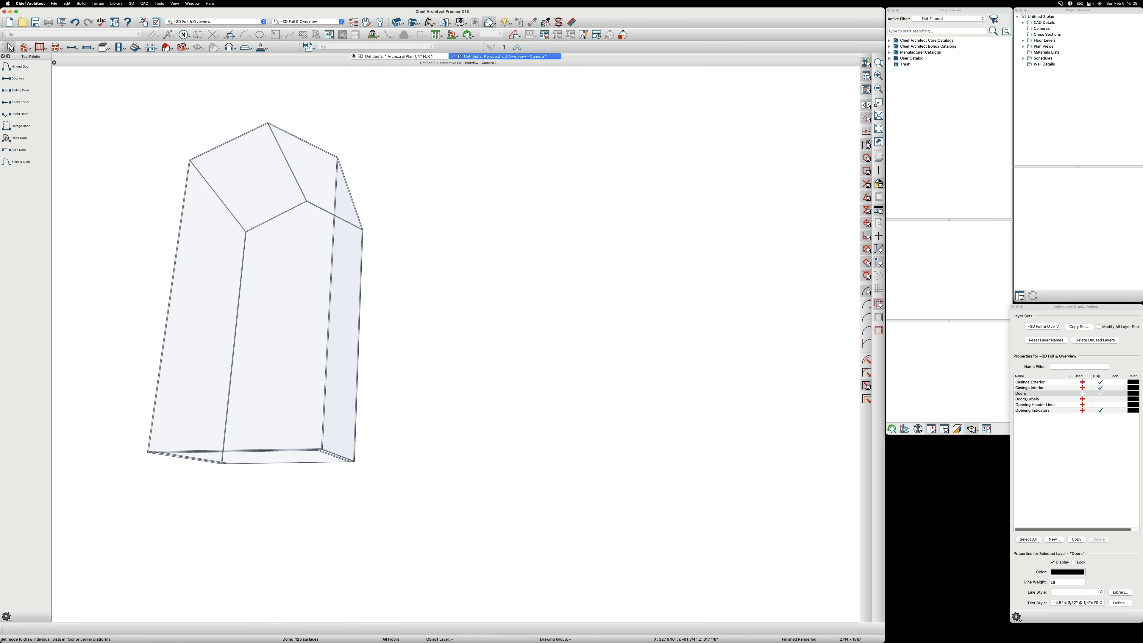
left_click(428, 23)
left_click_drag(541, 227, 288, 231)
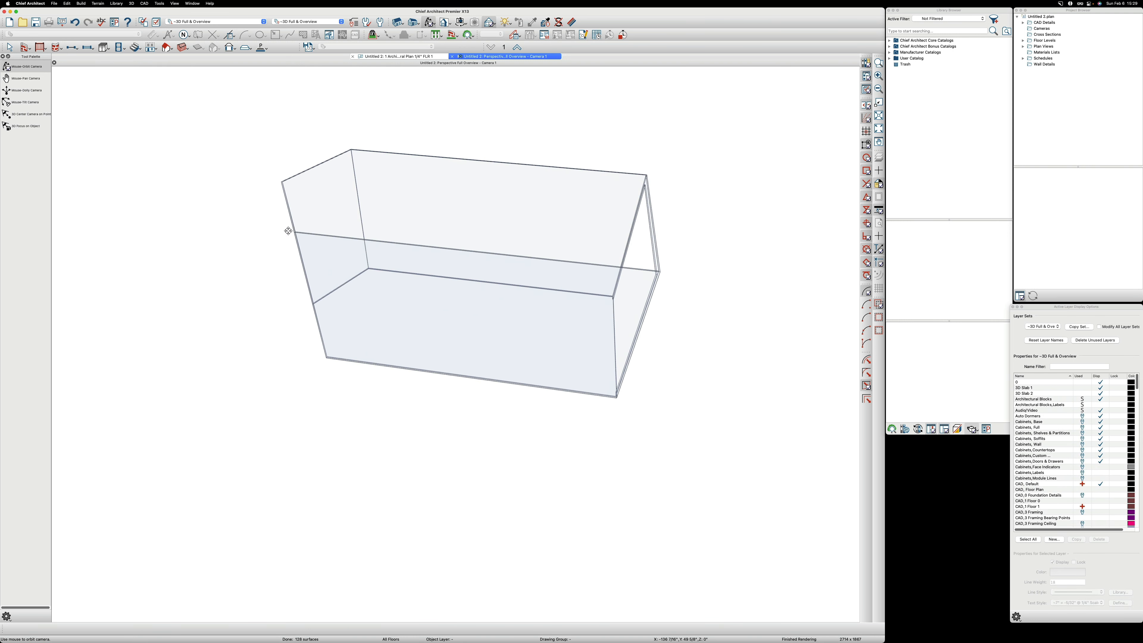
left_click(420, 57)
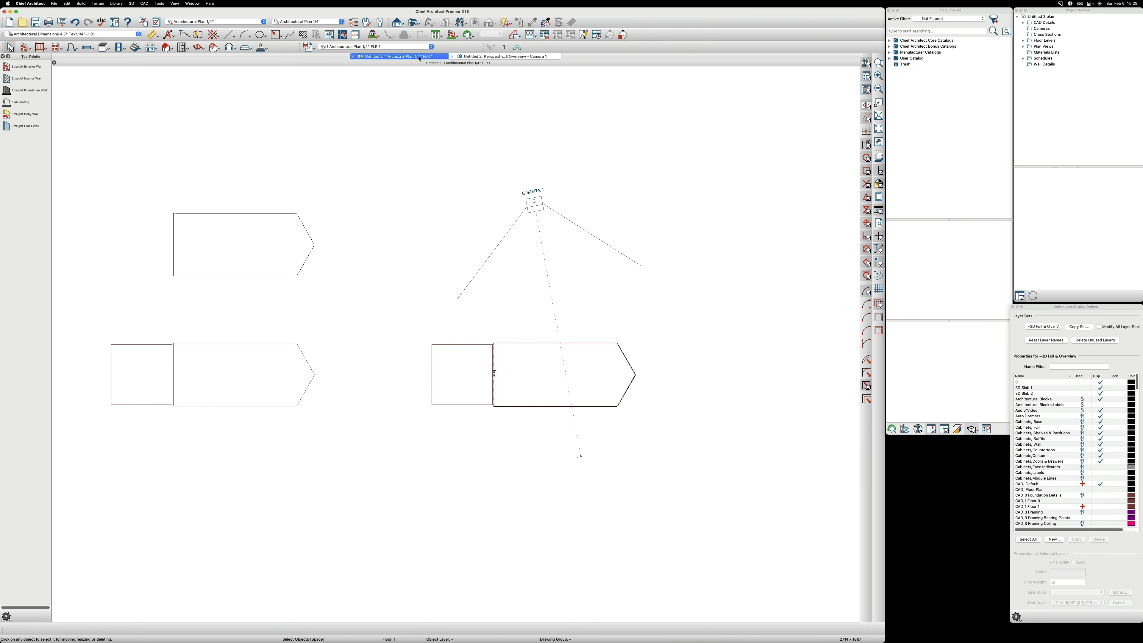
left_click(580, 457)
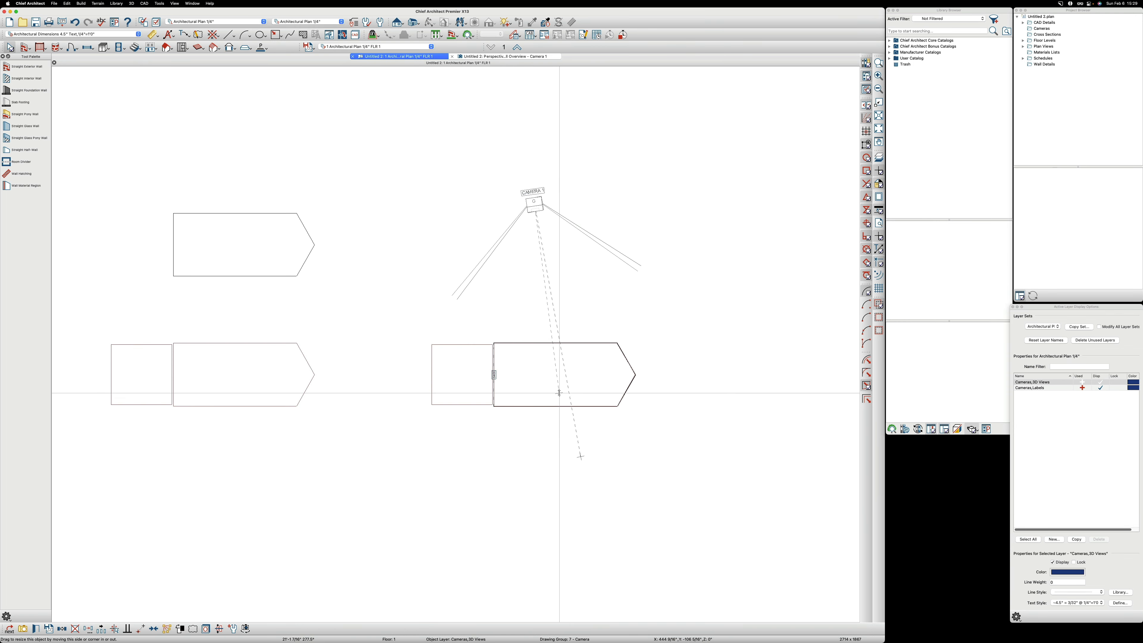
left_click_drag(558, 377, 557, 377)
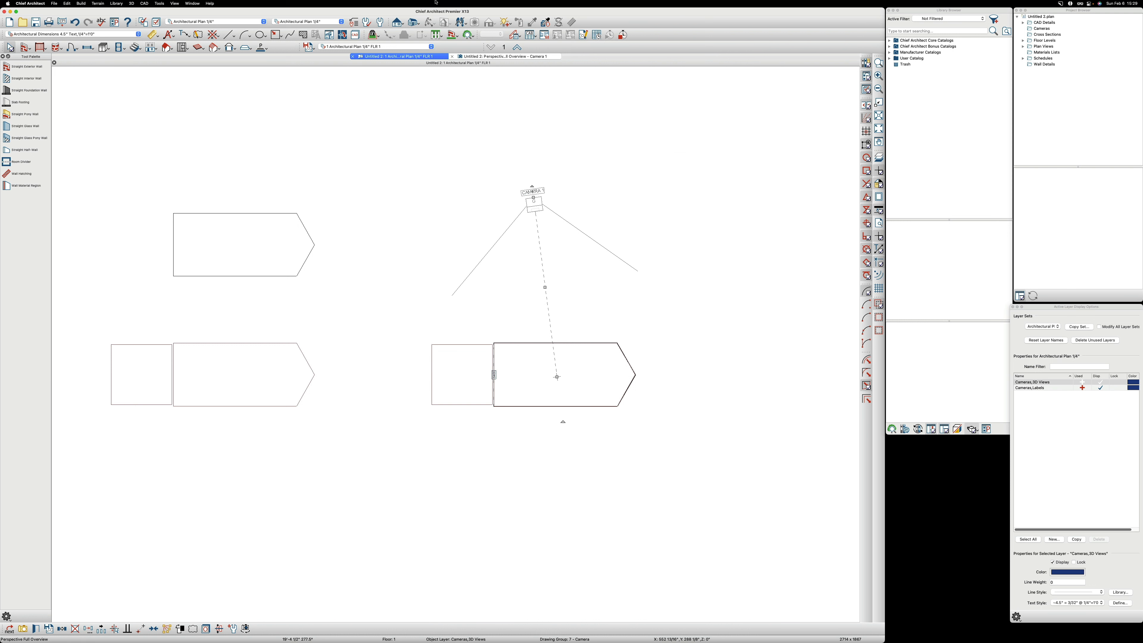
- Delete the separate trailer-shaped polyline solid in the perspective overview, keeping the walled trailer
left_click(483, 57)
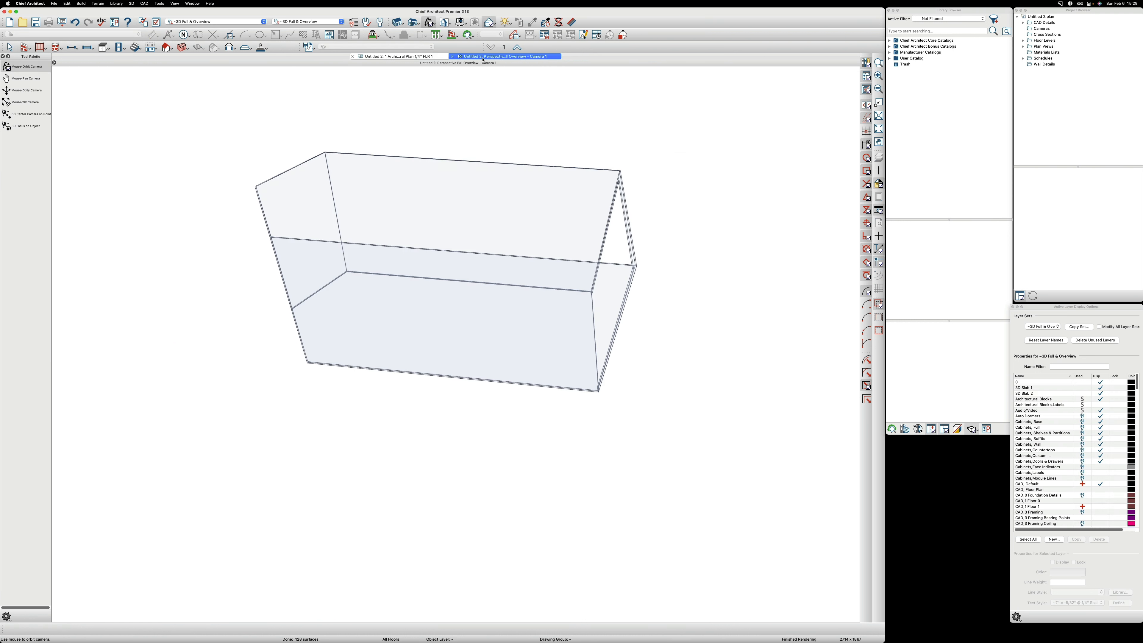
left_click_drag(498, 224, 605, 266)
scroll(473, 288, "down", 3)
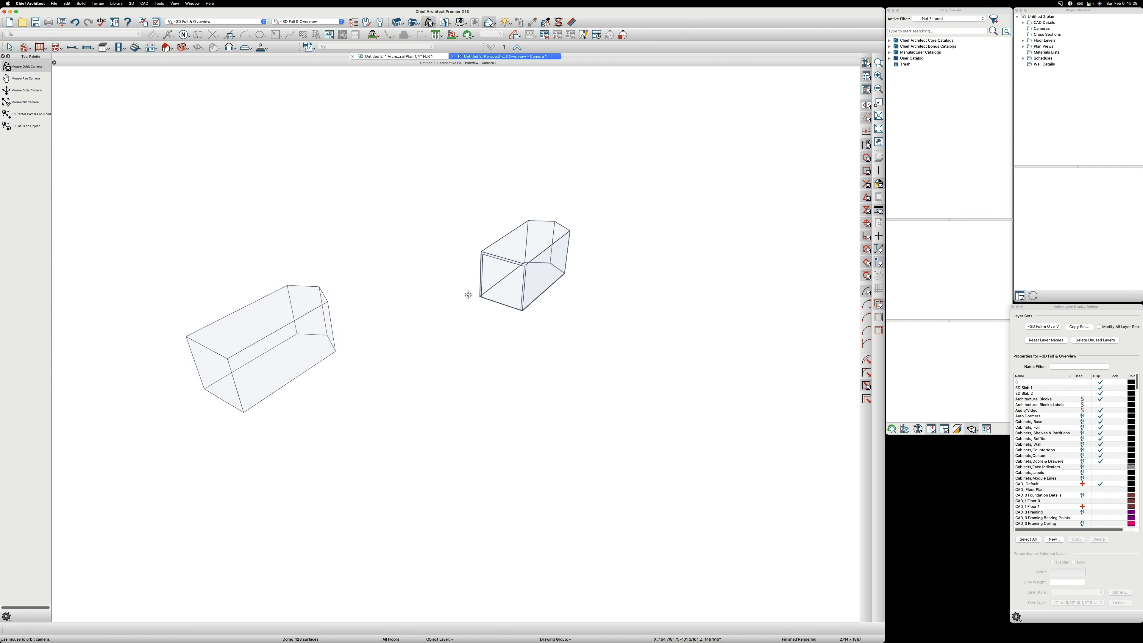
key("space")
left_click(270, 334)
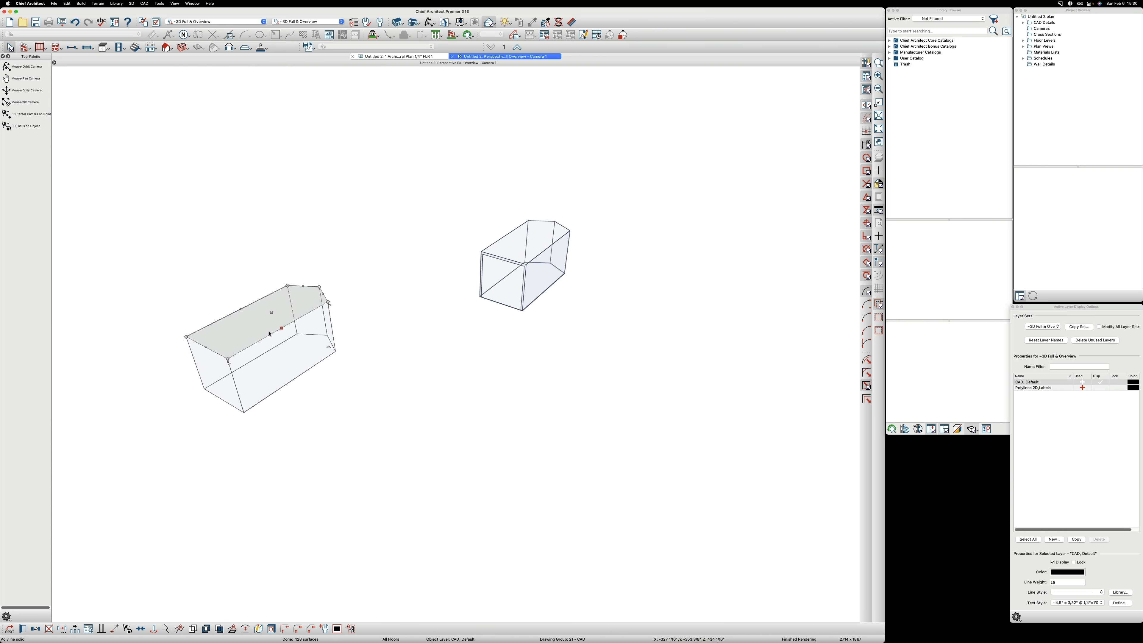
key("Delete")
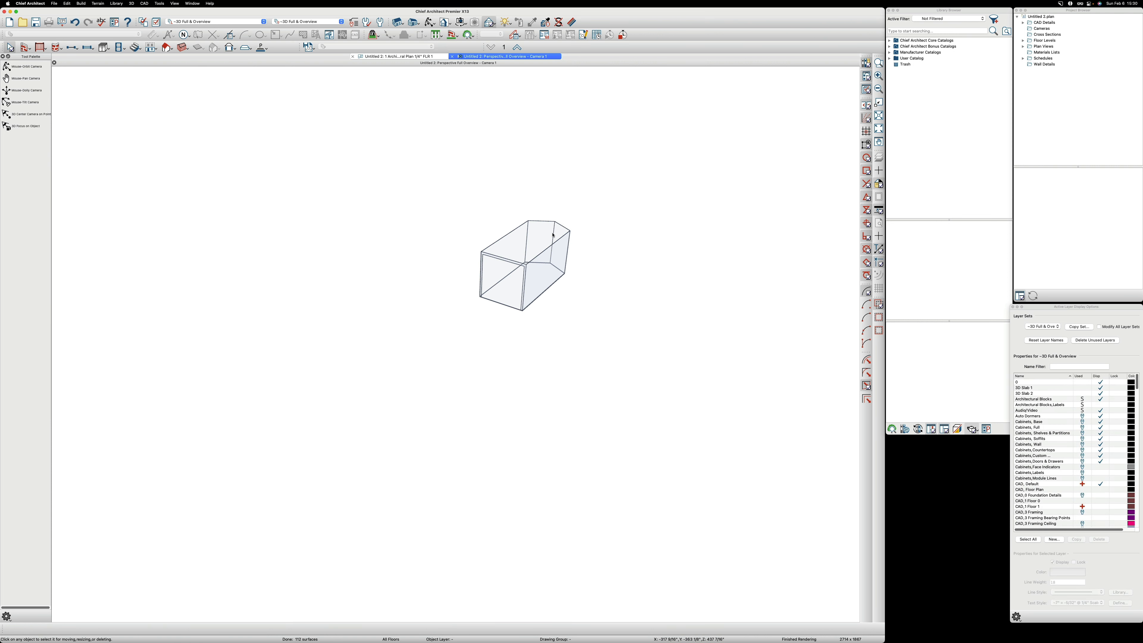
- Examine the walled trailer from the rear, side and above in the perspective overview, including the rear opening and interior
scroll(554, 236, "up", 3)
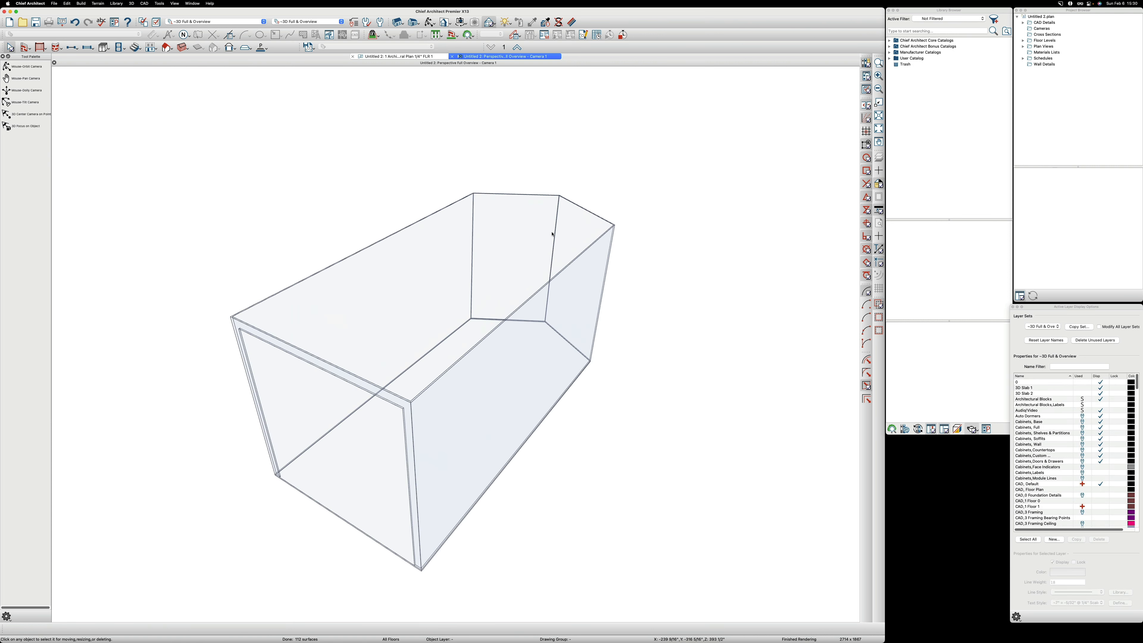
left_click(22, 66)
left_click_drag(268, 284, 313, 281)
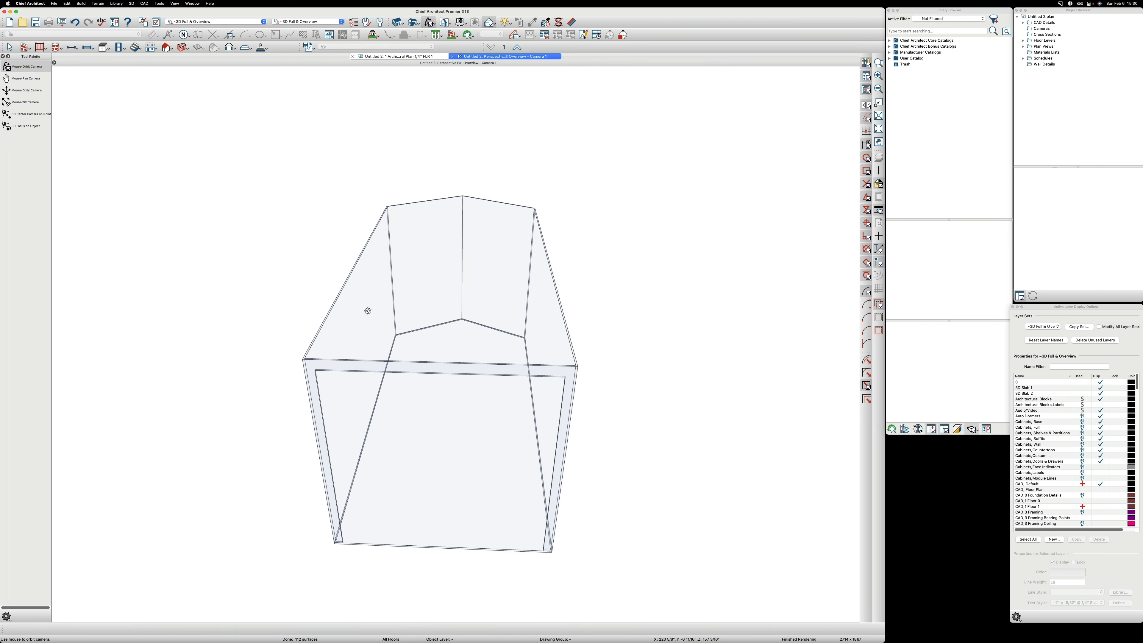
left_click_drag(490, 380, 390, 306)
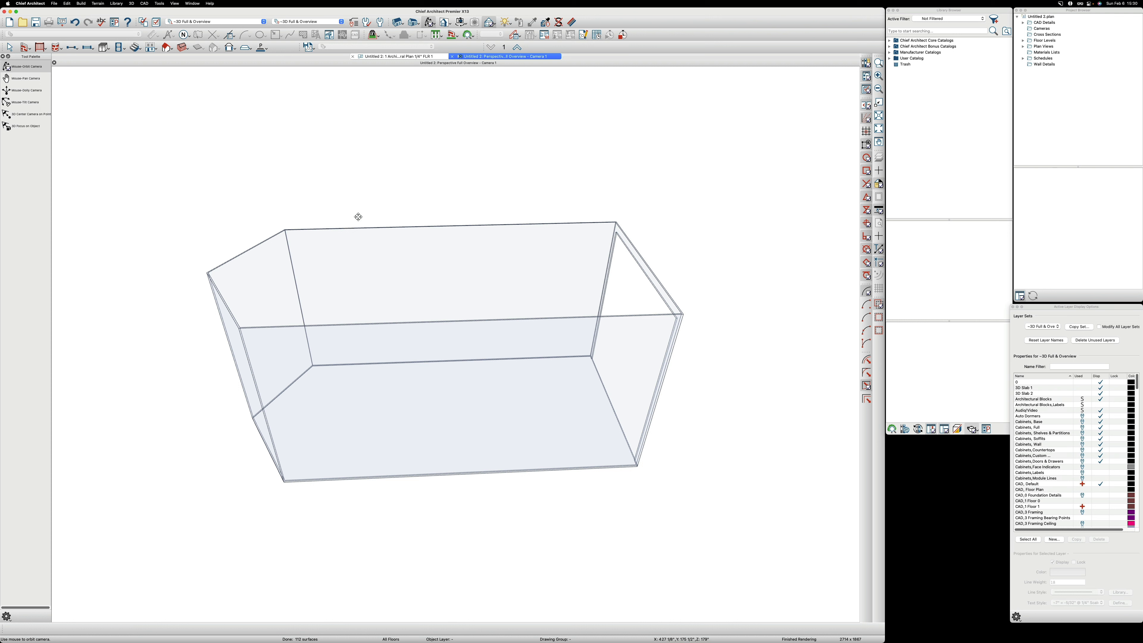
left_click_drag(353, 275, 562, 267)
left_click_drag(359, 305, 421, 350)
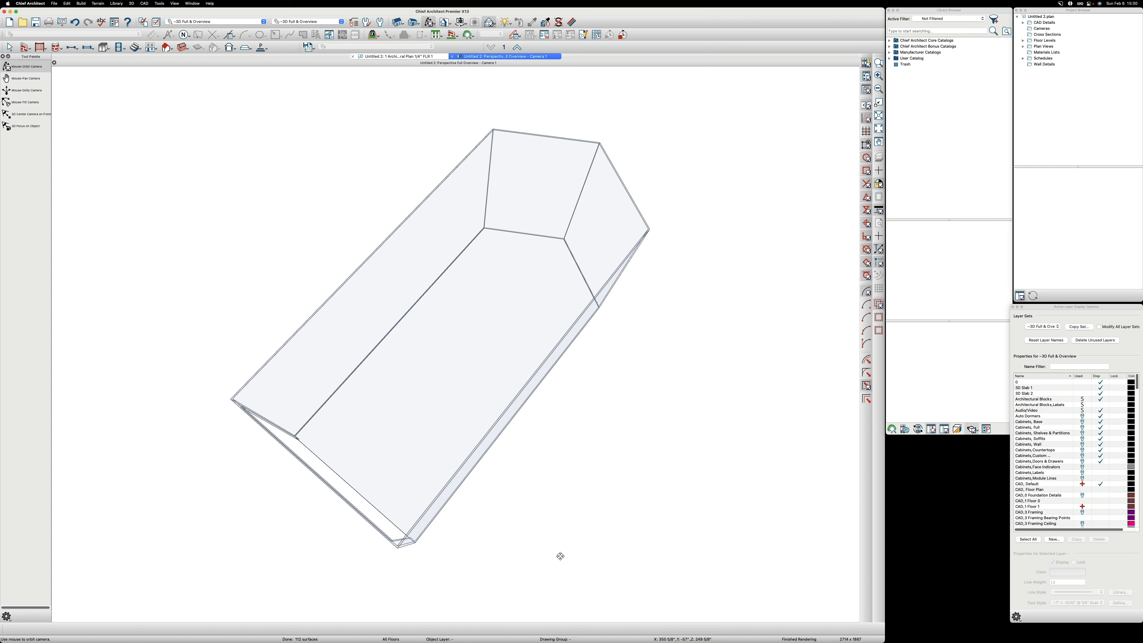
left_click_drag(317, 458, 502, 362)
left_click_drag(577, 401, 562, 396)
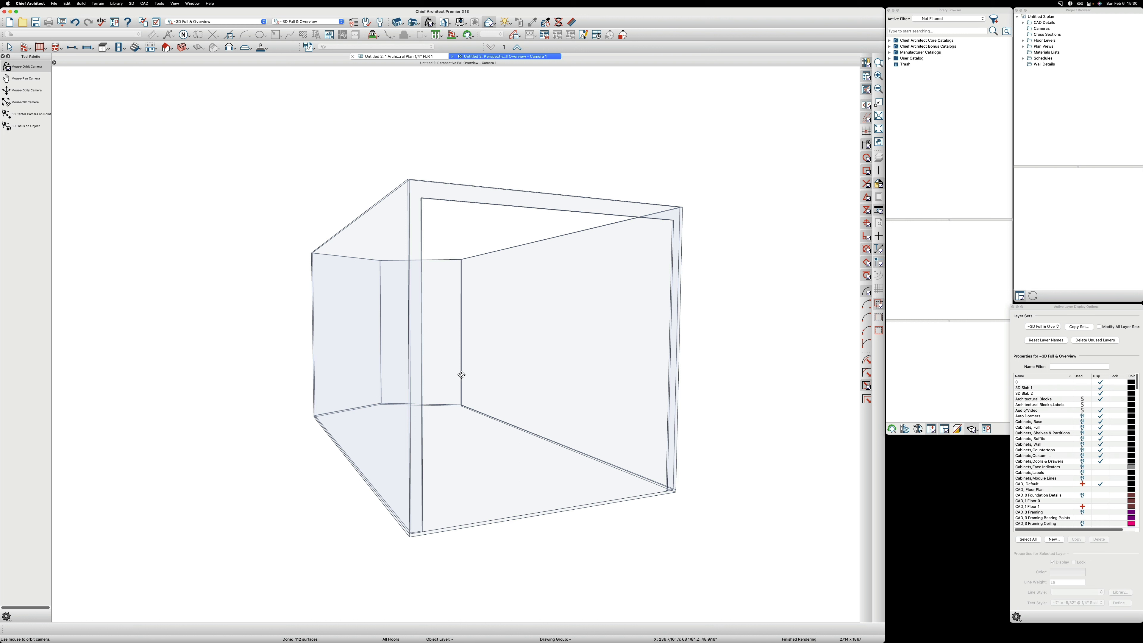
left_click_drag(463, 366, 513, 375)
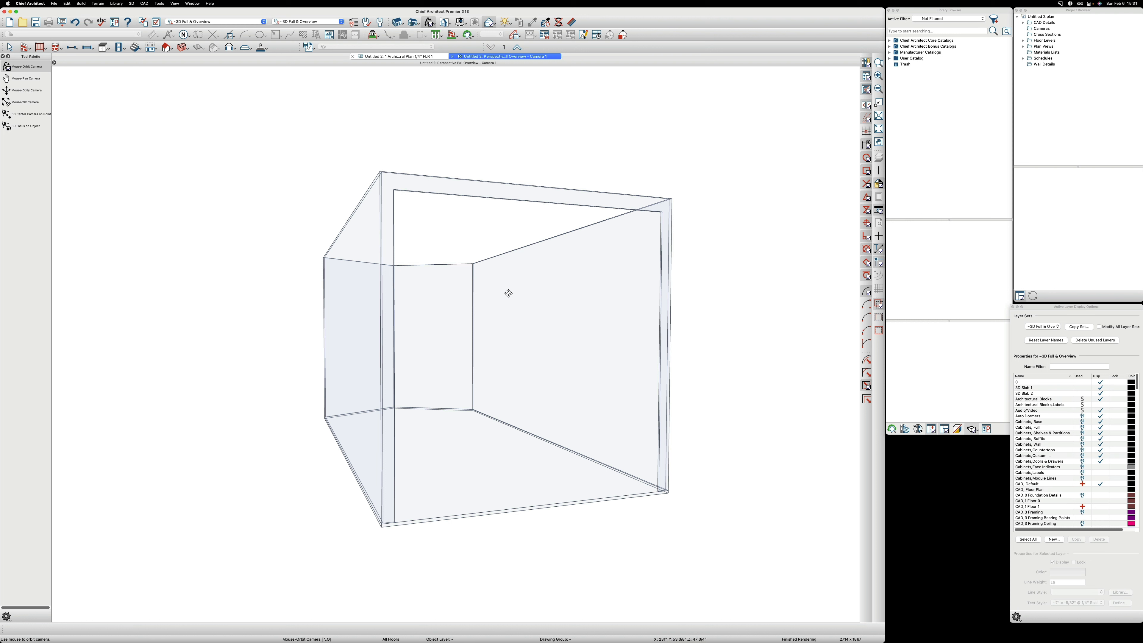
left_click_drag(565, 406, 517, 398)
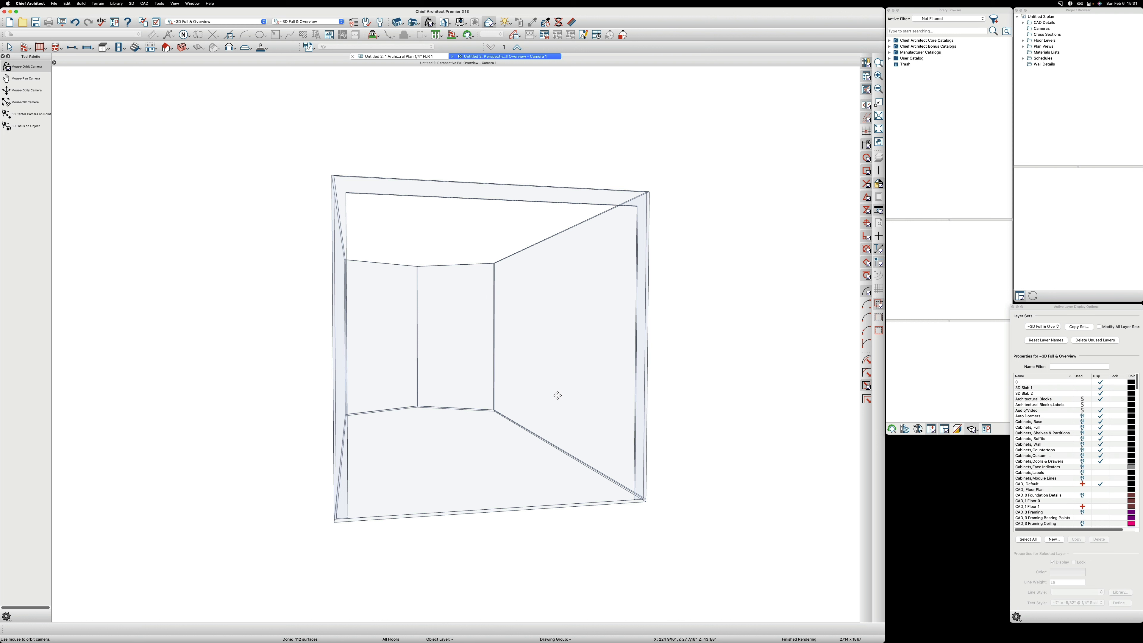
- Examine the trailer's interior through the rear opening, including the floor, side walls and angled front walls
left_click_drag(577, 408, 561, 406)
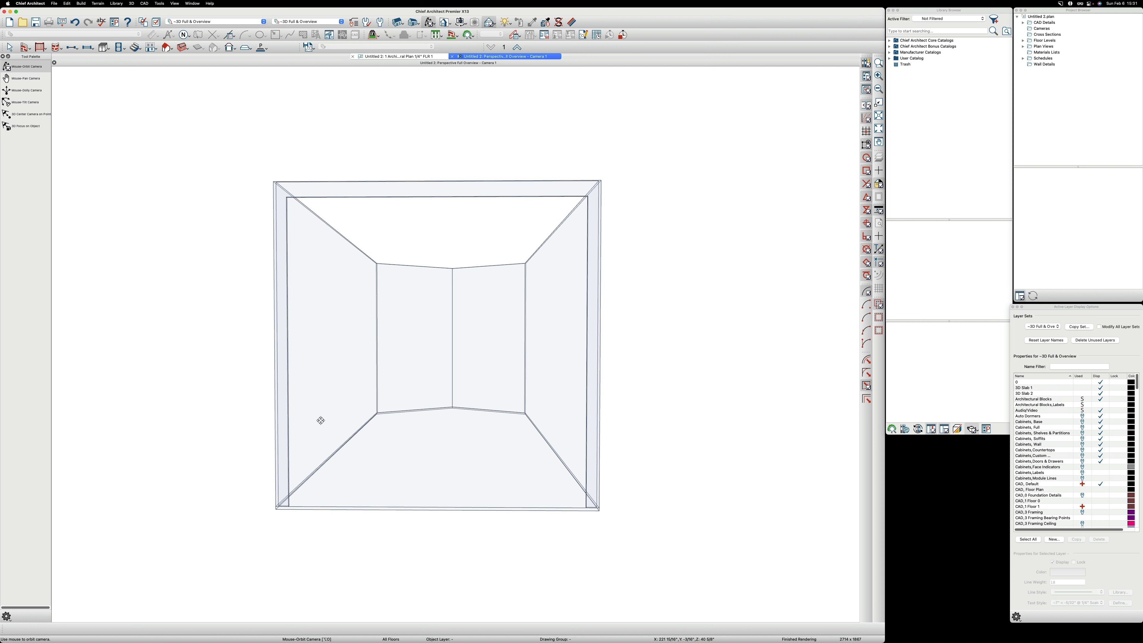
scroll(414, 305, "up", 3)
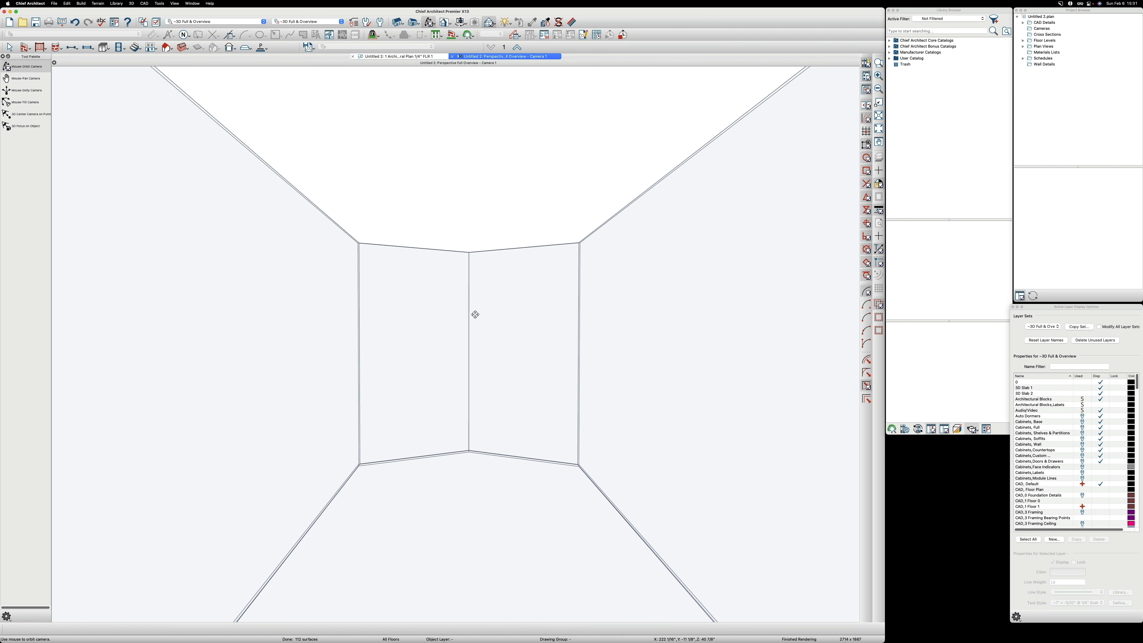
scroll(523, 380, "down", 3)
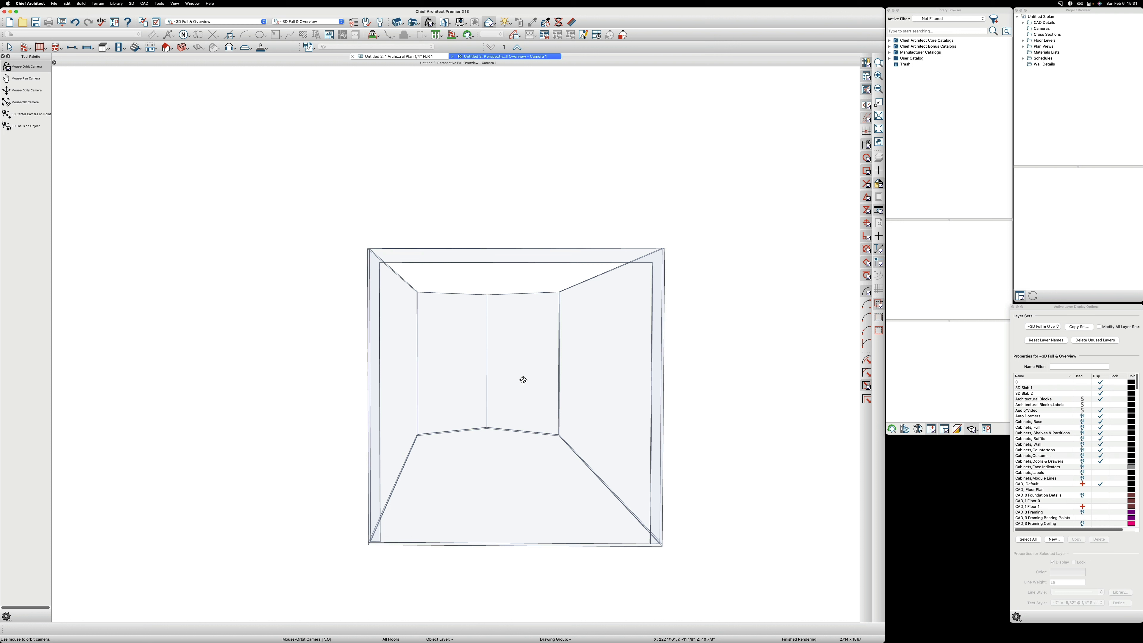
left_click_drag(527, 380, 522, 381)
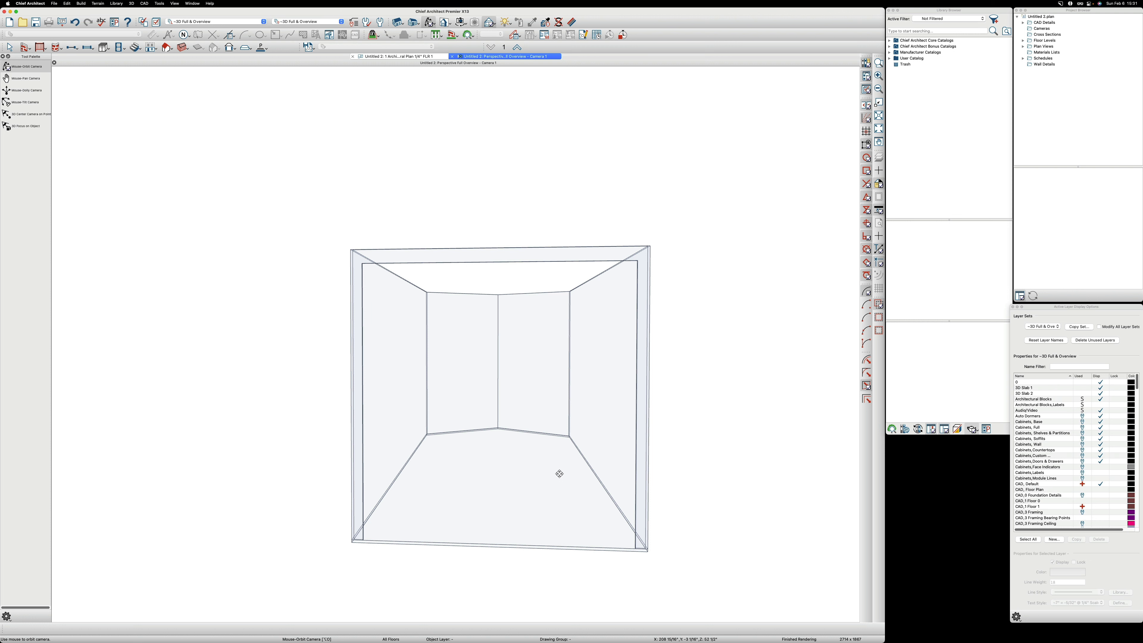
mouse_move(535, 477)
left_mouse_down()
mouse_move(556, 475)
mouse_move(520, 480)
left_mouse_up()
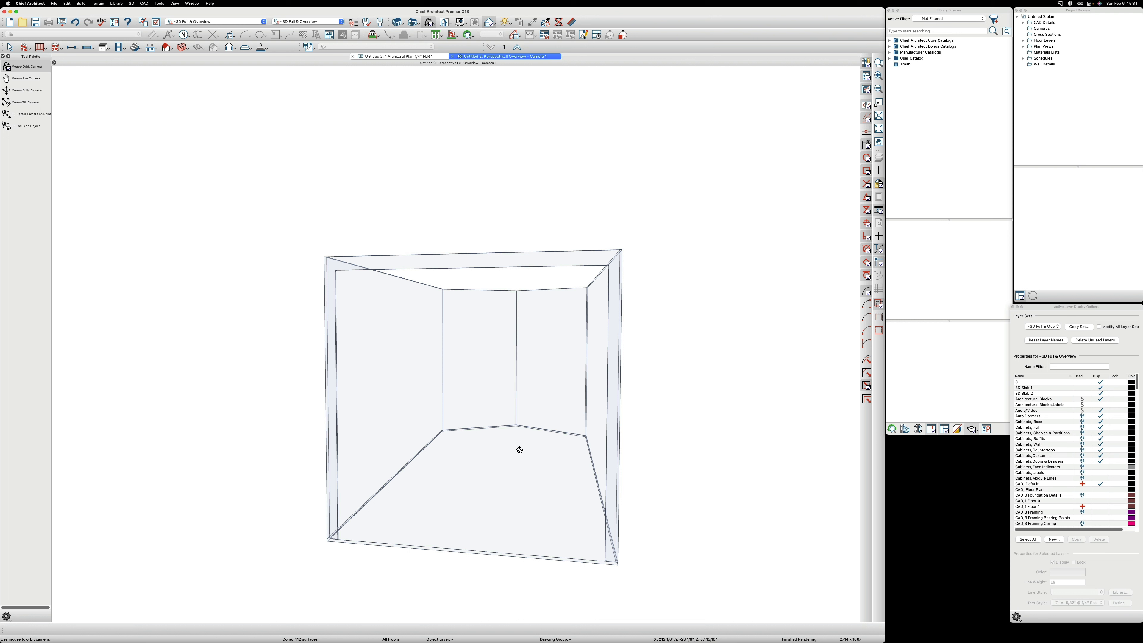
left_click_drag(519, 451, 495, 444)
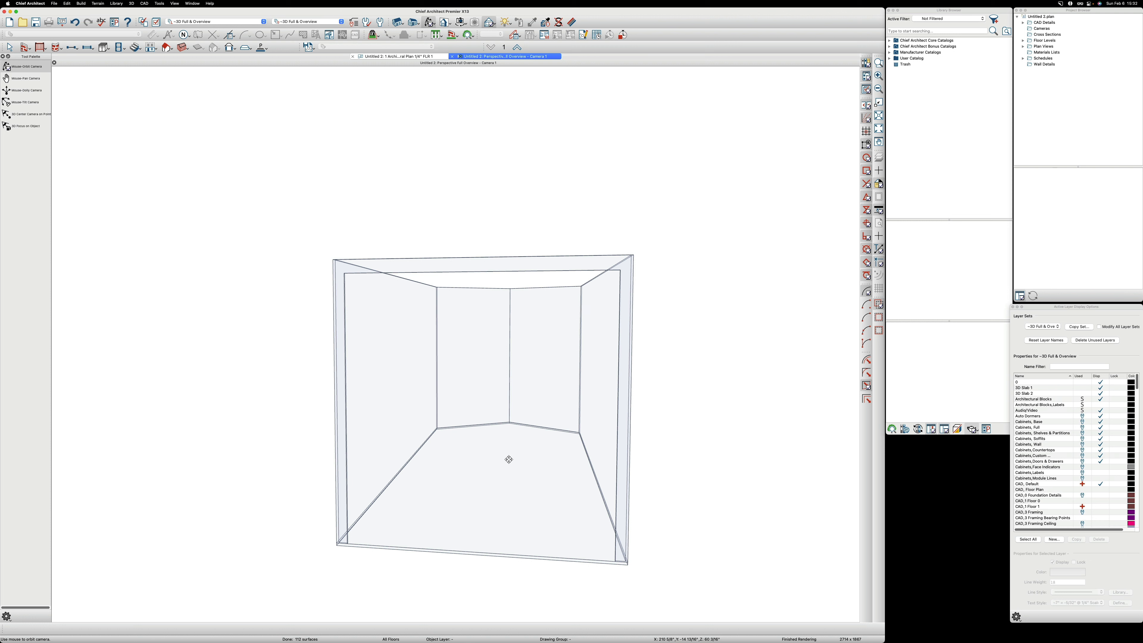
left_click_drag(495, 431, 458, 435)
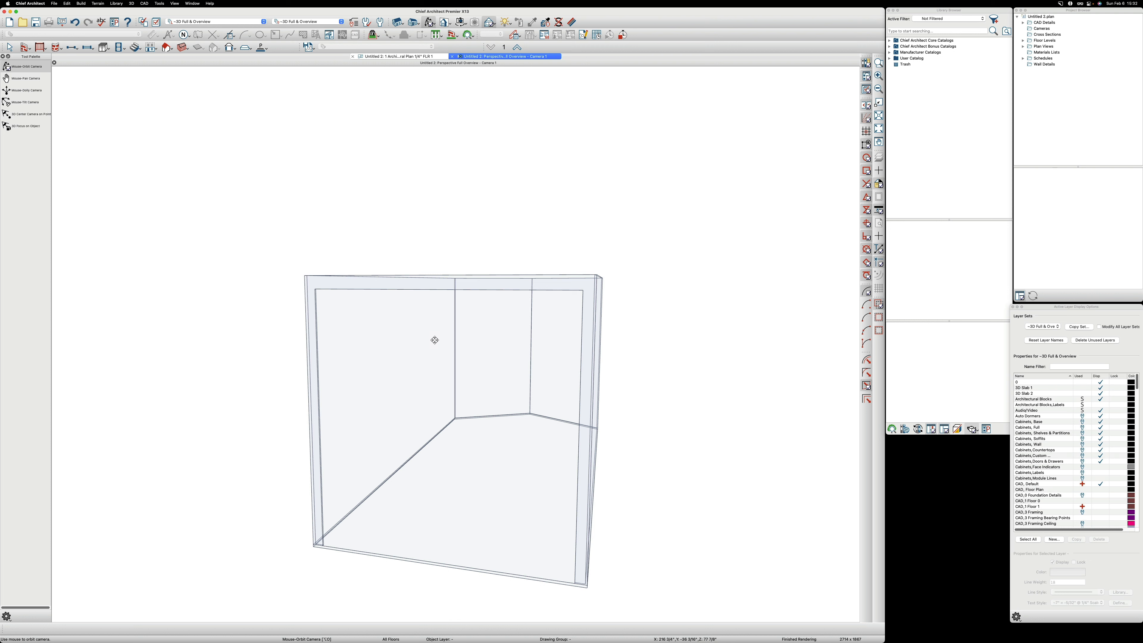
mouse_move(466, 362)
left_mouse_down()
mouse_move(479, 361)
mouse_move(467, 365)
left_mouse_up()
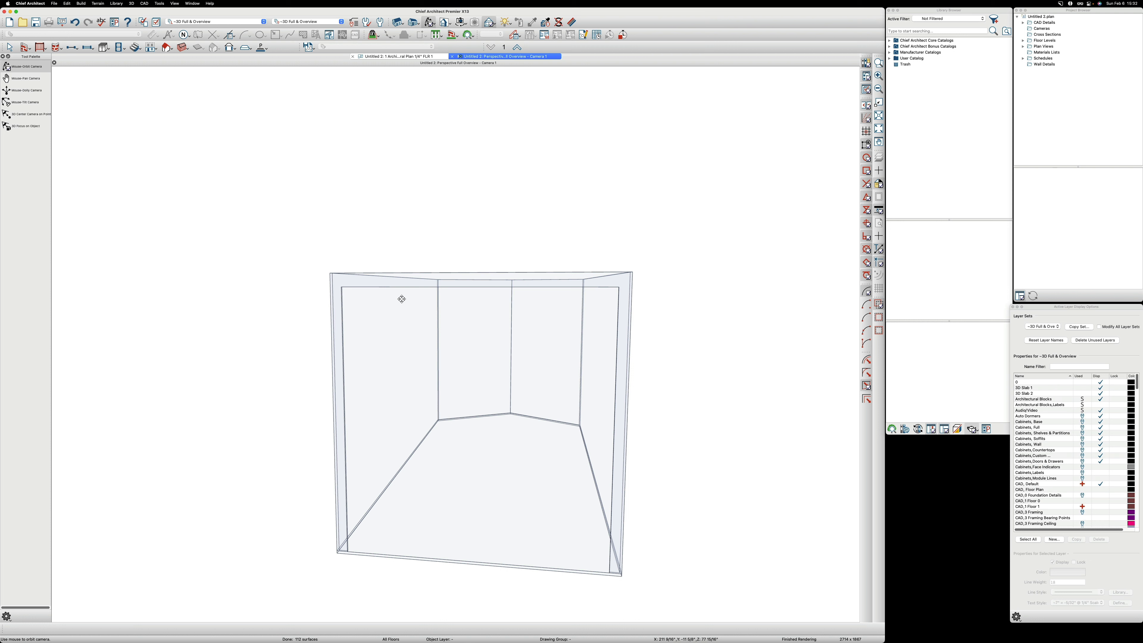
left_click_drag(477, 388, 482, 388)
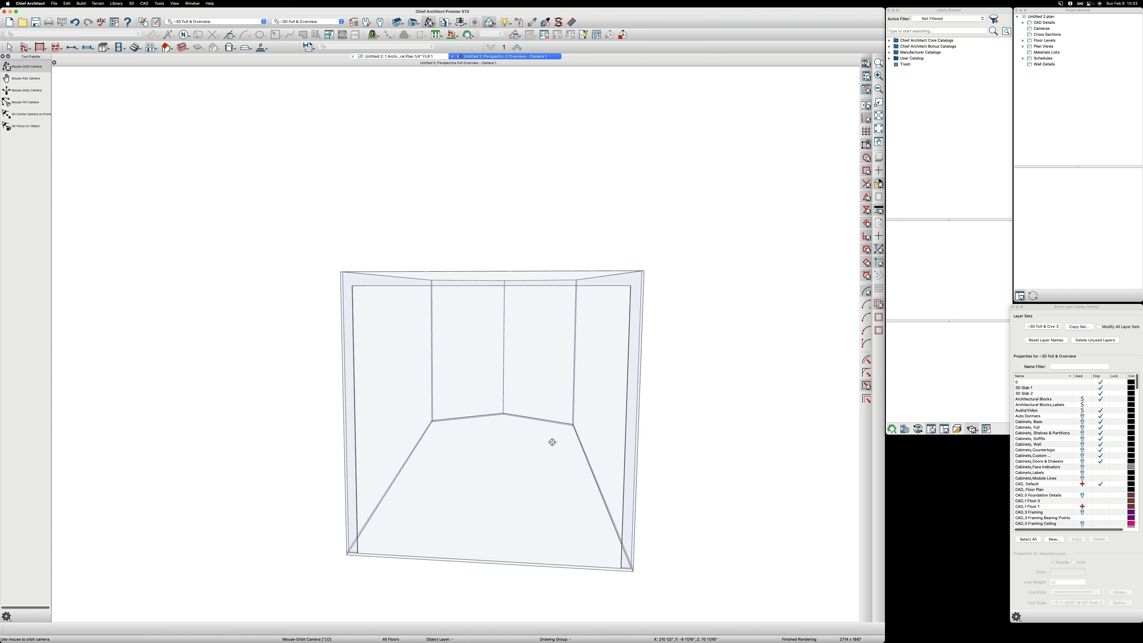
- Inspect the transparent trailer shell from the side, rear and above, comparing its long walls, pointed nose and rear opening
left_click_drag(400, 418, 532, 373)
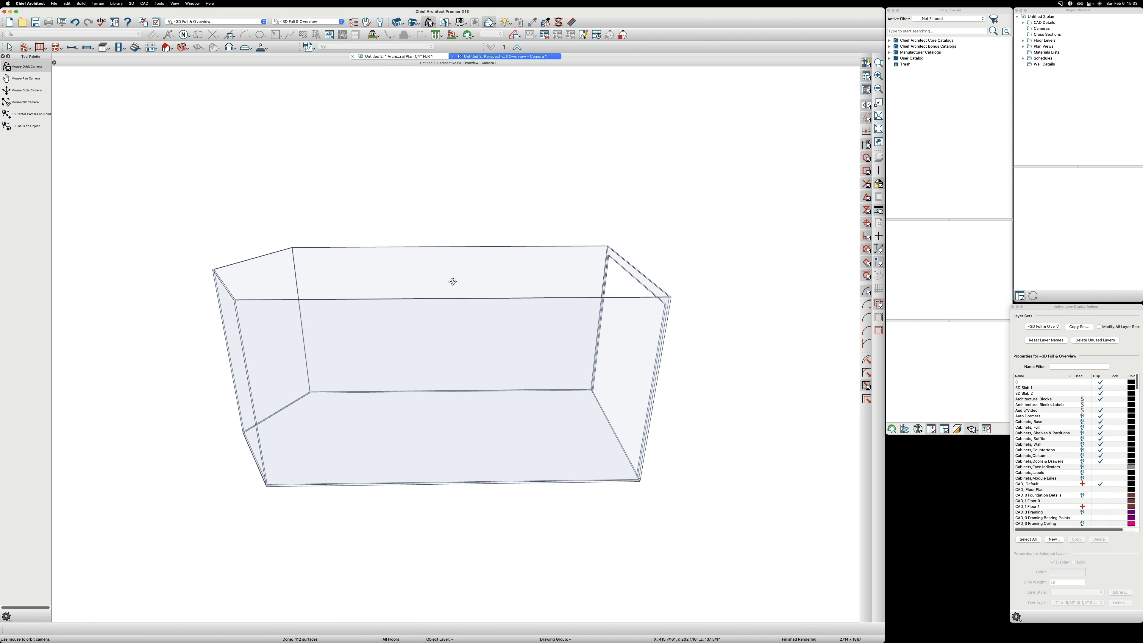
left_click_drag(440, 311, 464, 322)
left_click_drag(550, 338, 494, 339)
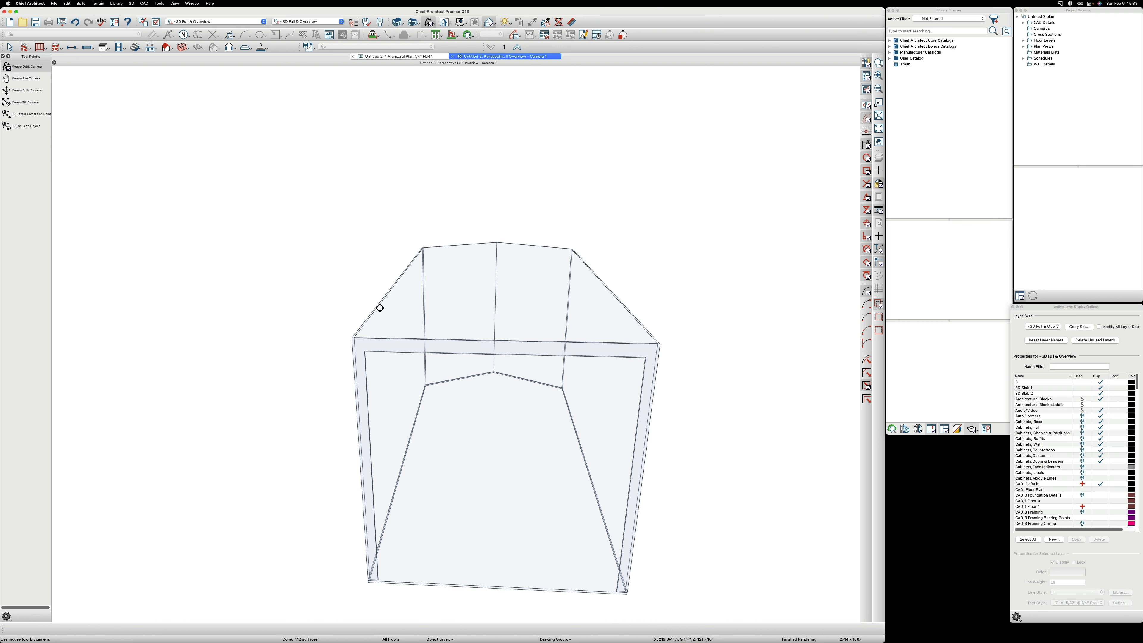
left_click_drag(382, 298, 446, 310)
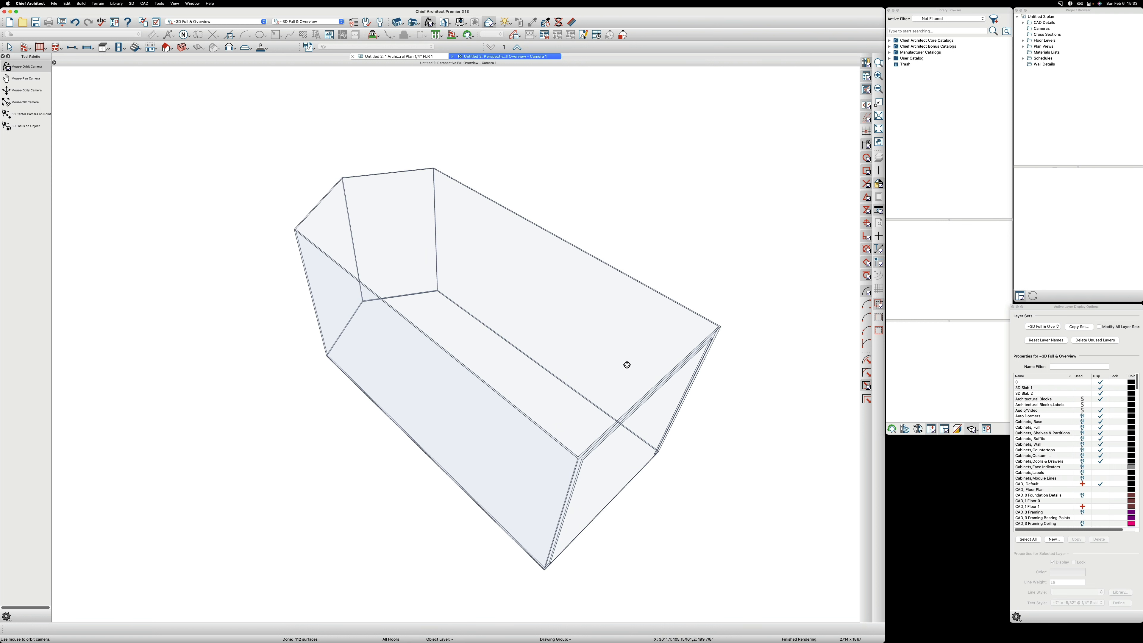
left_click_drag(393, 299, 446, 313)
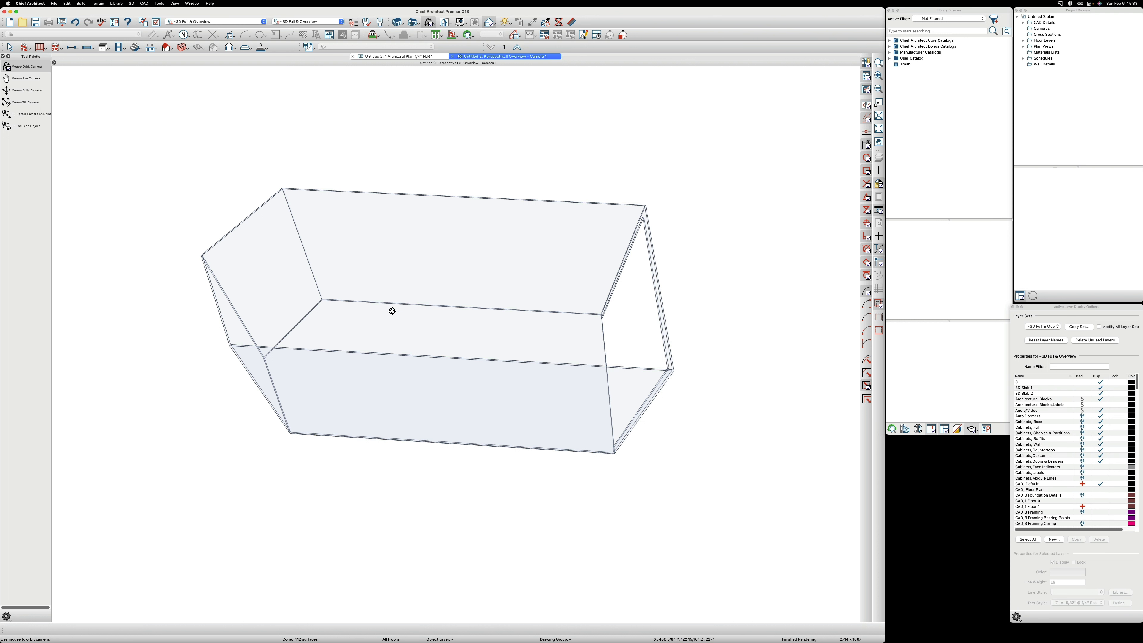
left_click_drag(392, 310, 431, 296)
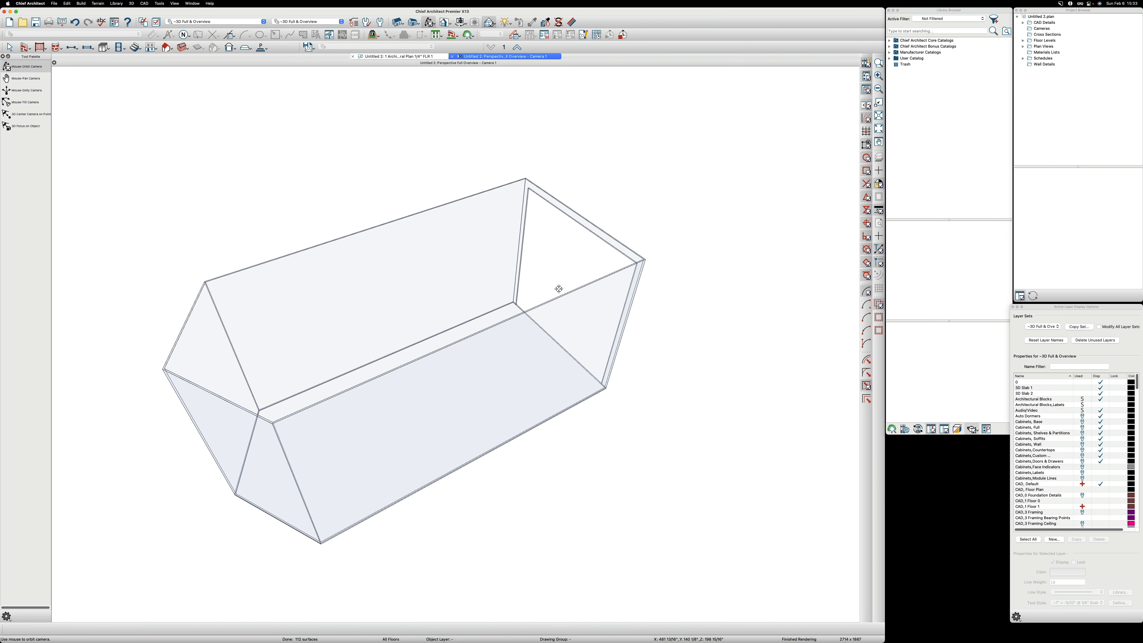
left_click_drag(558, 288, 588, 242)
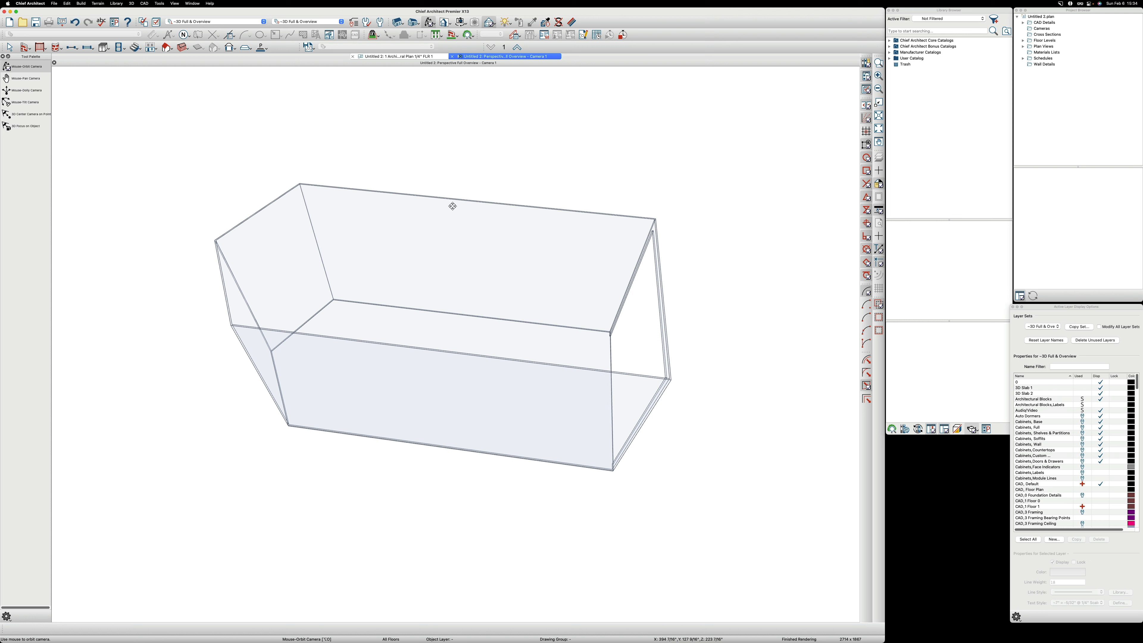
left_click_drag(380, 298, 422, 135)
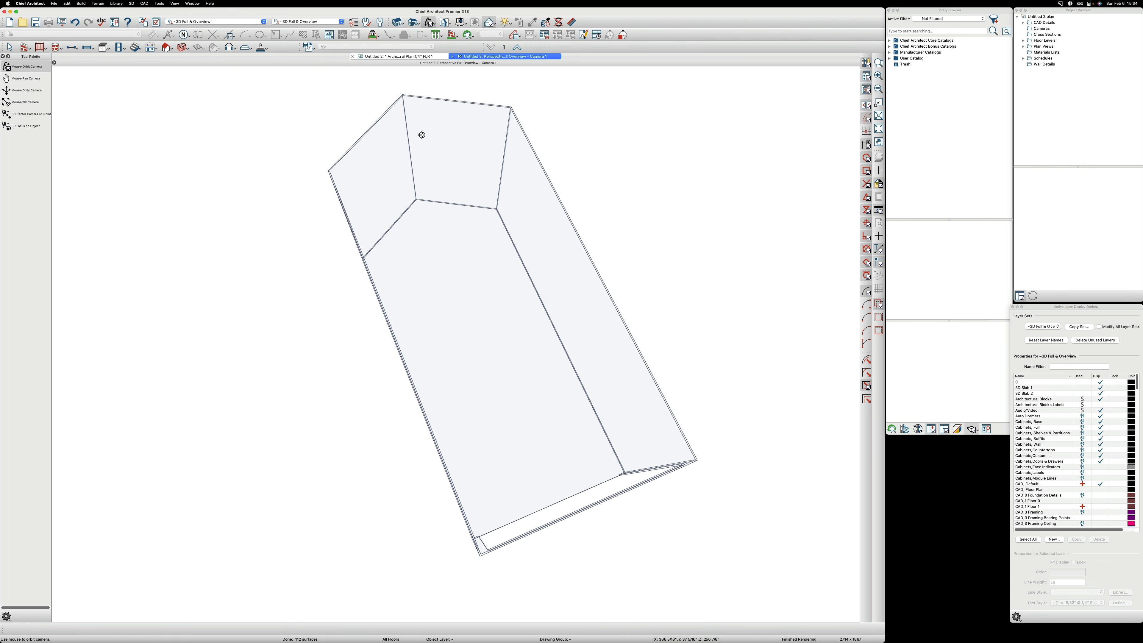
- Examine the trailer's pointed front end up close from above and from the side, including where its angled walls meet the floor
scroll(419, 147, "up", 5)
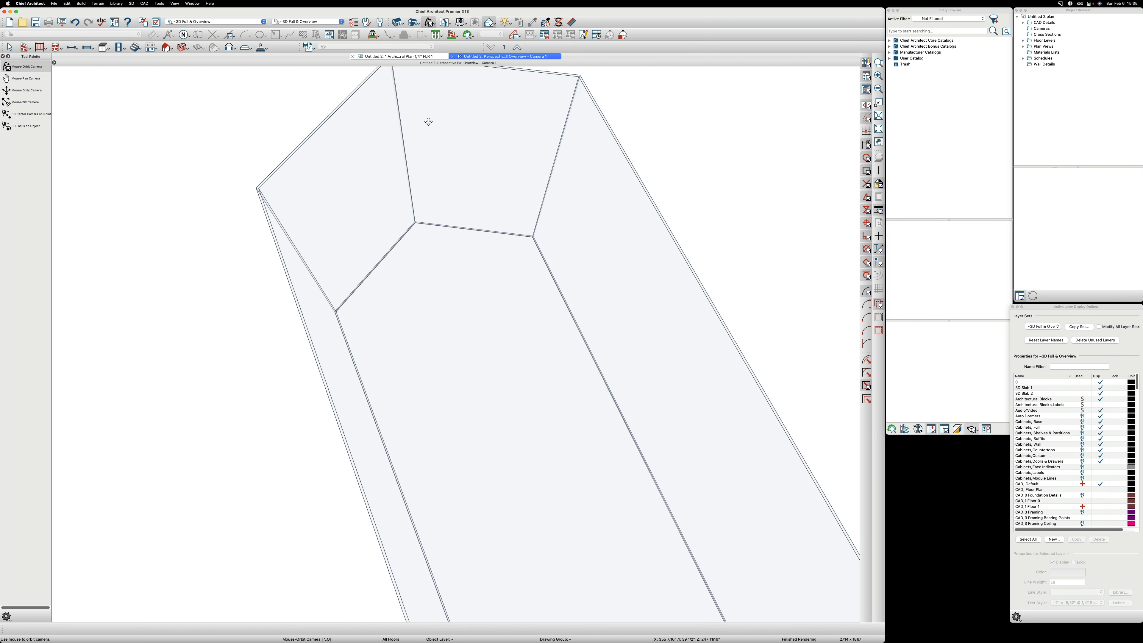
left_click_drag(426, 119, 395, 177)
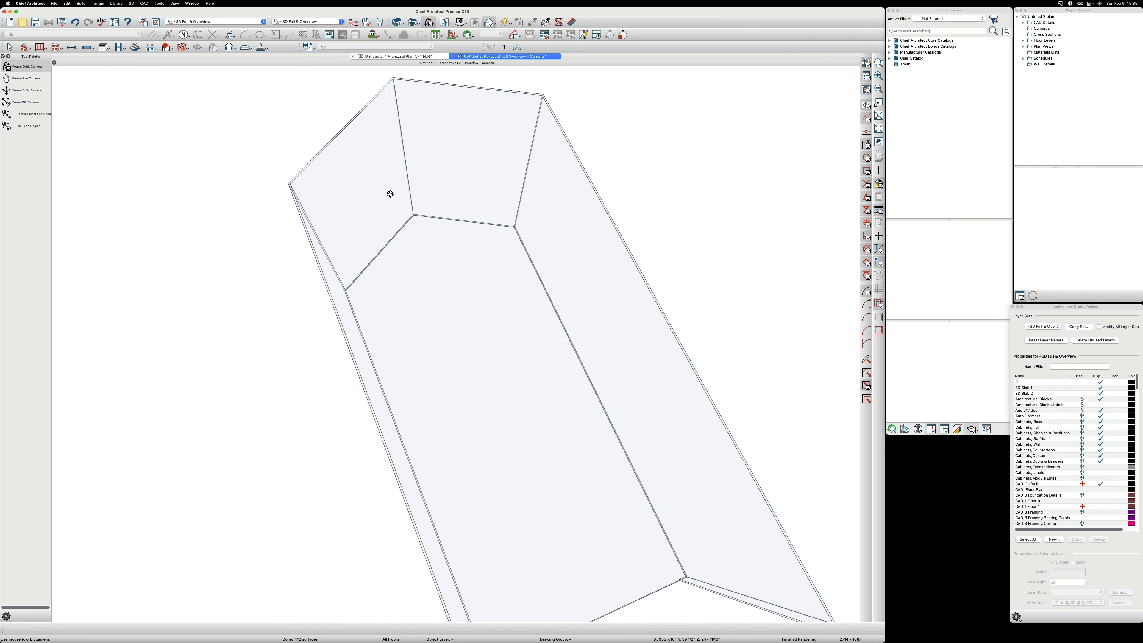
left_click_drag(389, 194, 502, 329)
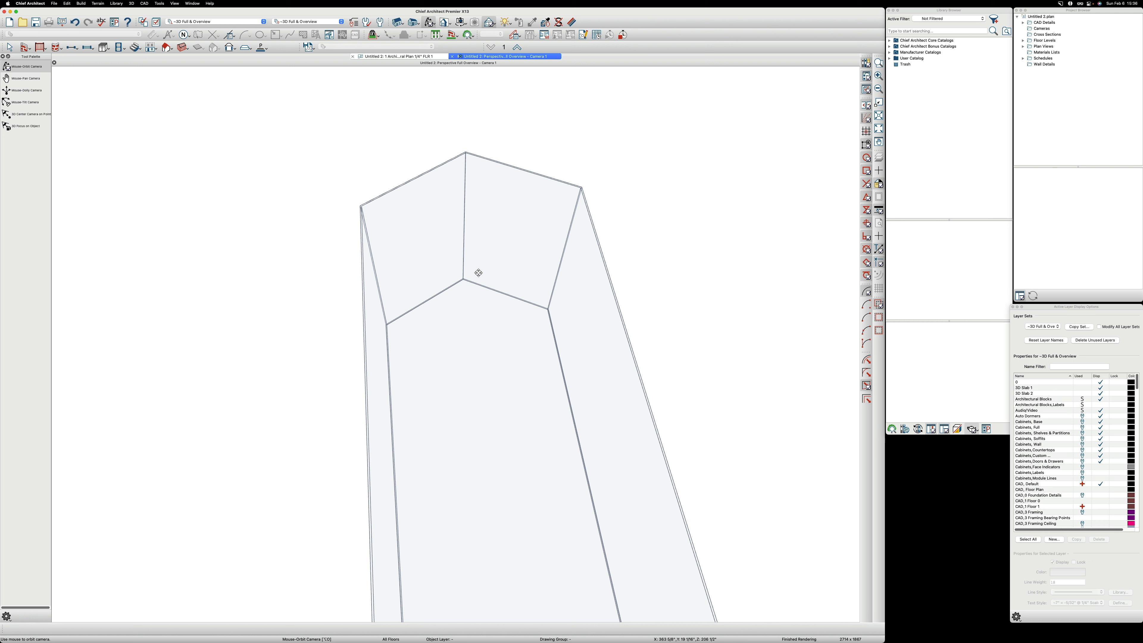
left_click_drag(495, 347, 483, 354)
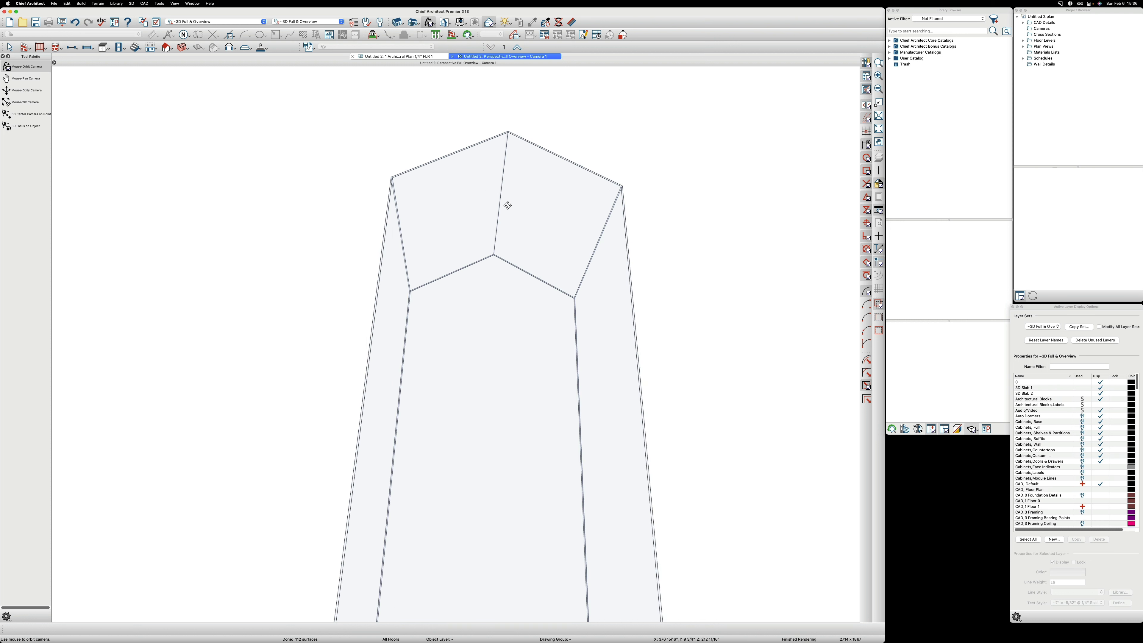
left_click_drag(490, 238, 405, 222)
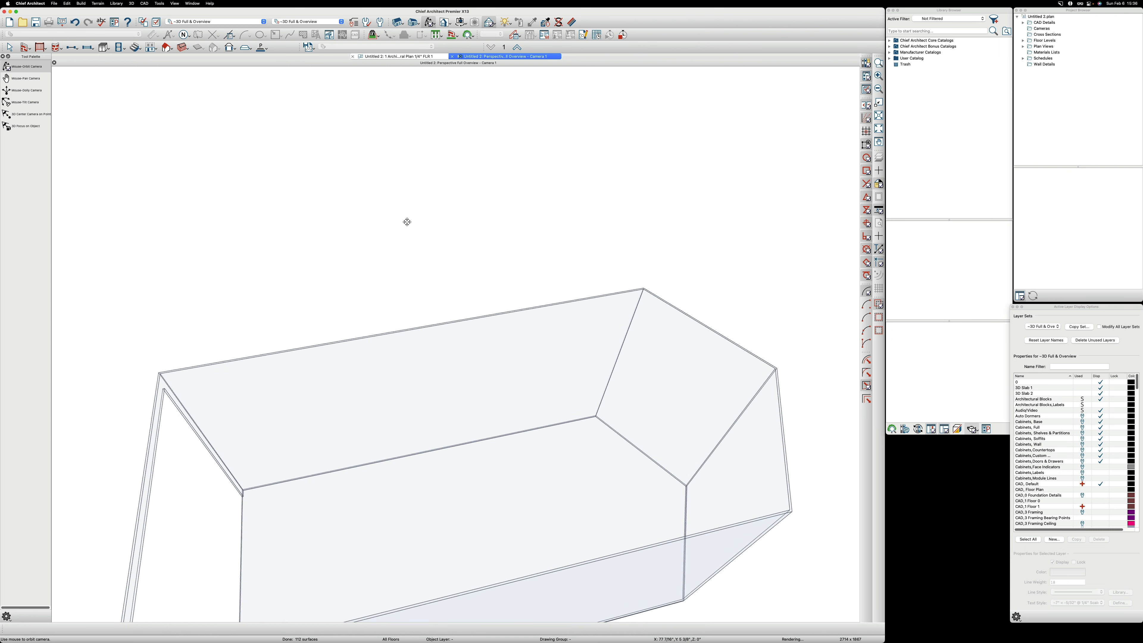
left_click_drag(306, 370, 309, 363)
left_click_drag(328, 426, 283, 299)
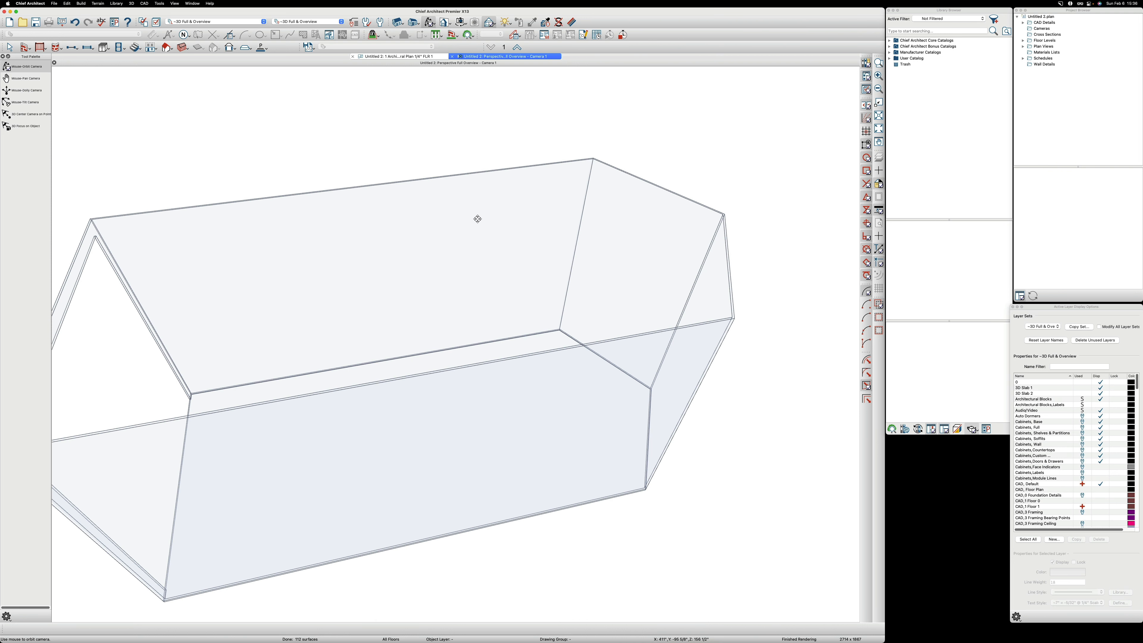
left_click_drag(652, 343, 648, 354)
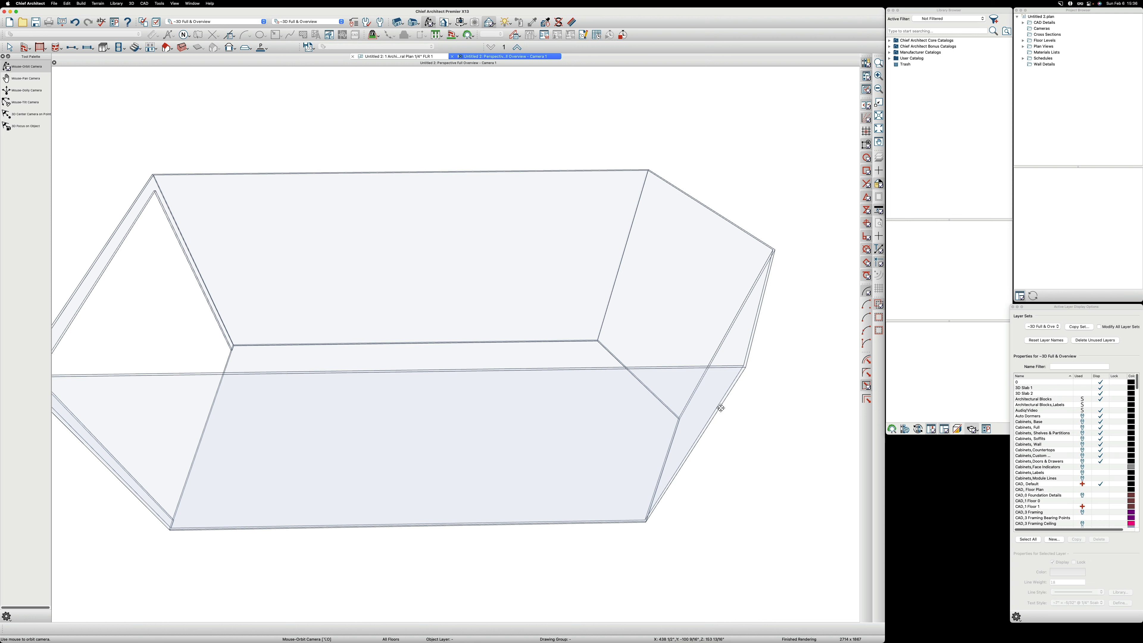
mouse_move(633, 423)
left_mouse_down()
mouse_move(659, 423)
mouse_move(543, 437)
mouse_move(632, 403)
left_mouse_up()
- Review the whole trailer shell from the rear, both sides and the front corner in the perspective overview
scroll(691, 349, "down", 5)
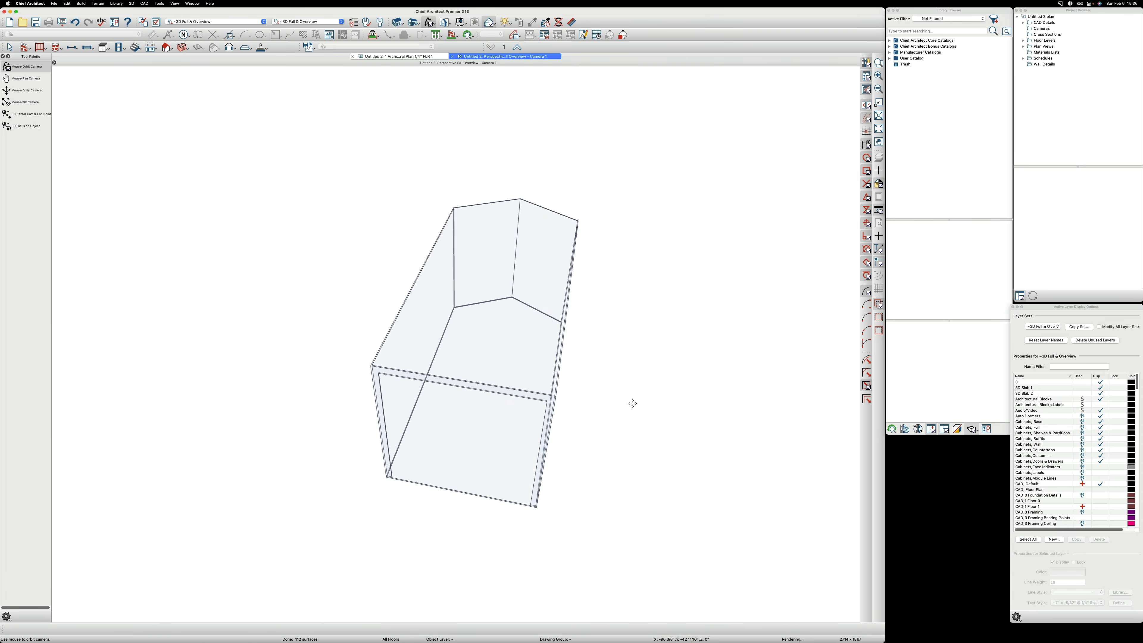
left_click_drag(488, 408, 582, 388)
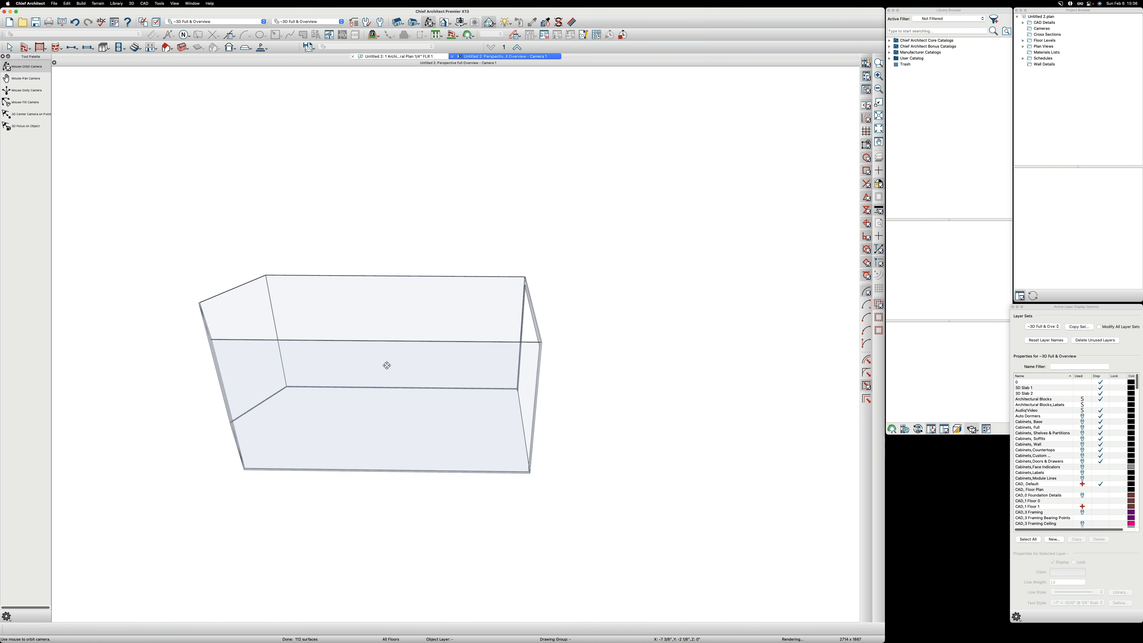
left_click_drag(387, 365, 403, 364)
middle_click_drag(385, 355, 428, 340)
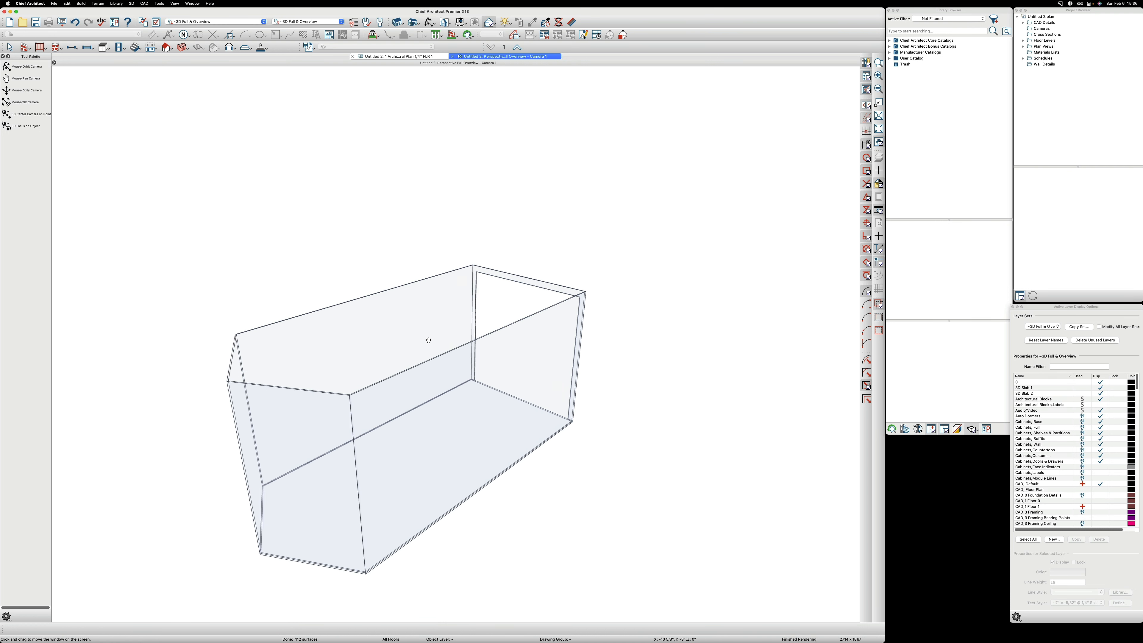
left_click_drag(428, 340, 463, 365)
left_click_drag(536, 362, 595, 369)
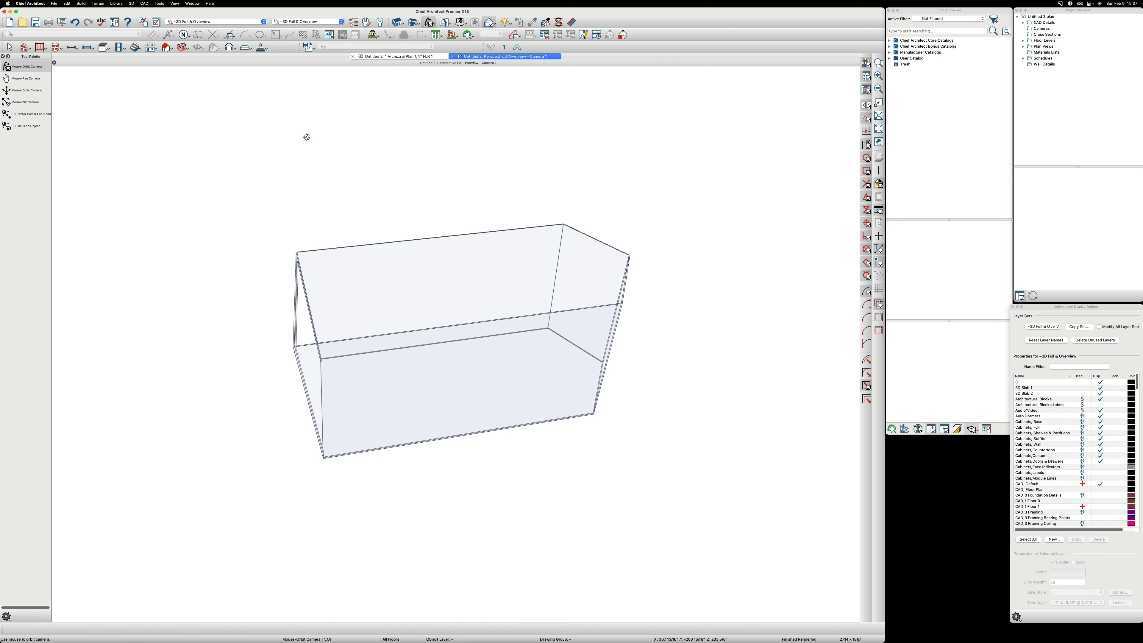
mouse_move(497, 293)
left_mouse_down()
mouse_move(517, 312)
mouse_move(561, 286)
mouse_move(492, 332)
mouse_move(509, 319)
mouse_move(482, 314)
mouse_move(497, 309)
left_mouse_up()
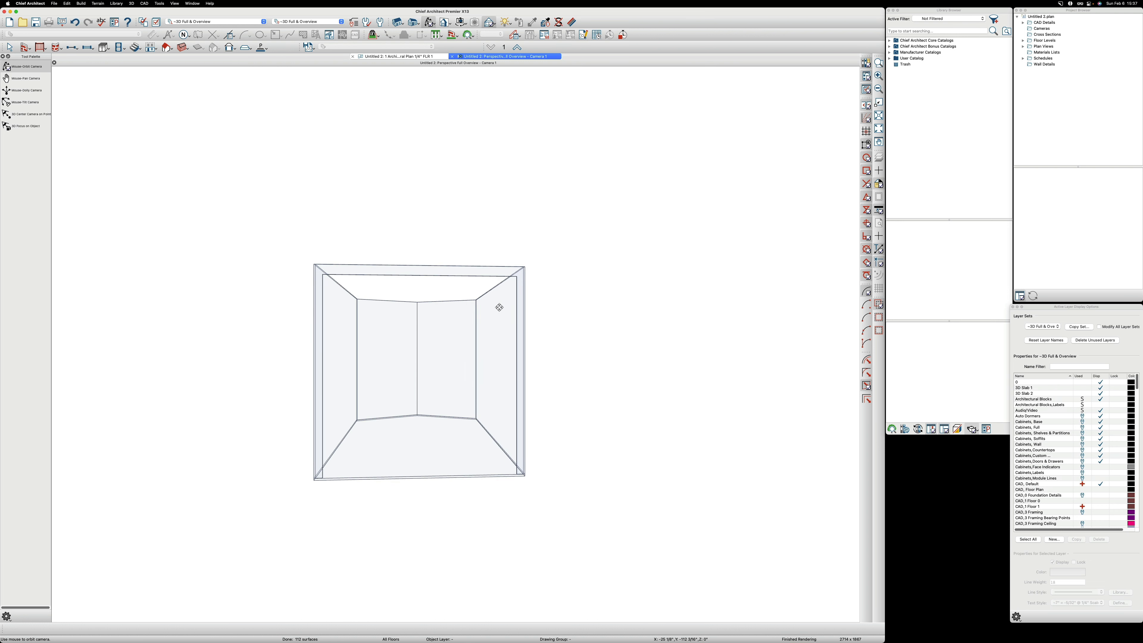
left_click_drag(426, 352, 546, 353)
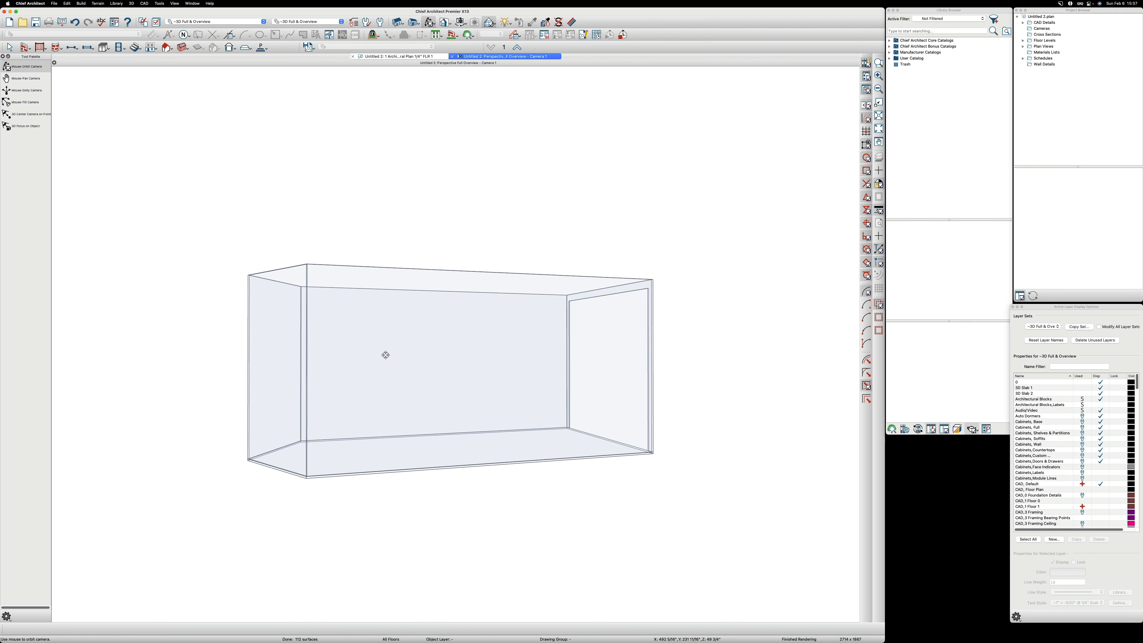
left_click_drag(385, 354, 418, 399)
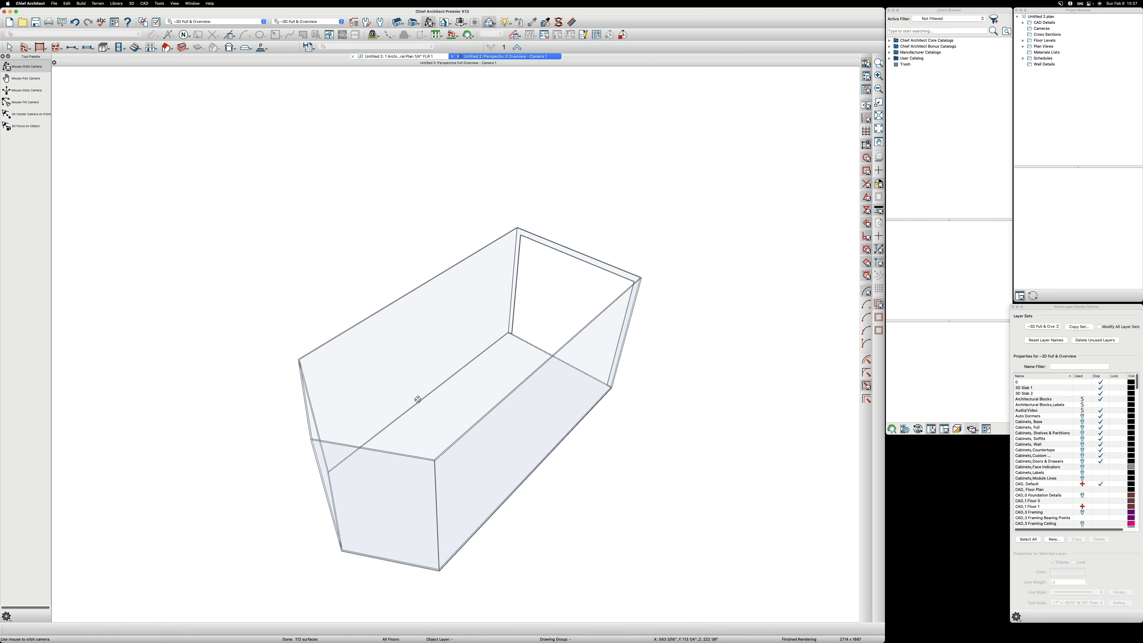
mouse_move(986, 2)
left_click(760, 4)
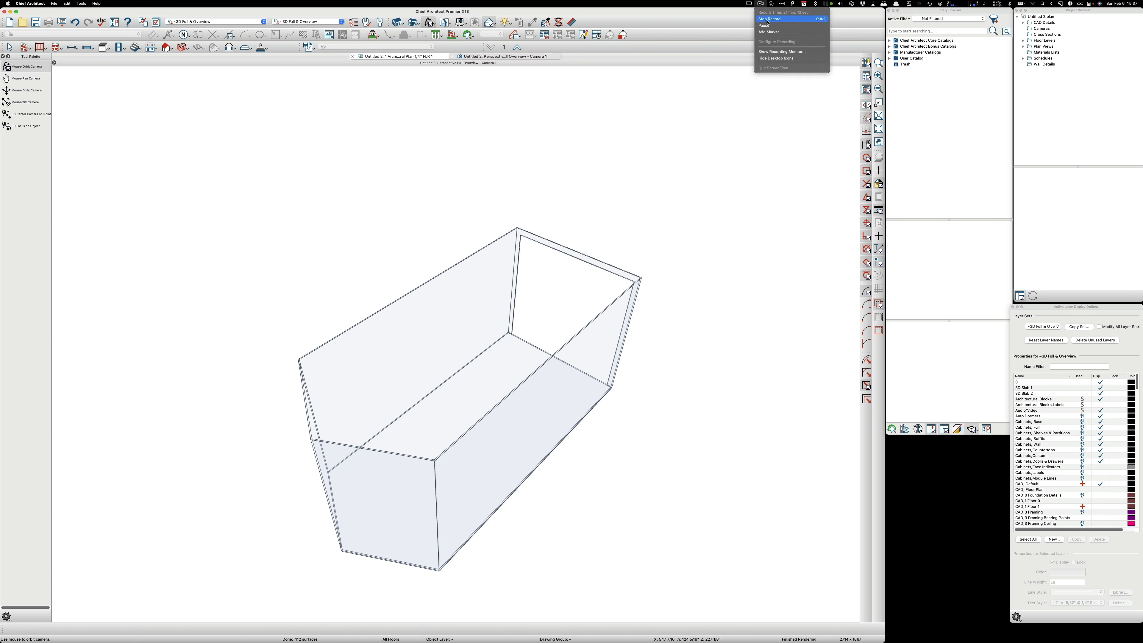